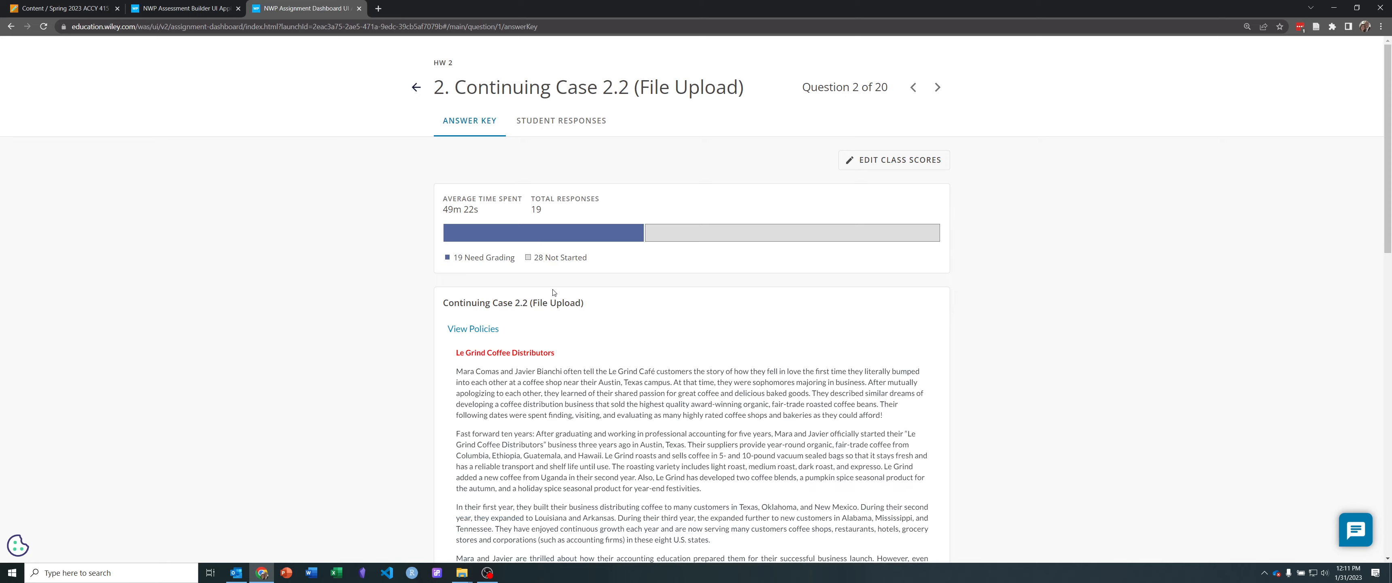
Step: Review the requirement in Continuing Case 2.2 to merge the four tables, and open the linked dataset in Excel
{"action": "scroll", "coordinate": [608, 351], "scroll_direction": "down", "scroll_amount": 6}
{"action": "scroll", "coordinate": [608, 351], "scroll_direction": "down", "scroll_amount": 7}
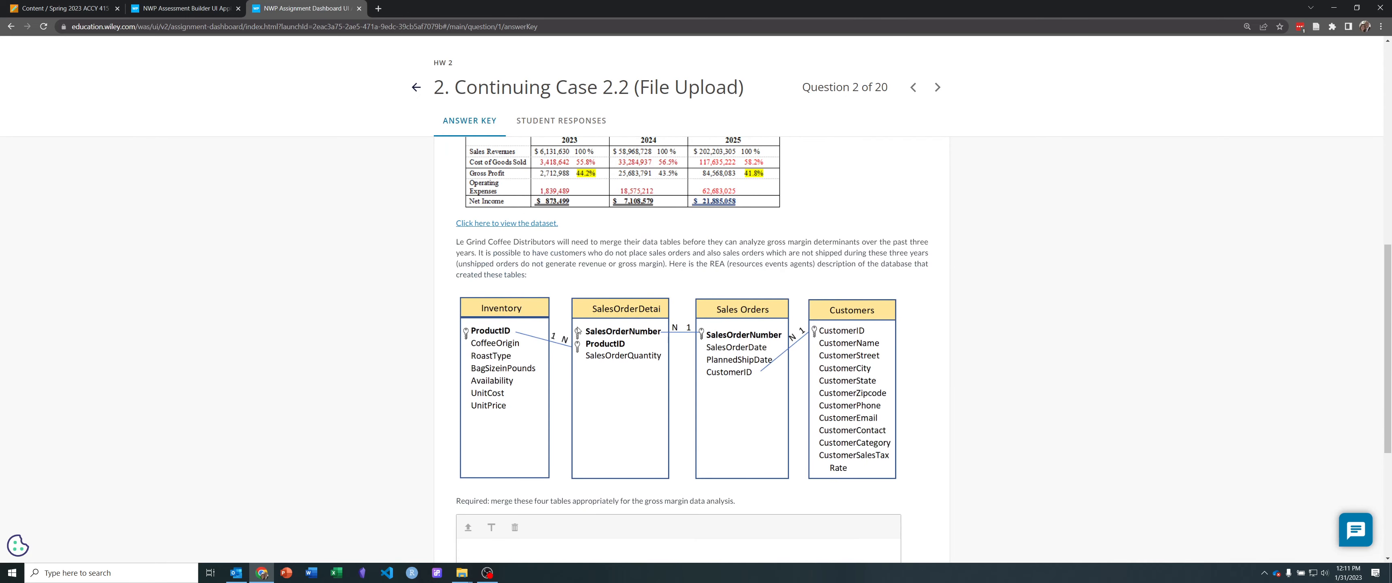
{"action": "scroll", "coordinate": [576, 323], "scroll_direction": "up", "scroll_amount": 4}
{"action": "left_click_drag", "start_coordinate": [490, 498], "coordinate": [733, 494]}
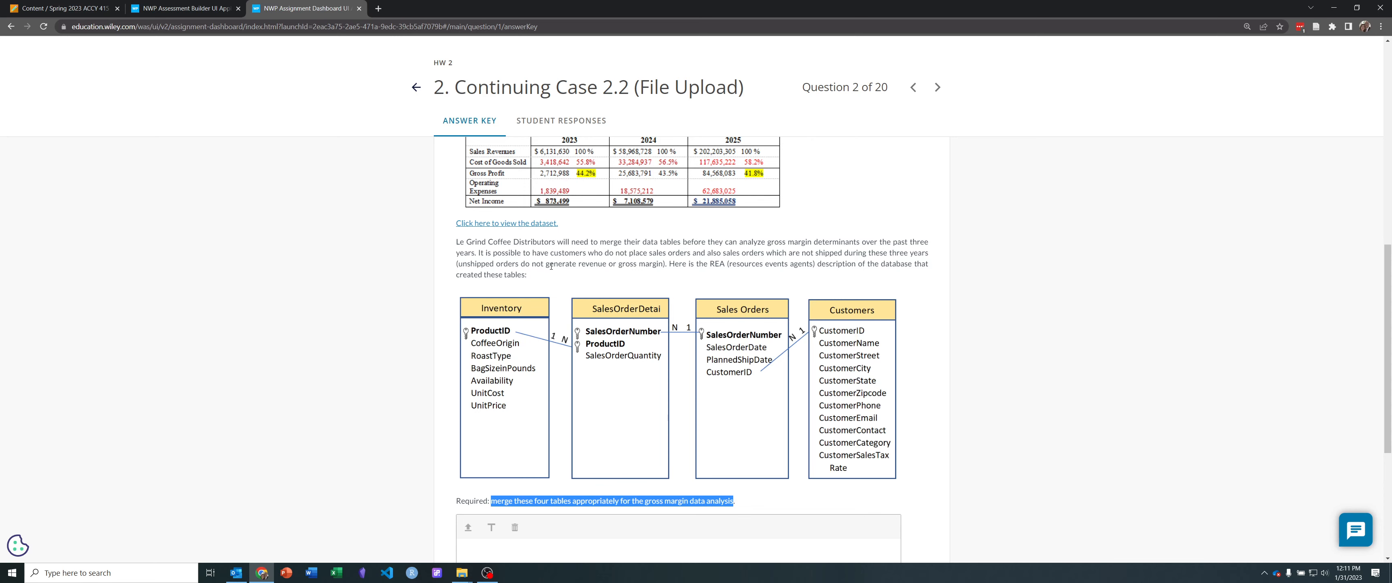
{"action": "left_click", "coordinate": [533, 222]}
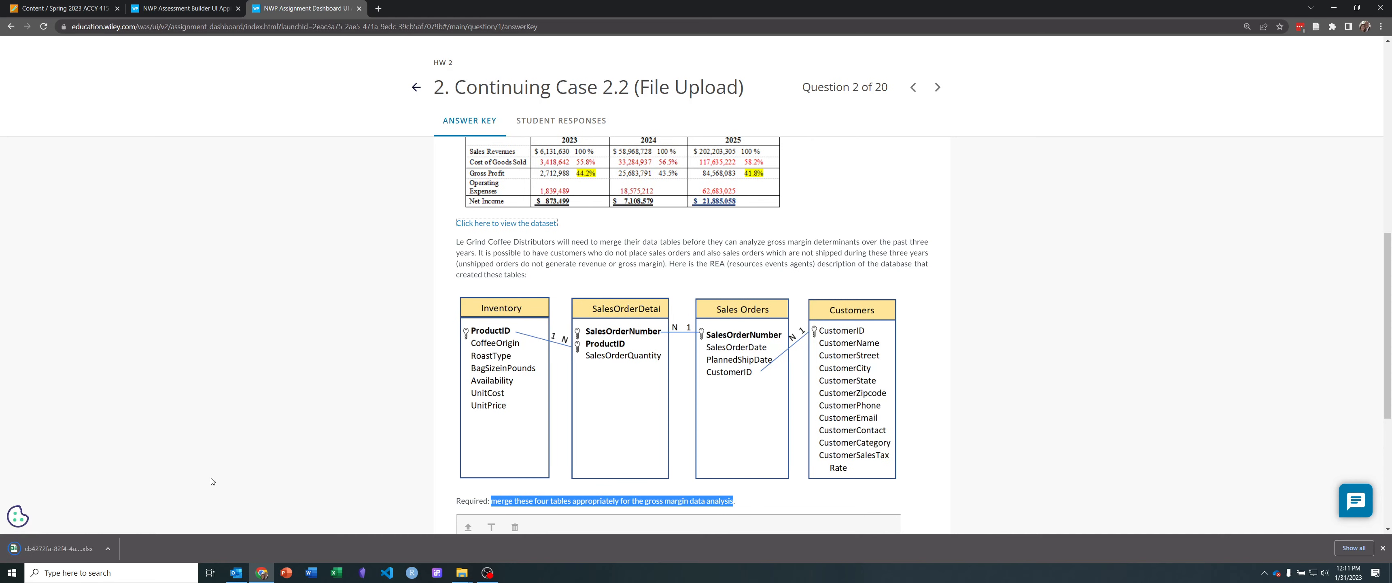
{"action": "left_click", "coordinate": [59, 549]}
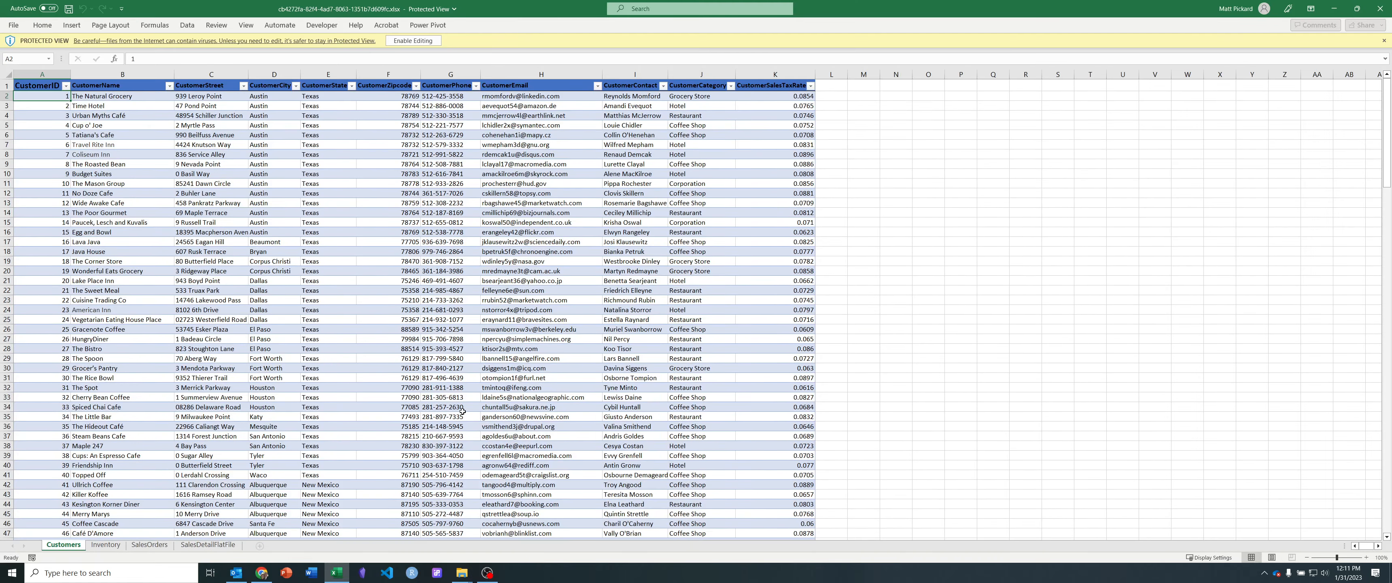
Step: Compare the case's table diagram in the browser with the Customers, Inventory, SalesOrders and SalesDetailFlatFile sheets in Excel
{"action": "key", "text": "alt+Tab"}
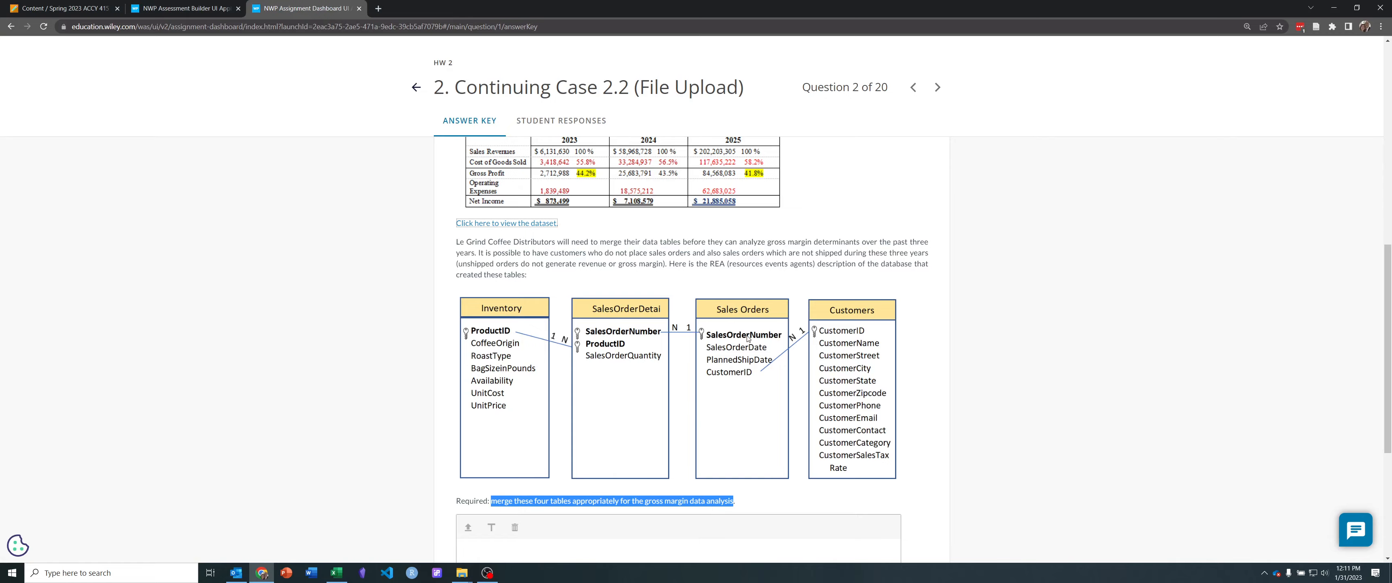
{"action": "key", "text": "alt+Tab"}
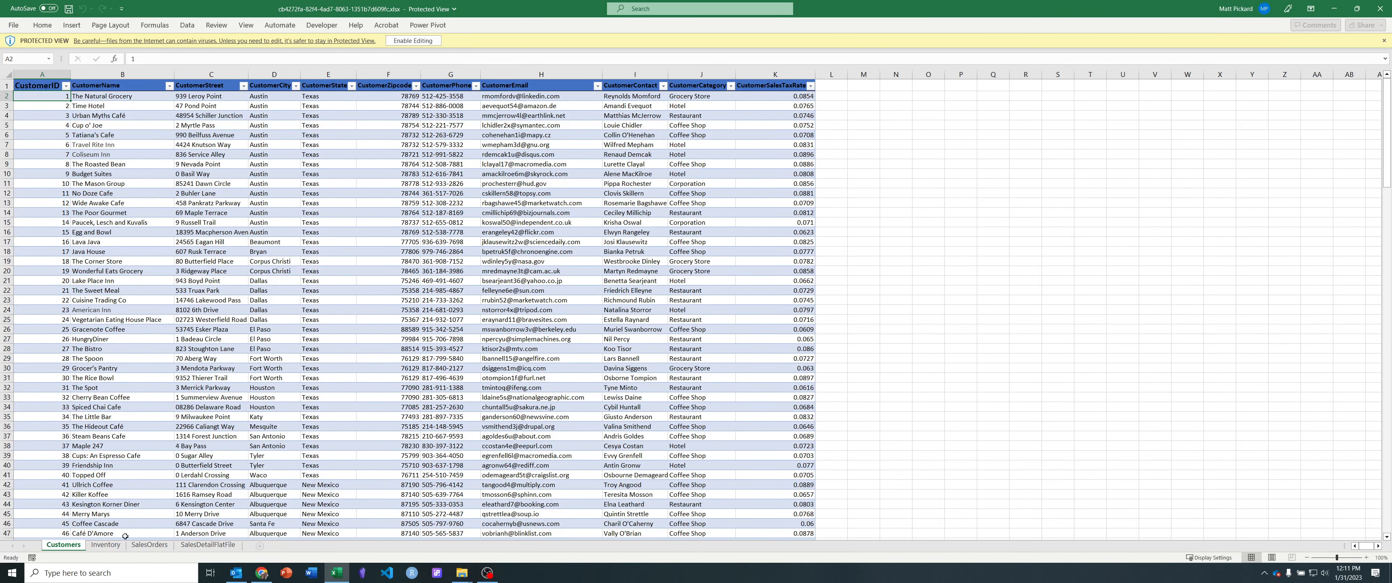
{"action": "left_click", "coordinate": [208, 544]}
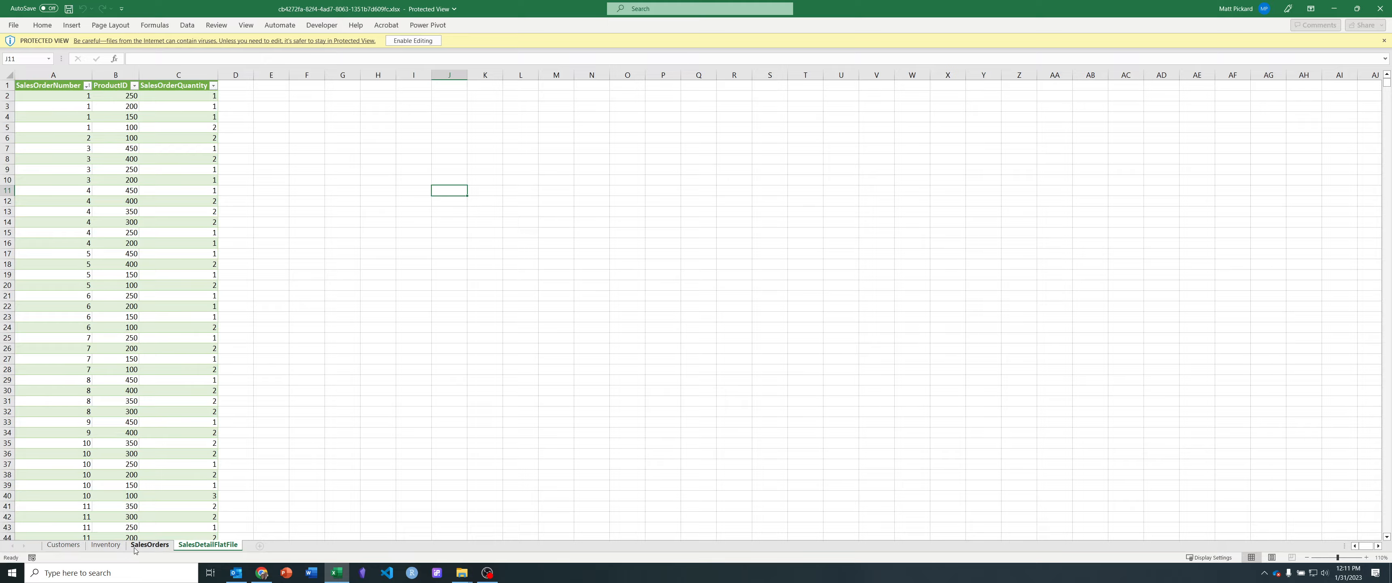
{"action": "left_click", "coordinate": [150, 544]}
{"action": "left_click", "coordinate": [105, 544]}
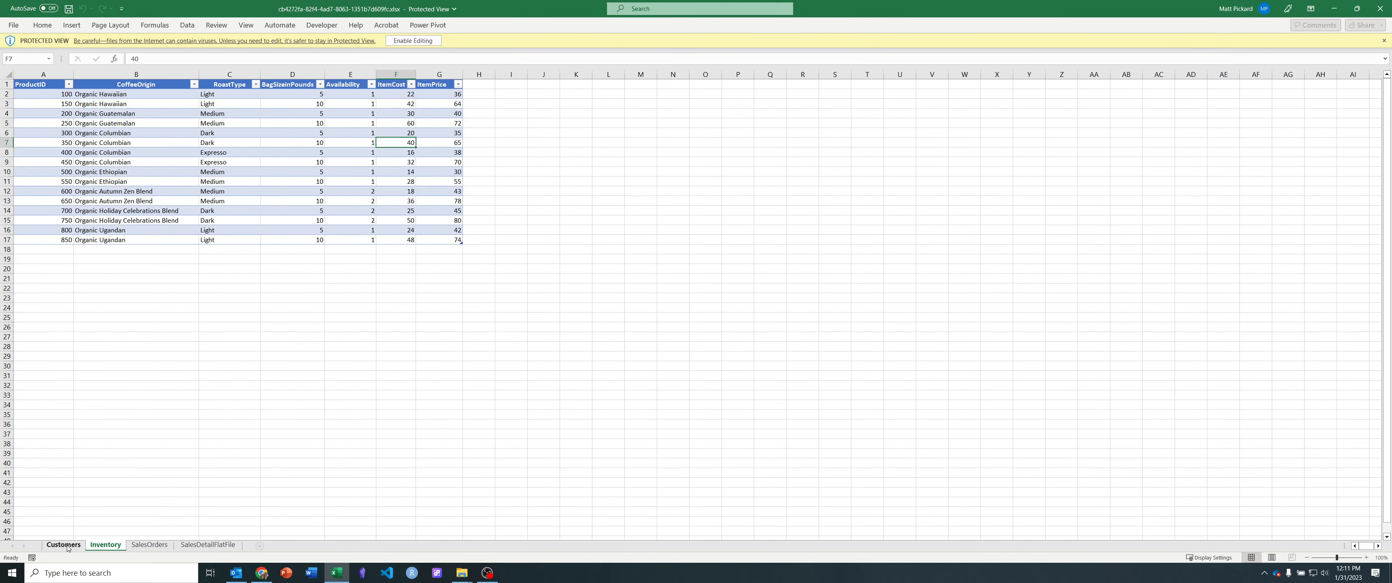
{"action": "left_click", "coordinate": [64, 544]}
Step: Enable editing for the downloaded dataset workbook
{"action": "scroll", "coordinate": [238, 413], "scroll_direction": "up", "scroll_amount": 3}
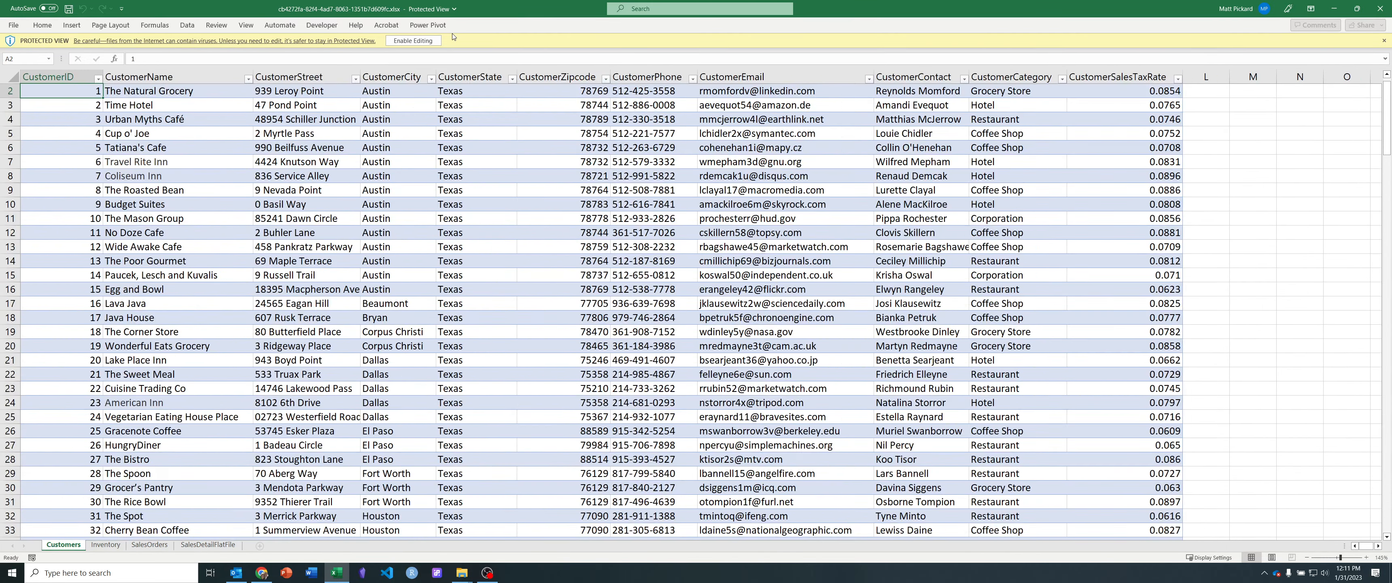
{"action": "left_click", "coordinate": [414, 41]}
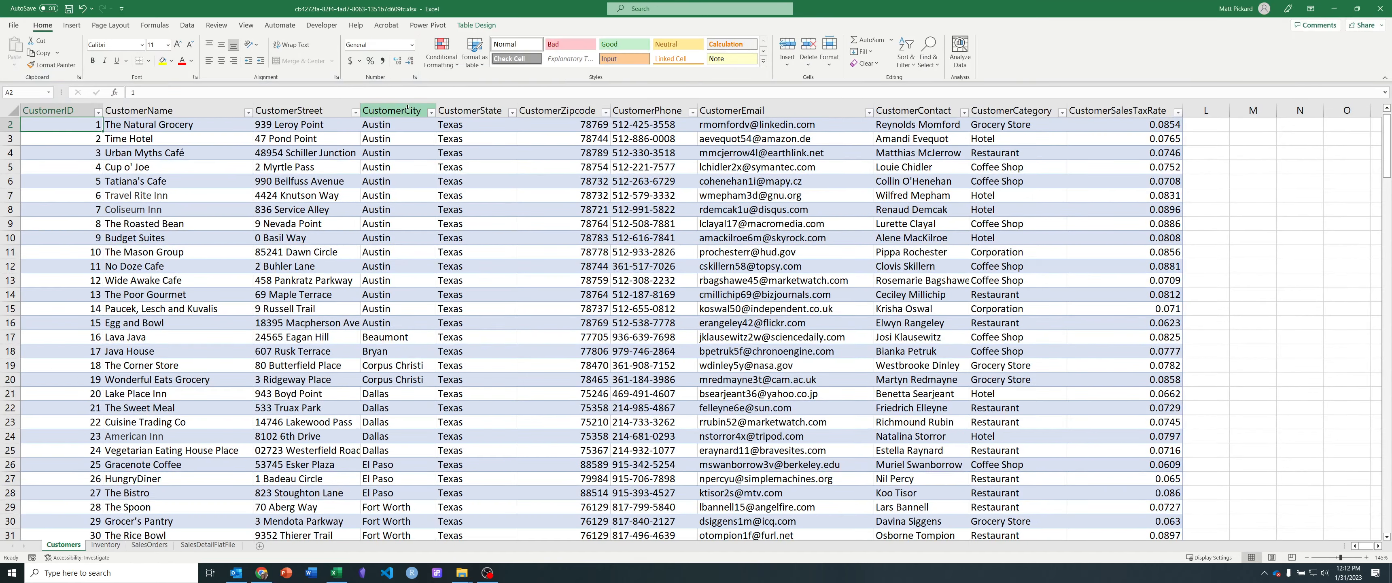
{"action": "scroll", "coordinate": [357, 222], "scroll_direction": "up", "scroll_amount": 1}
{"action": "scroll", "coordinate": [356, 222], "scroll_direction": "up", "scroll_amount": 1}
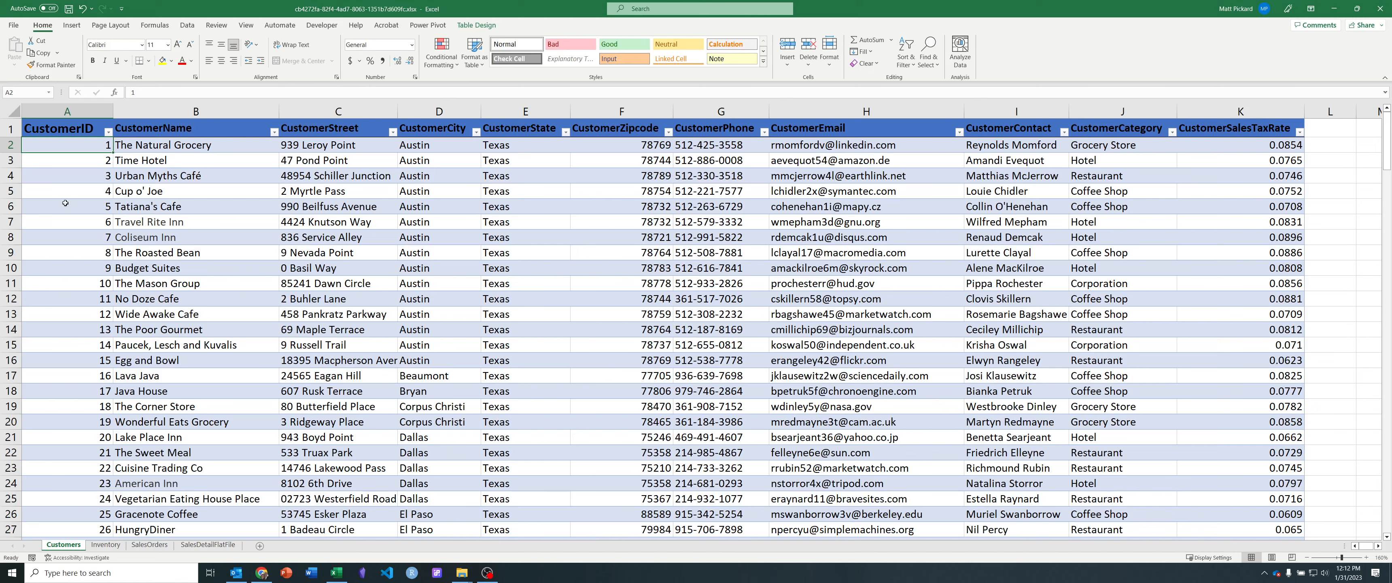
Step: Examine the first two customer records on the Customers sheet, one row per customer
{"action": "left_click", "coordinate": [11, 144]}
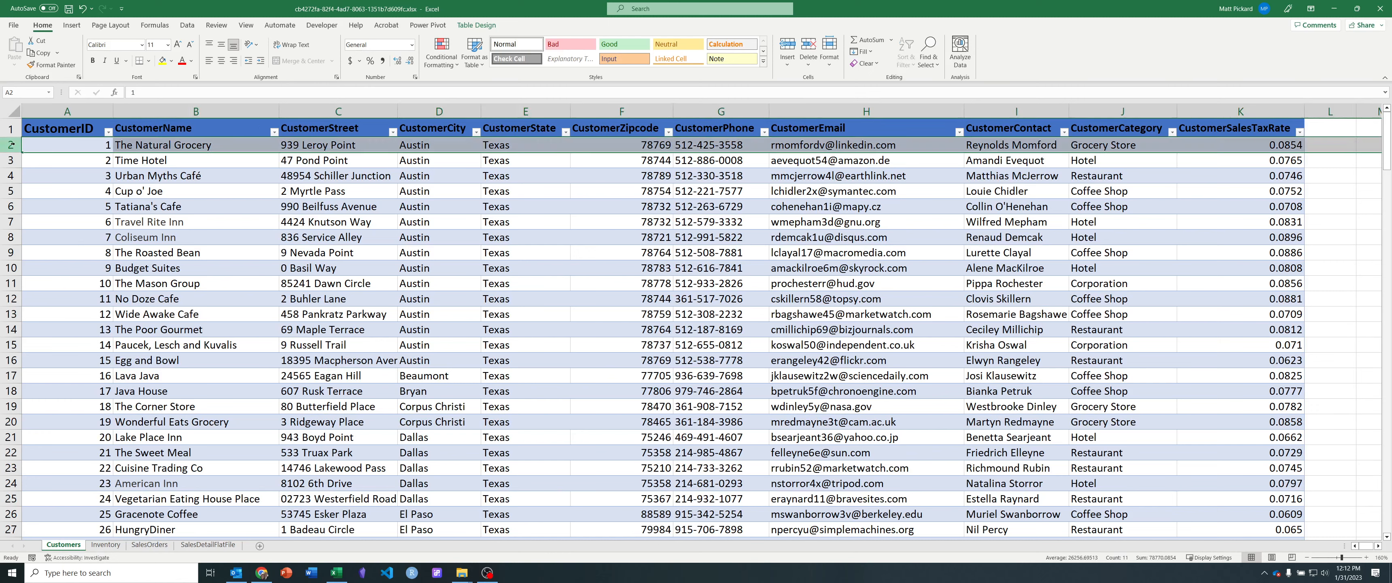
{"action": "left_click", "coordinate": [244, 138]}
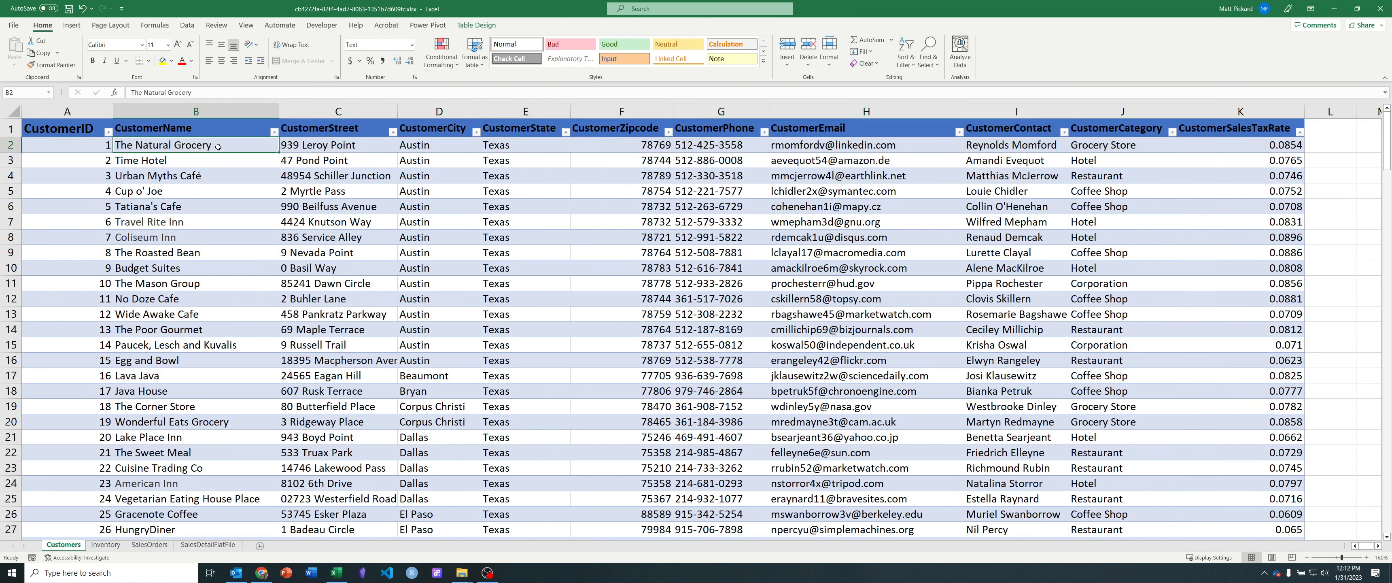
{"action": "left_click", "coordinate": [169, 159]}
{"action": "left_click", "coordinate": [0, 163]}
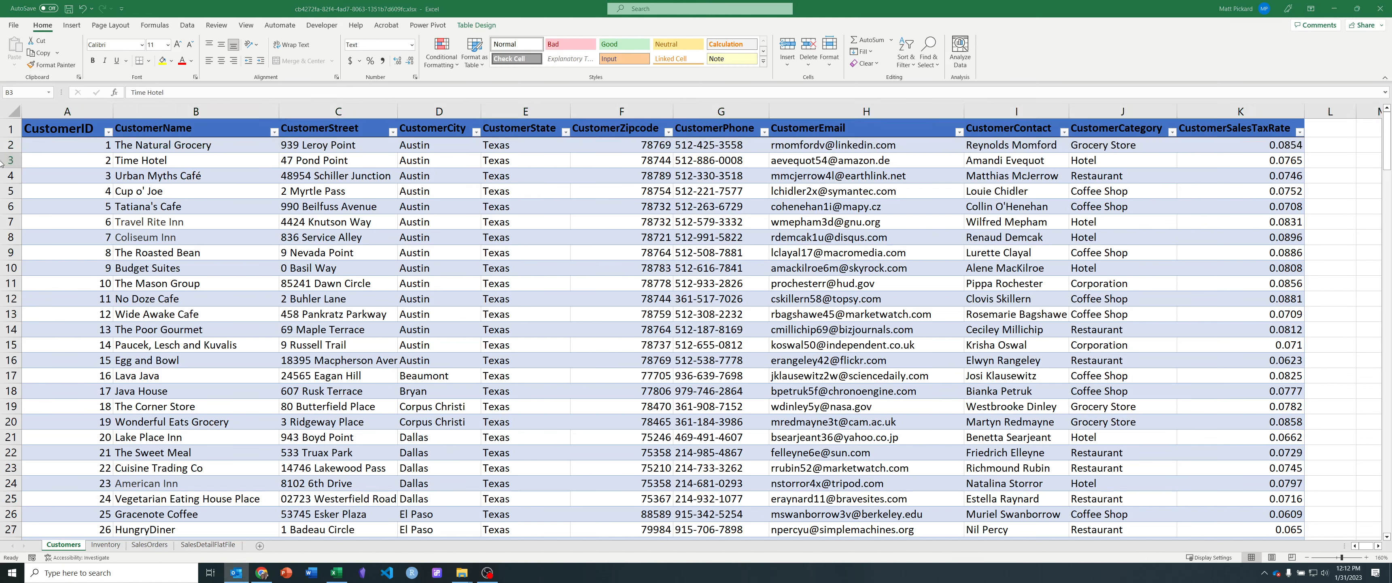
{"action": "left_click", "coordinate": [9, 161]}
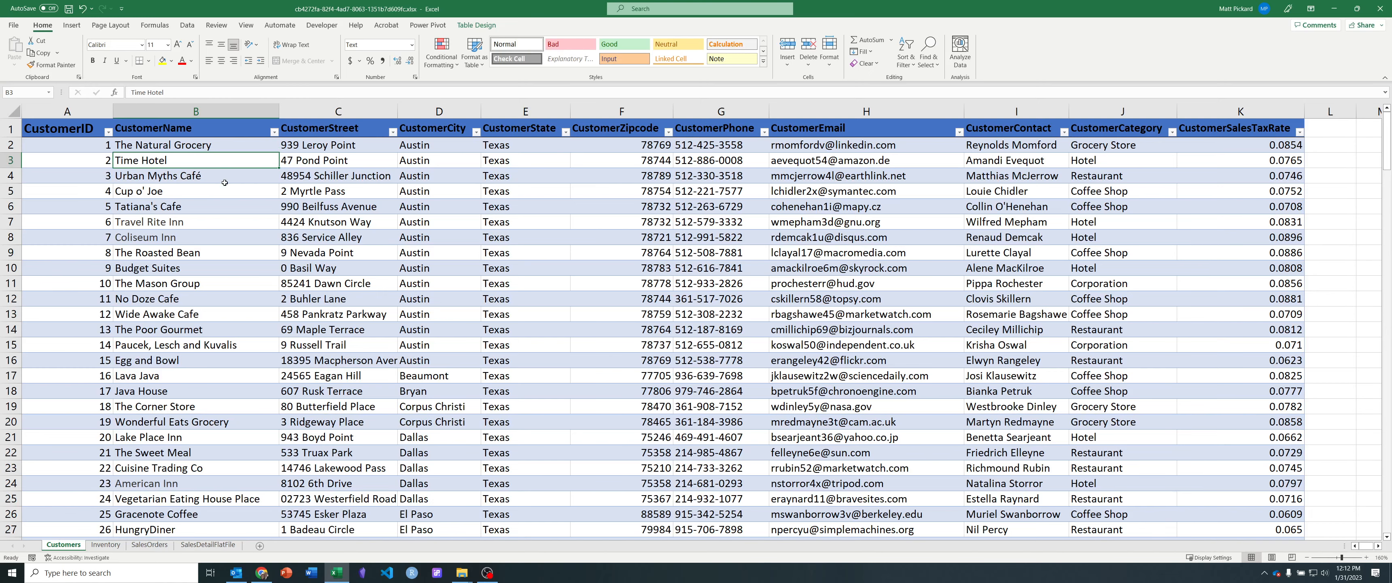
Step: Examine the ProductID values of the first four products on the Inventory sheet
{"action": "left_click", "coordinate": [94, 546]}
{"action": "scroll", "coordinate": [189, 321], "scroll_direction": "up", "scroll_amount": 7}
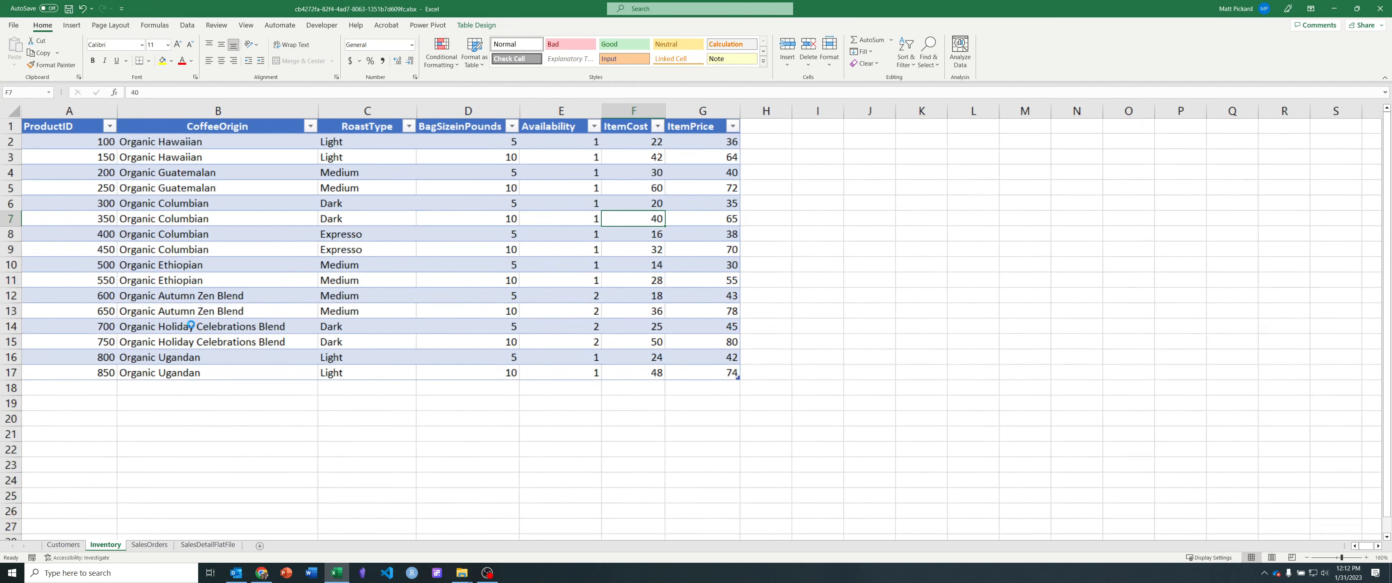
{"action": "left_click", "coordinate": [51, 156]}
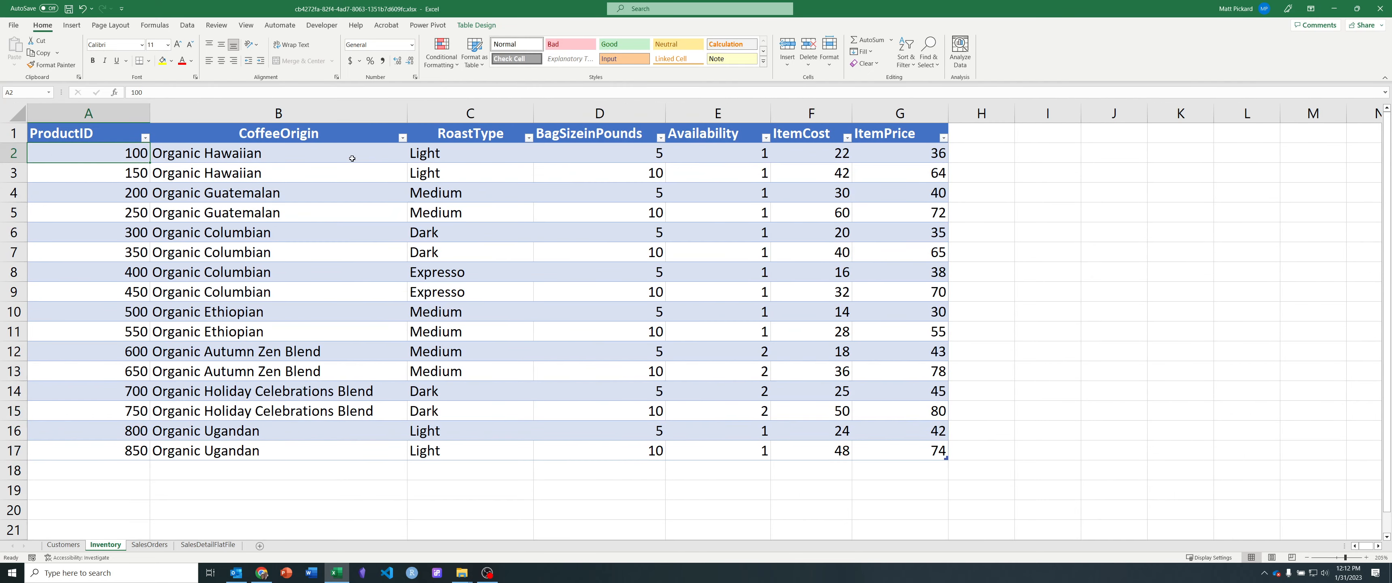
{"action": "left_click", "coordinate": [74, 179]}
{"action": "left_click", "coordinate": [63, 190]}
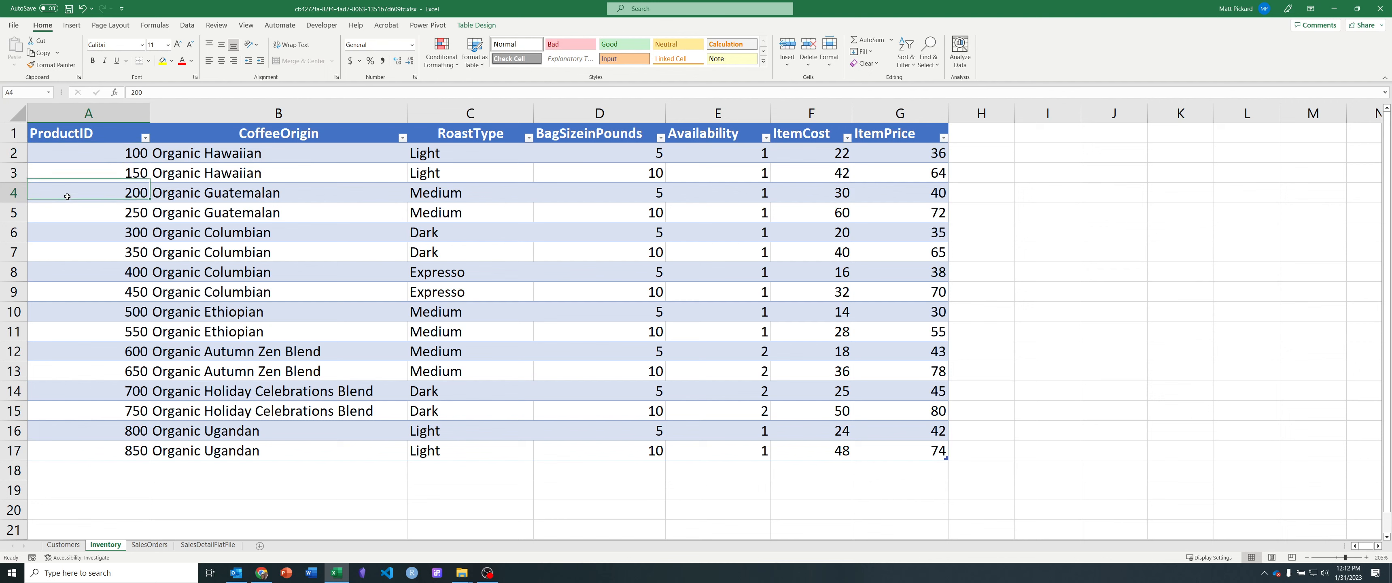
{"action": "left_click", "coordinate": [63, 216]}
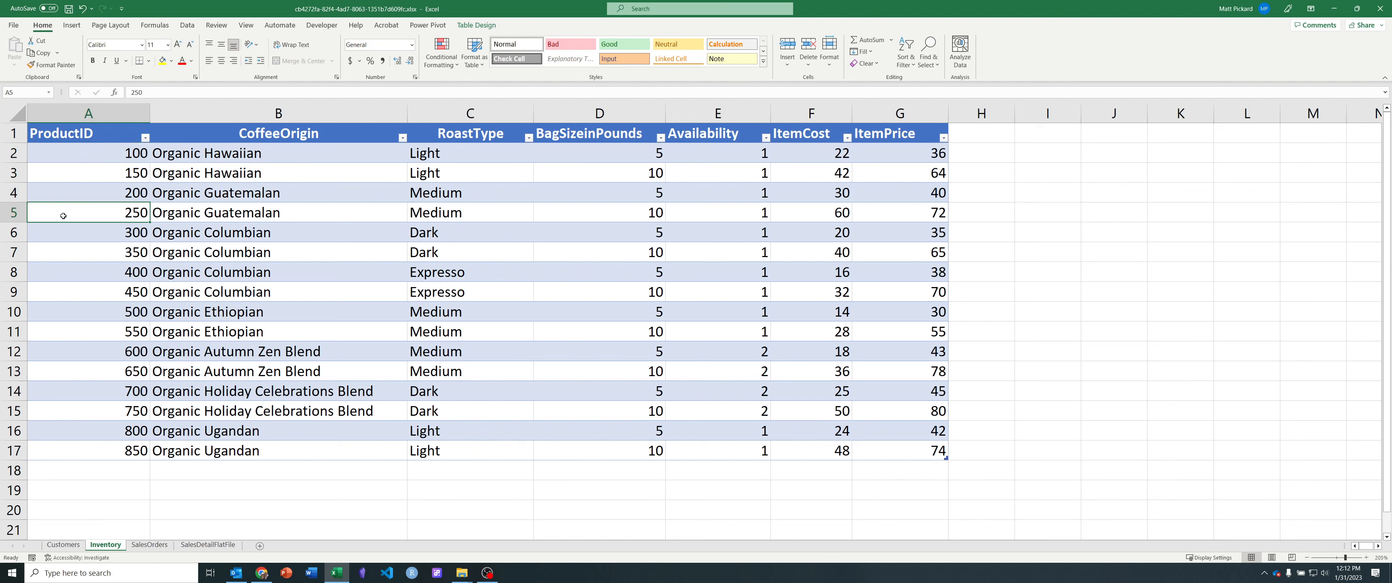
Step: Trace the CustomerID of the third order on the SalesOrders sheet to its full record on the Customers sheet
{"action": "left_click", "coordinate": [151, 544]}
{"action": "scroll", "coordinate": [120, 335], "scroll_direction": "up", "scroll_amount": 5, "text": "ctrl"}
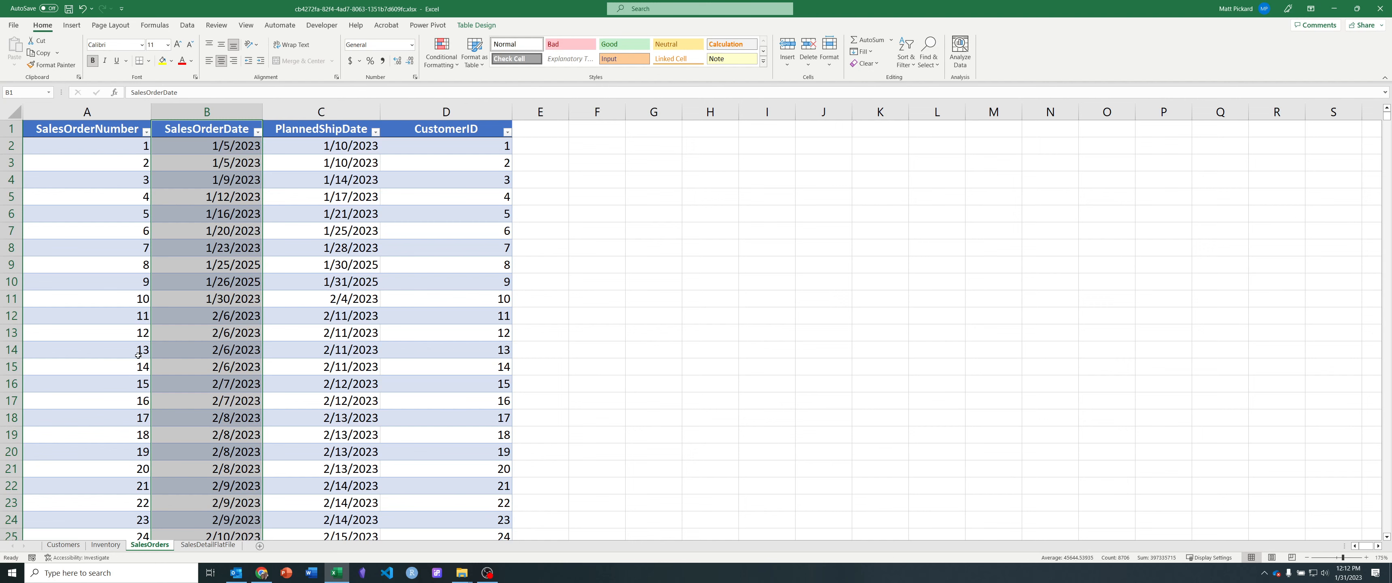
{"action": "left_click", "coordinate": [477, 147]}
{"action": "left_click", "coordinate": [481, 161]}
{"action": "left_click", "coordinate": [480, 178]}
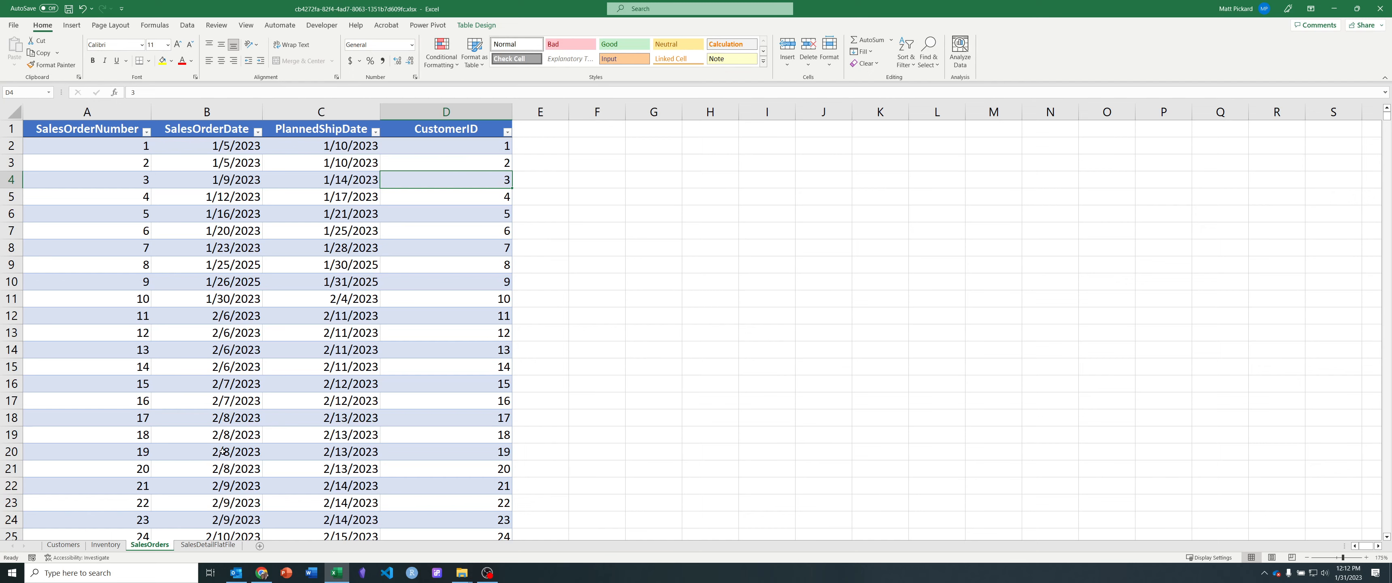
{"action": "left_click", "coordinate": [63, 544]}
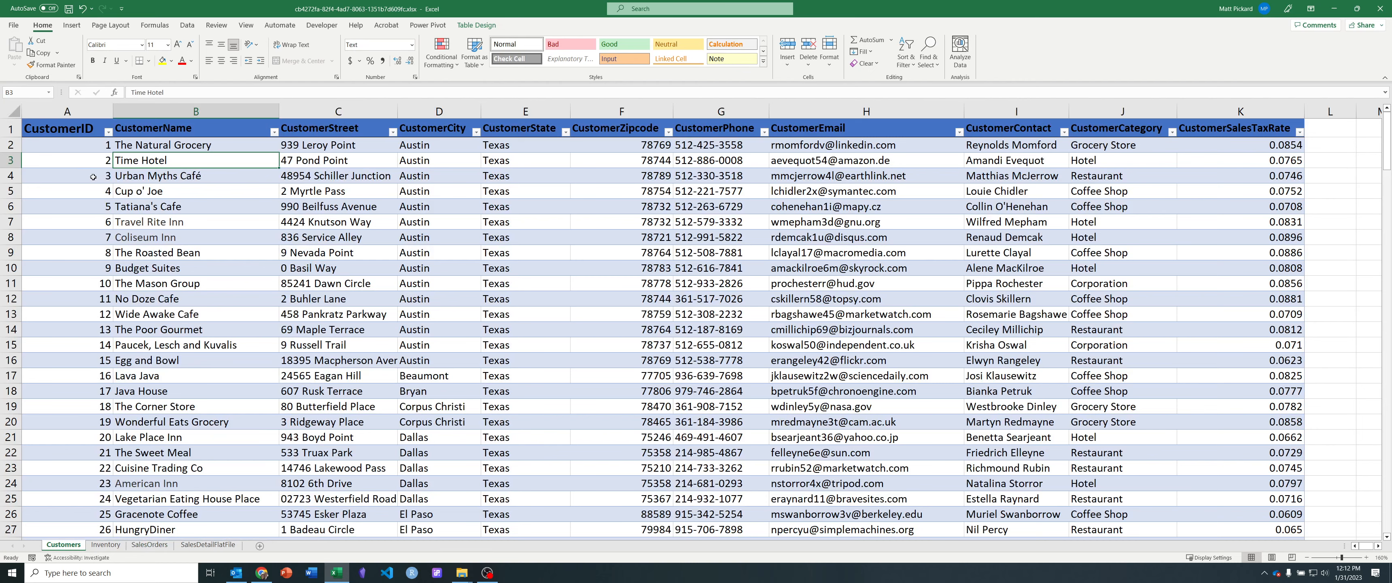
{"action": "left_click", "coordinate": [89, 178]}
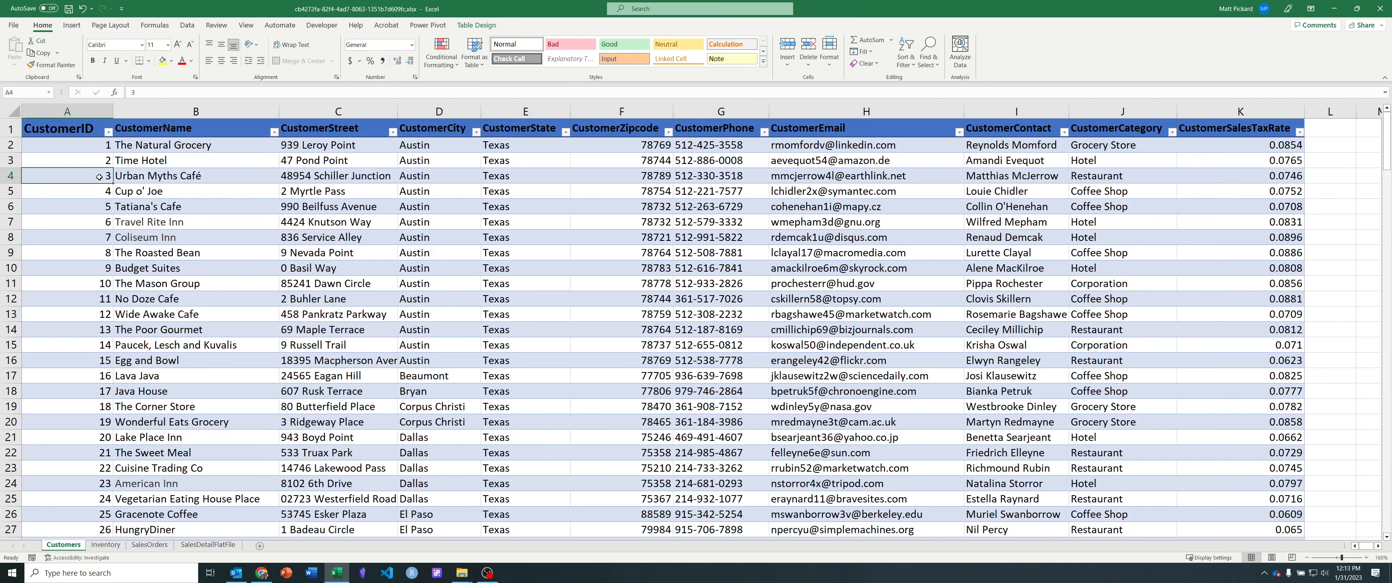
{"action": "left_click_drag", "start_coordinate": [95, 176], "coordinate": [1216, 174]}
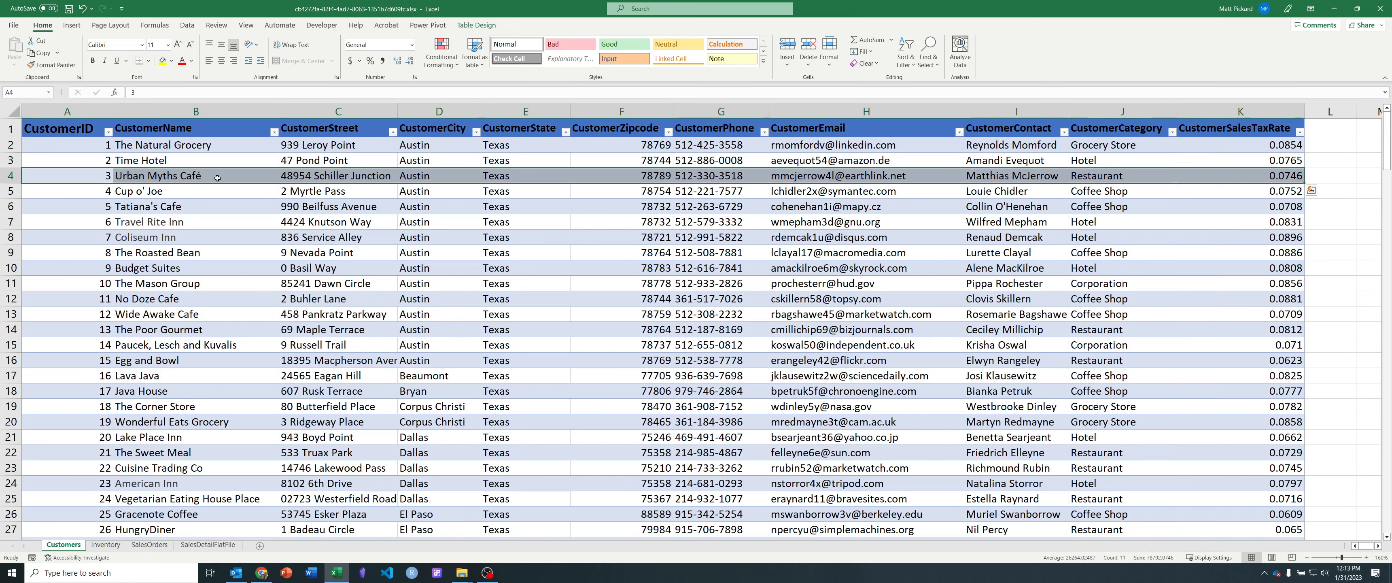
Step: Examine the first two order rows on the SalesOrders sheet, from SalesOrderNumber through CustomerID
{"action": "left_click", "coordinate": [225, 544]}
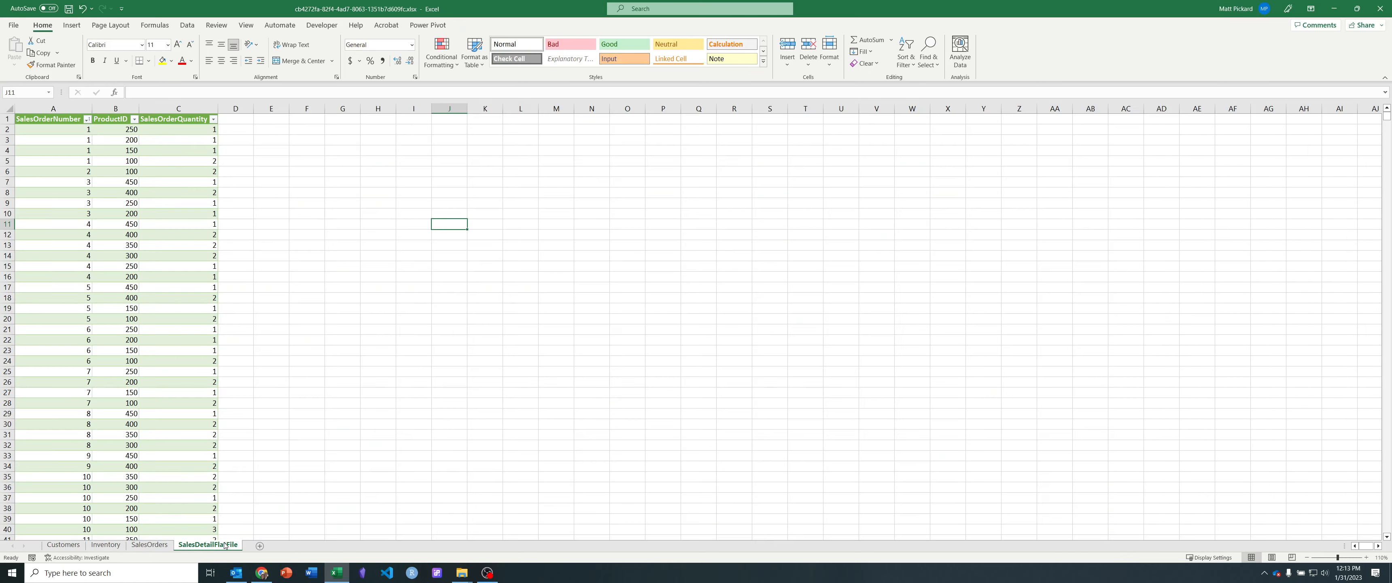
{"action": "left_click", "coordinate": [161, 546]}
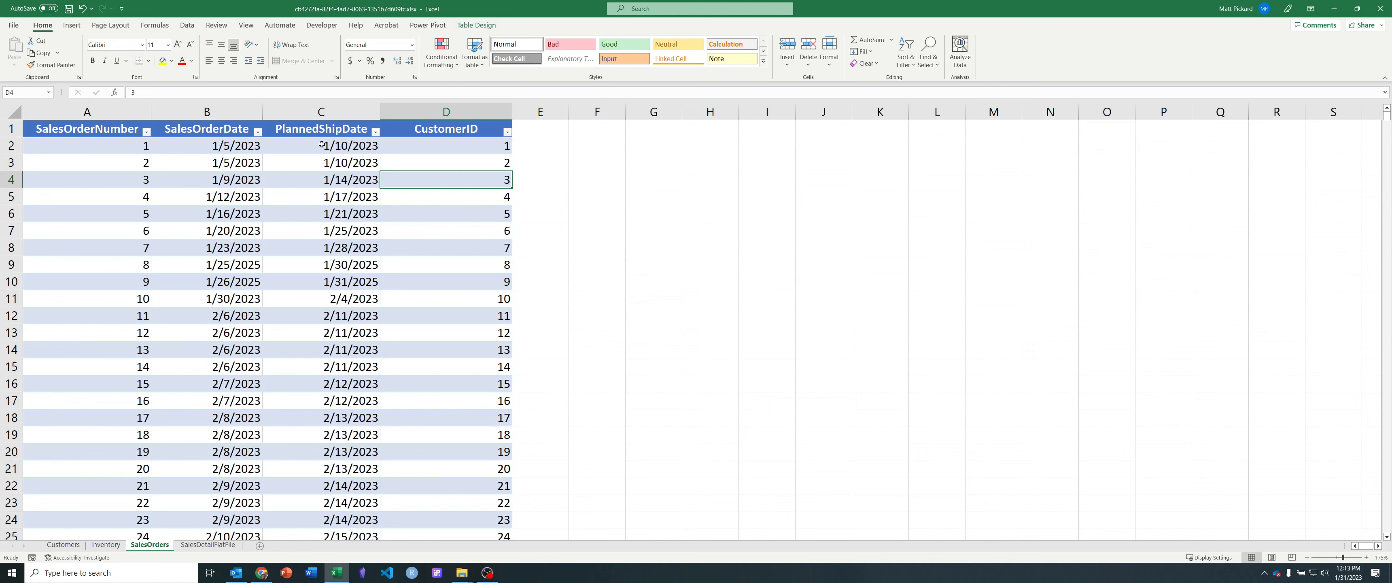
{"action": "left_click_drag", "start_coordinate": [124, 144], "coordinate": [472, 147]}
{"action": "left_click_drag", "start_coordinate": [117, 159], "coordinate": [476, 162]}
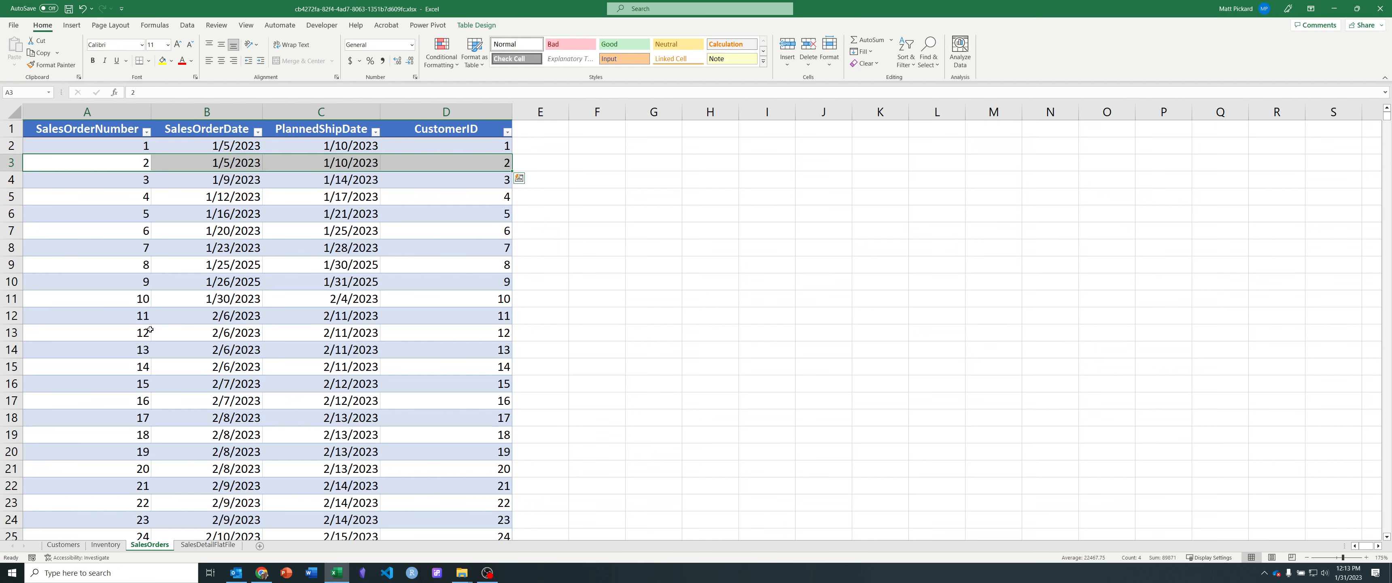
Step: Examine the SalesDetailFlatFile rows of sales order 1 and the ProductID on each of its lines
{"action": "left_click", "coordinate": [207, 545]}
{"action": "scroll", "coordinate": [197, 379], "scroll_direction": "up", "scroll_amount": 10, "text": "ctrl"}
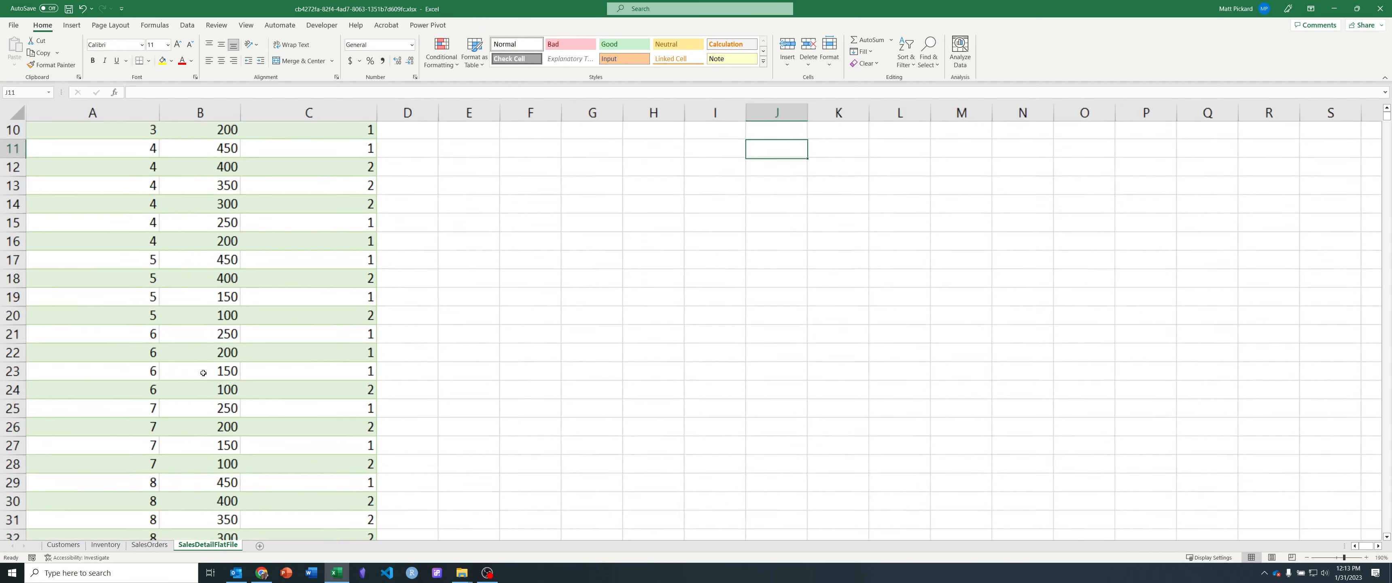
{"action": "scroll", "coordinate": [224, 358], "scroll_direction": "up", "scroll_amount": 4}
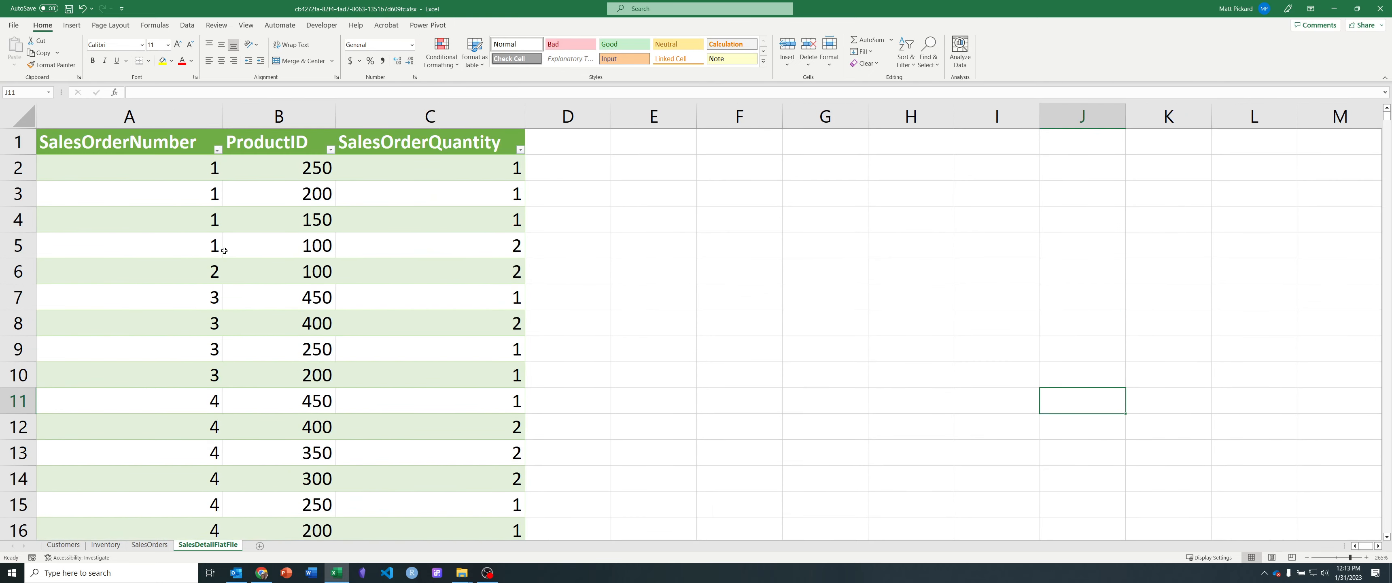
{"action": "left_click", "coordinate": [154, 167]}
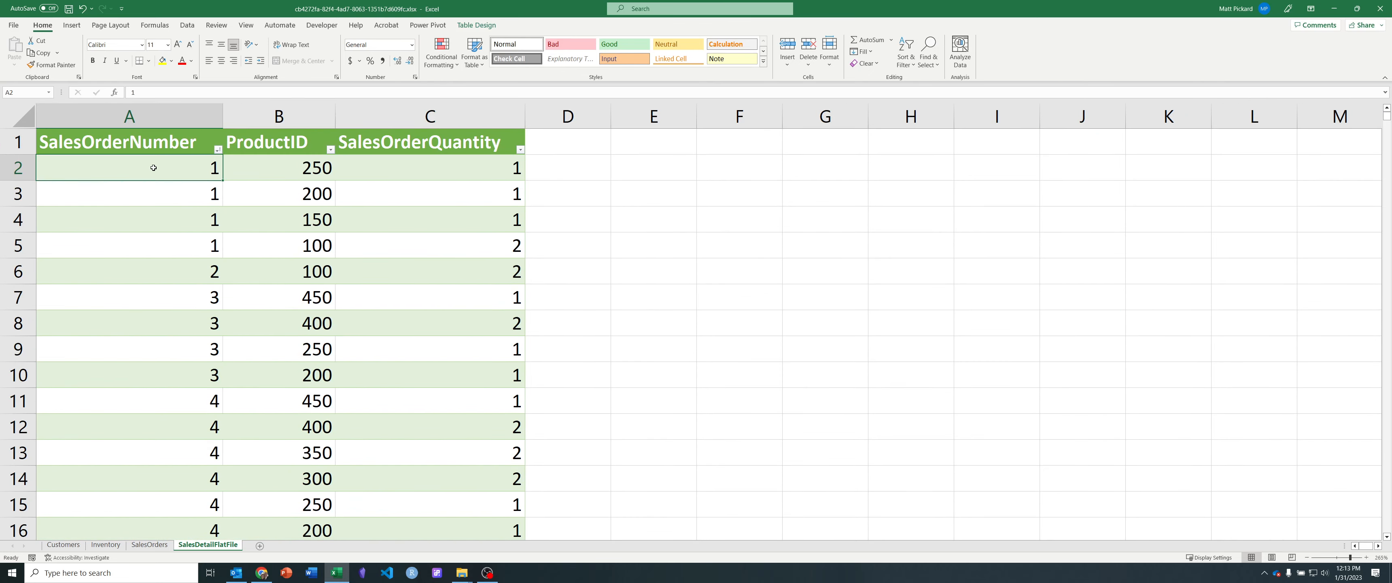
{"action": "left_click", "coordinate": [284, 167]}
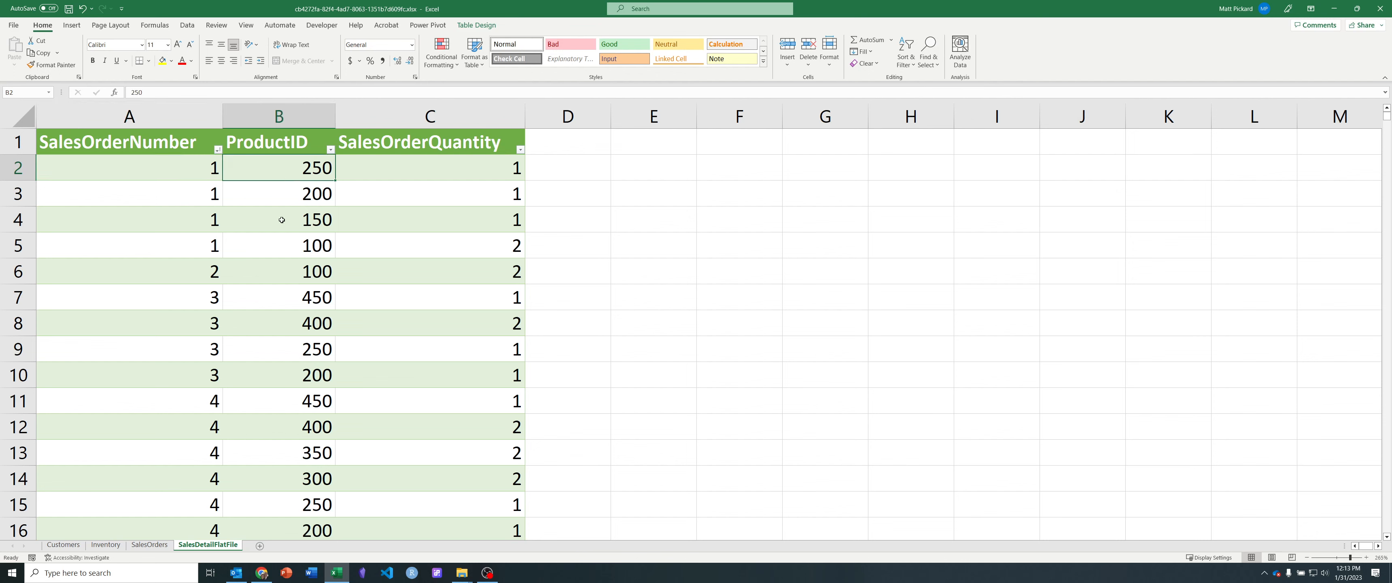
{"action": "left_click_drag", "start_coordinate": [114, 168], "coordinate": [194, 238]}
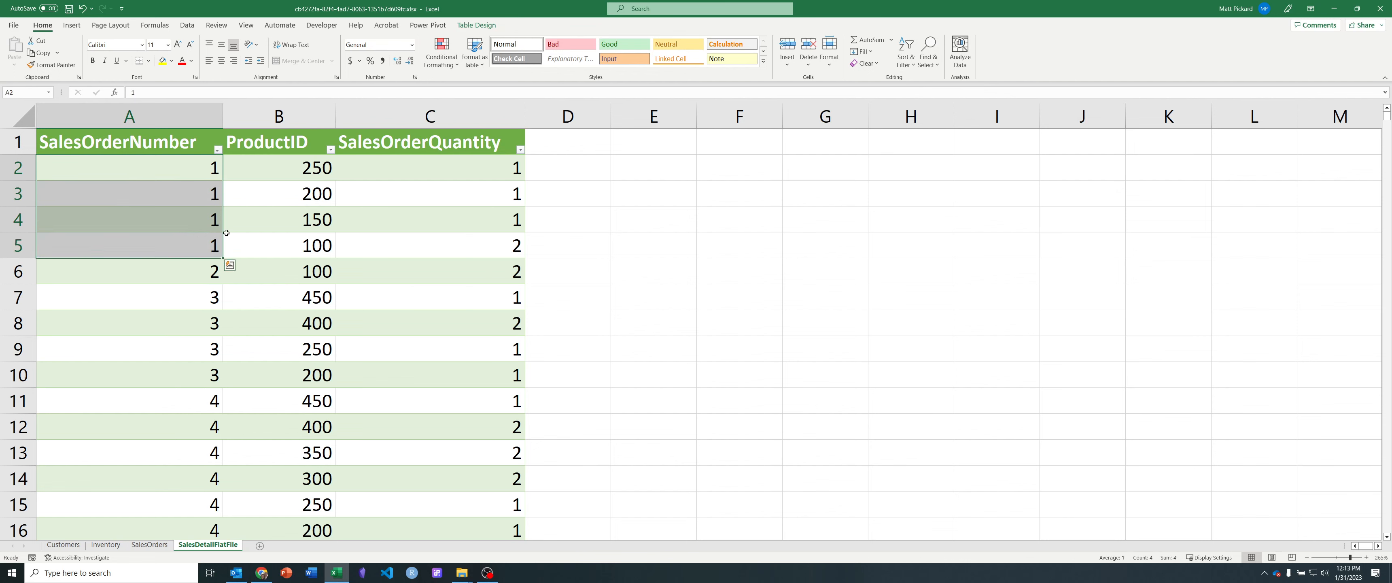
{"action": "left_click_drag", "start_coordinate": [305, 172], "coordinate": [301, 240]}
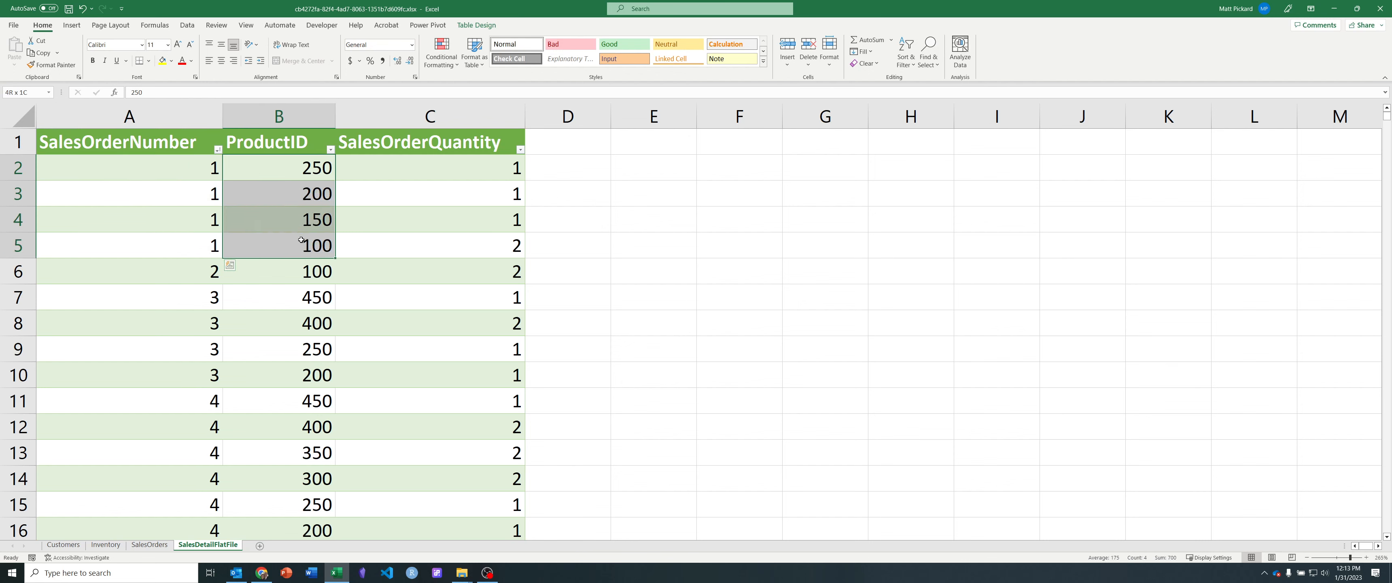
{"action": "left_click", "coordinate": [306, 174]}
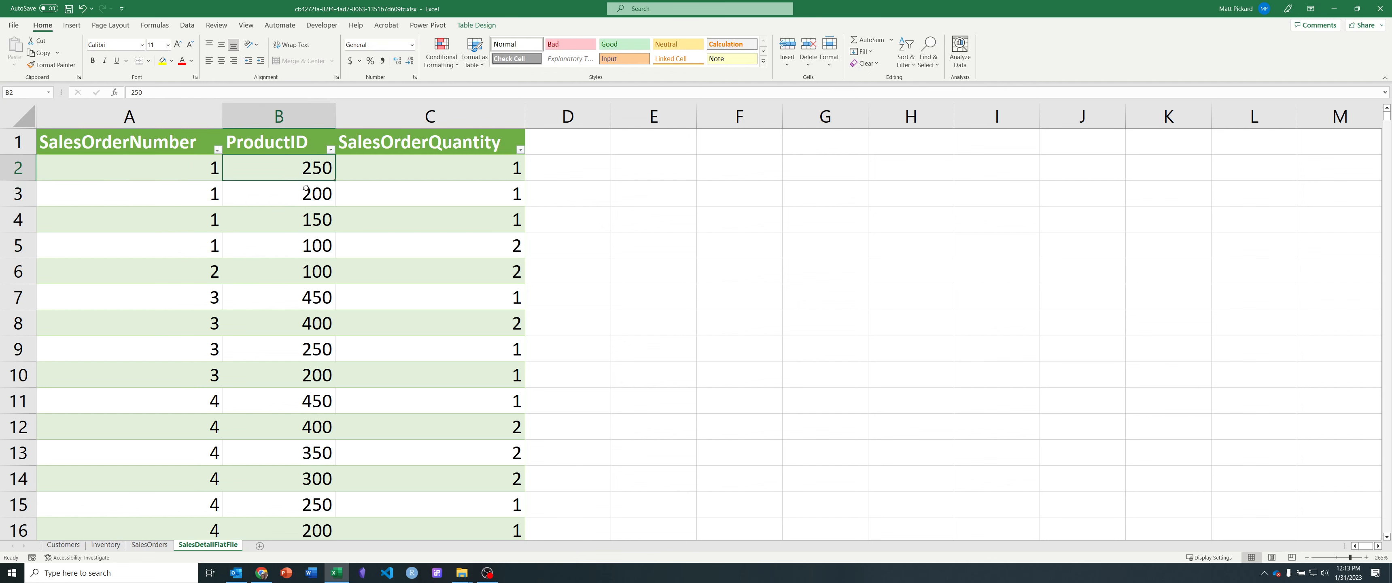
{"action": "left_click", "coordinate": [310, 239]}
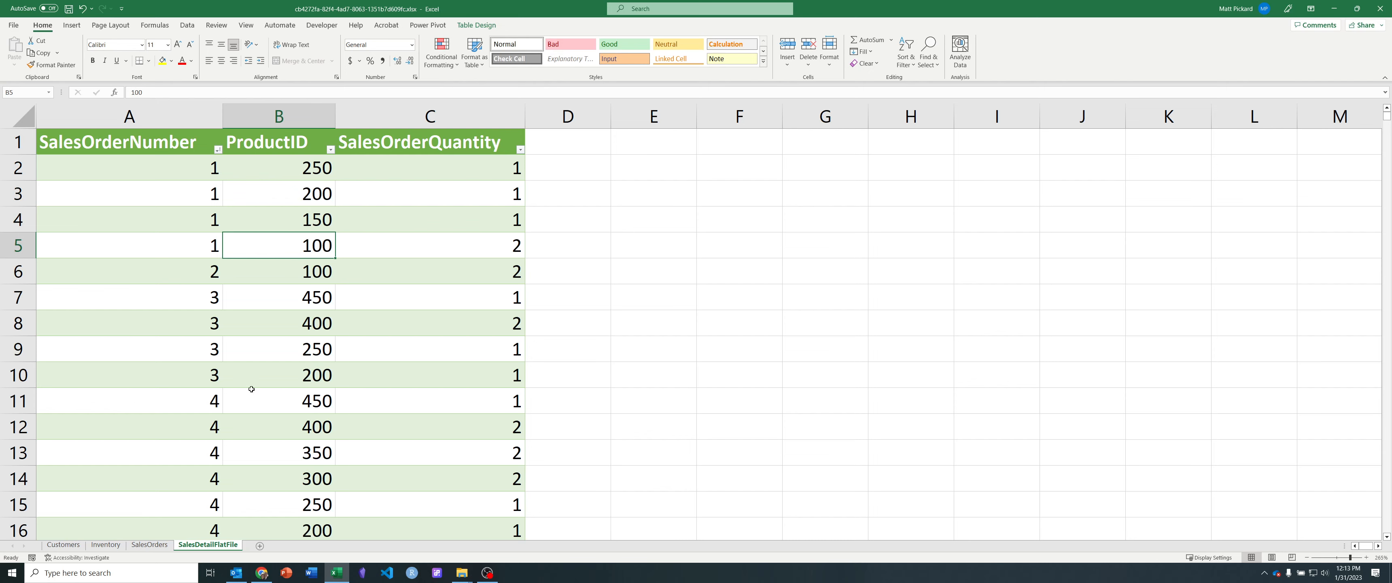
Step: Look up product 100 on the Inventory sheet, checking its coffee origin, roast type and bag size
{"action": "left_click", "coordinate": [105, 544]}
{"action": "left_click_drag", "start_coordinate": [121, 162], "coordinate": [457, 156]}
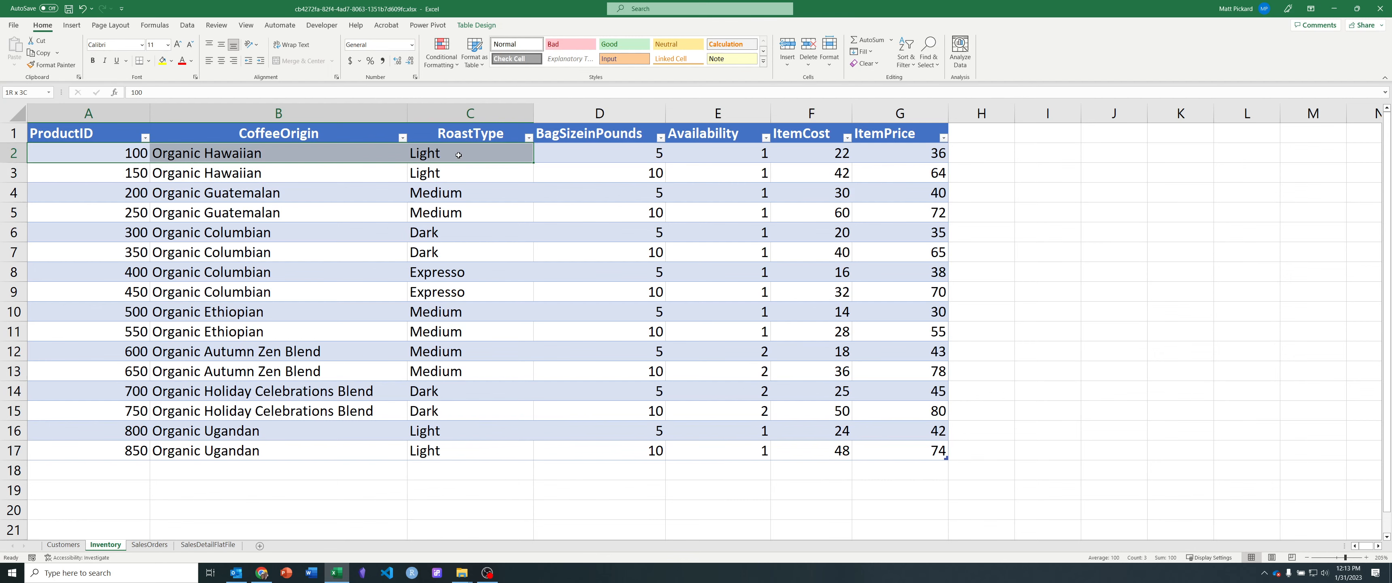
{"action": "left_click", "coordinate": [543, 158]}
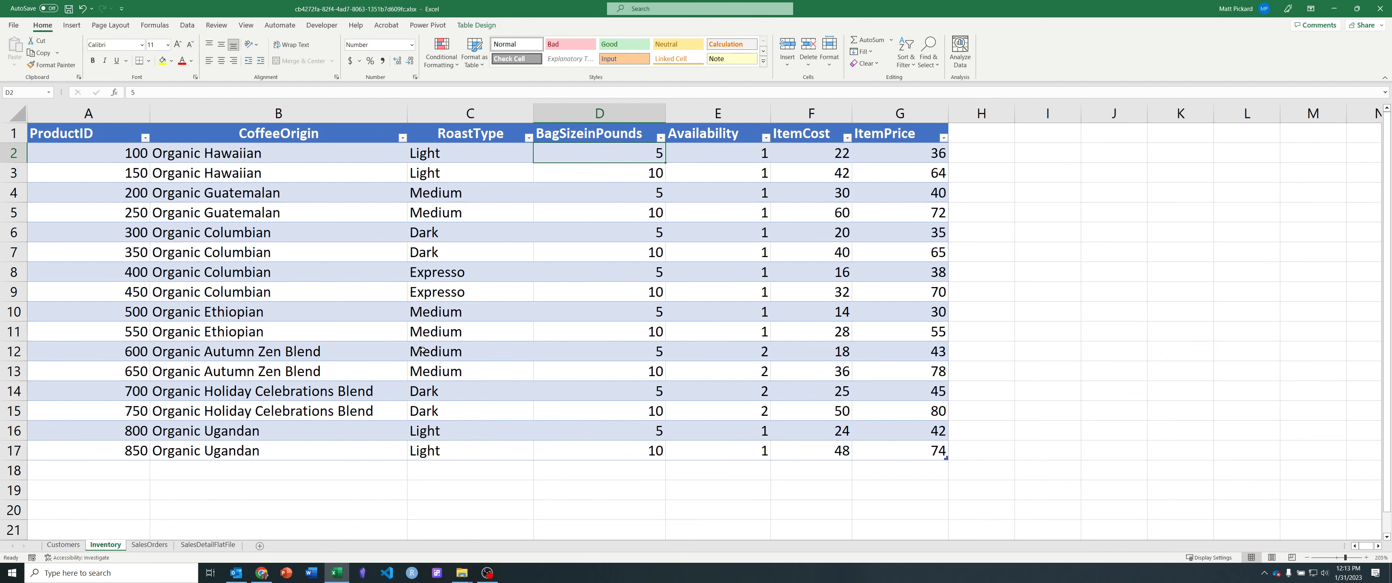
Step: Examine the first SalesDetailFlatFile line of sales order 1, then all four lines belonging to that order
{"action": "left_click", "coordinate": [222, 545]}
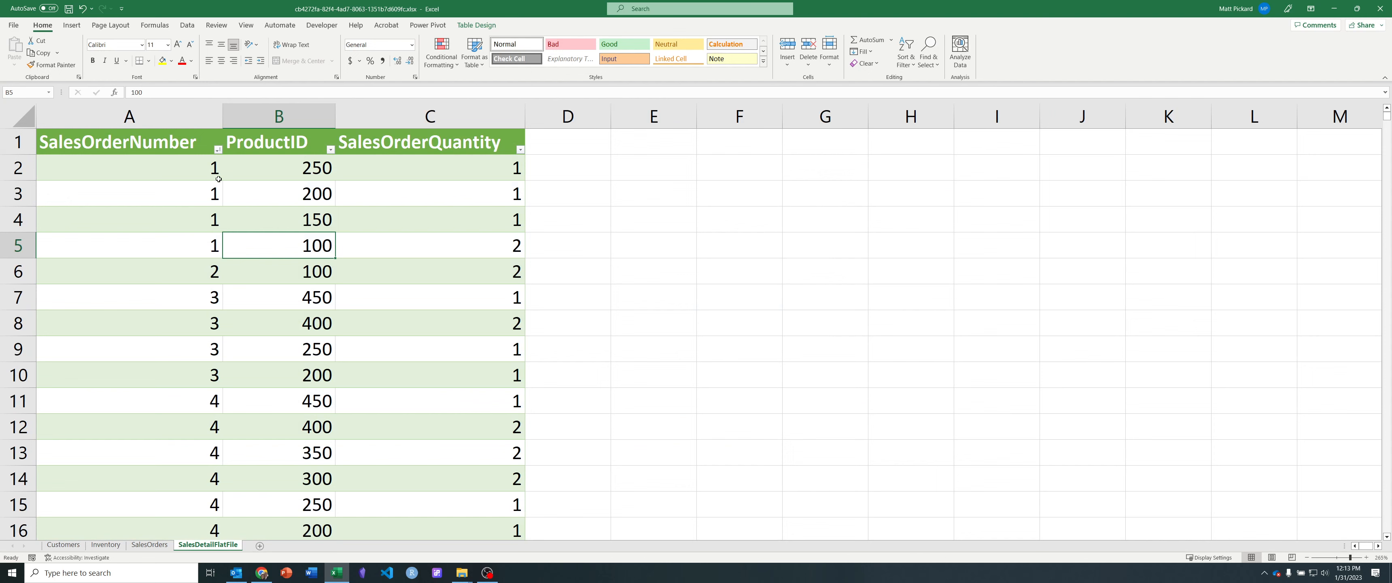
{"action": "left_click_drag", "start_coordinate": [149, 171], "coordinate": [369, 176]}
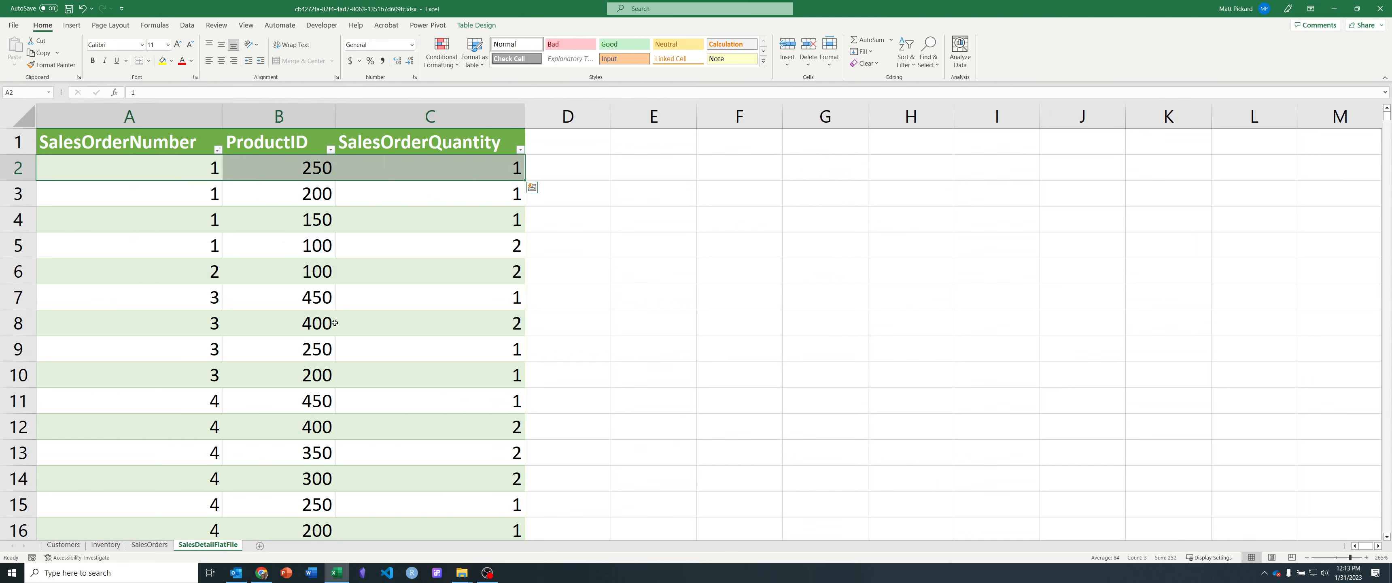
{"action": "left_click", "coordinate": [175, 203]}
{"action": "left_click_drag", "start_coordinate": [138, 167], "coordinate": [391, 171]}
{"action": "left_click_drag", "start_coordinate": [195, 172], "coordinate": [390, 239]}
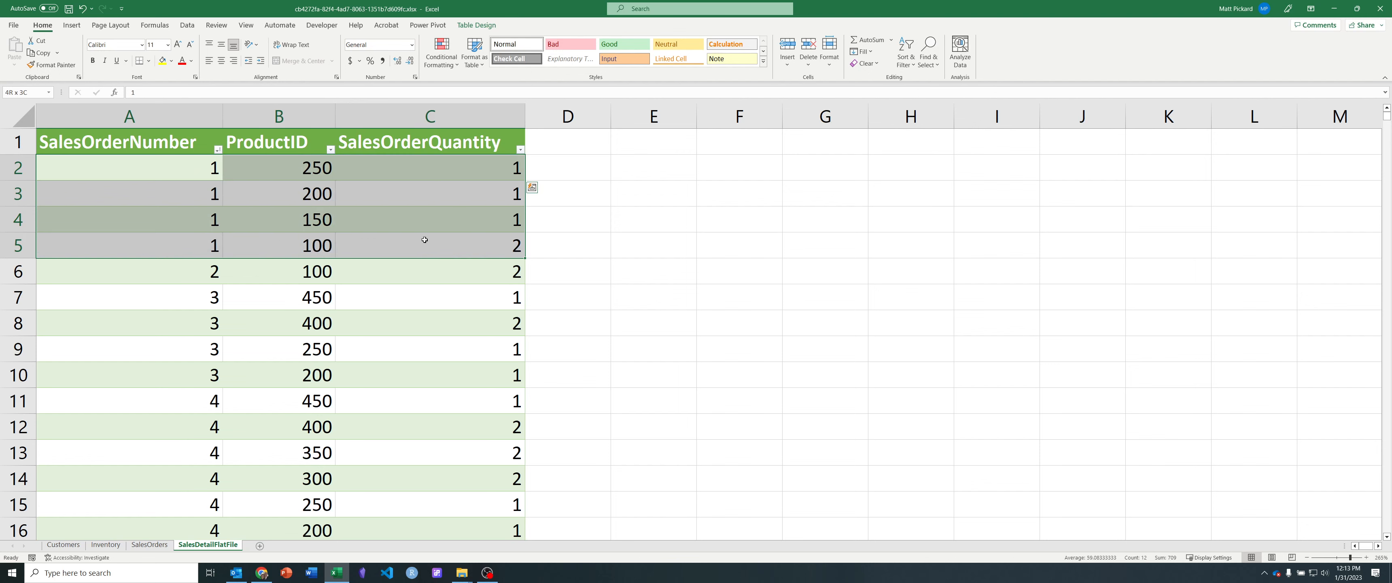
Step: Check the SalesOrderQuantity on each line of sales order 1 on the SalesDetailFlatFile sheet
{"action": "left_click_drag", "start_coordinate": [425, 240], "coordinate": [425, 239]}
{"action": "left_click", "coordinate": [425, 239]}
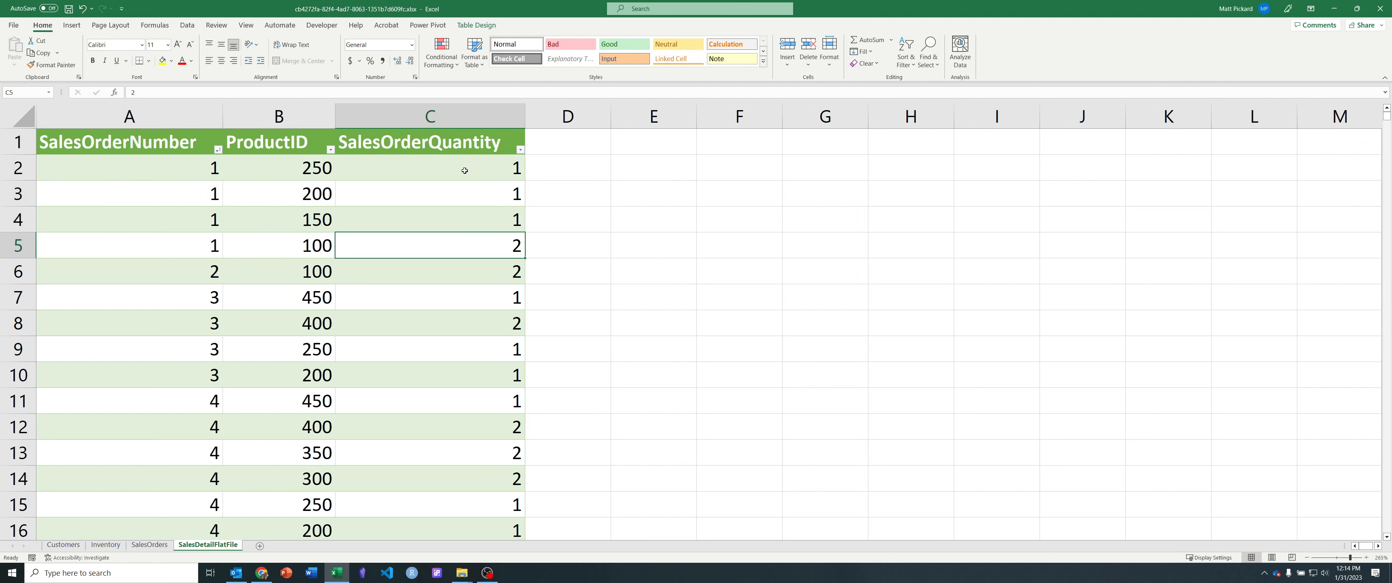
{"action": "left_click_drag", "start_coordinate": [465, 170], "coordinate": [476, 238]}
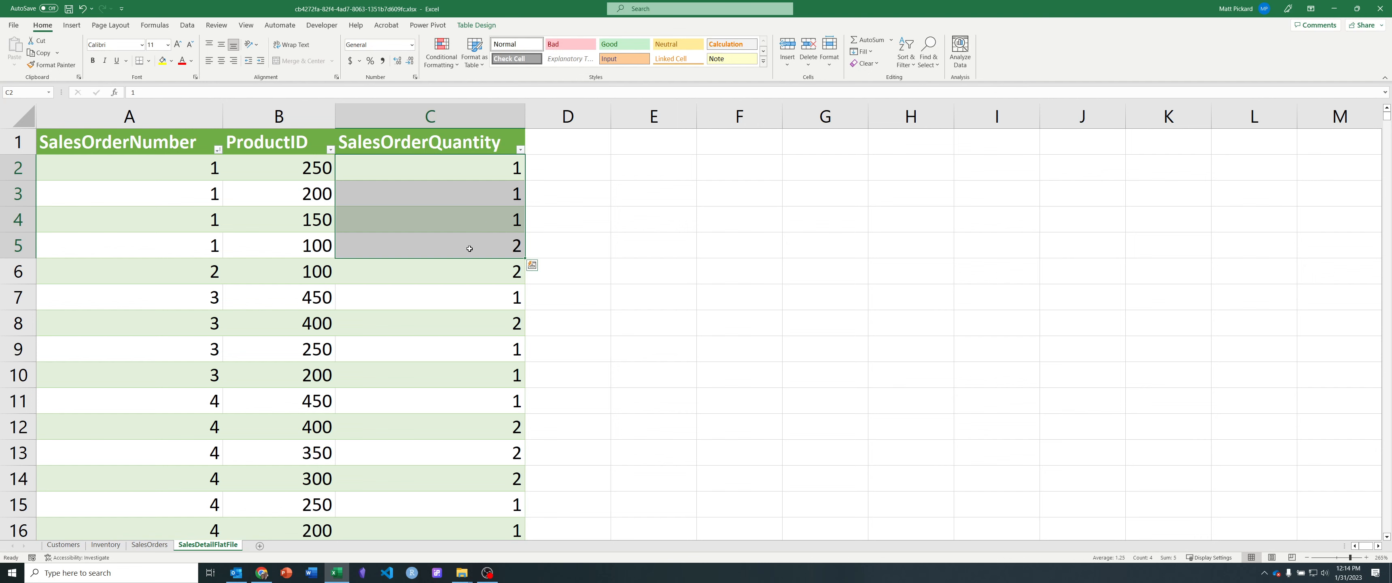
{"action": "left_click_drag", "start_coordinate": [132, 169], "coordinate": [443, 263]}
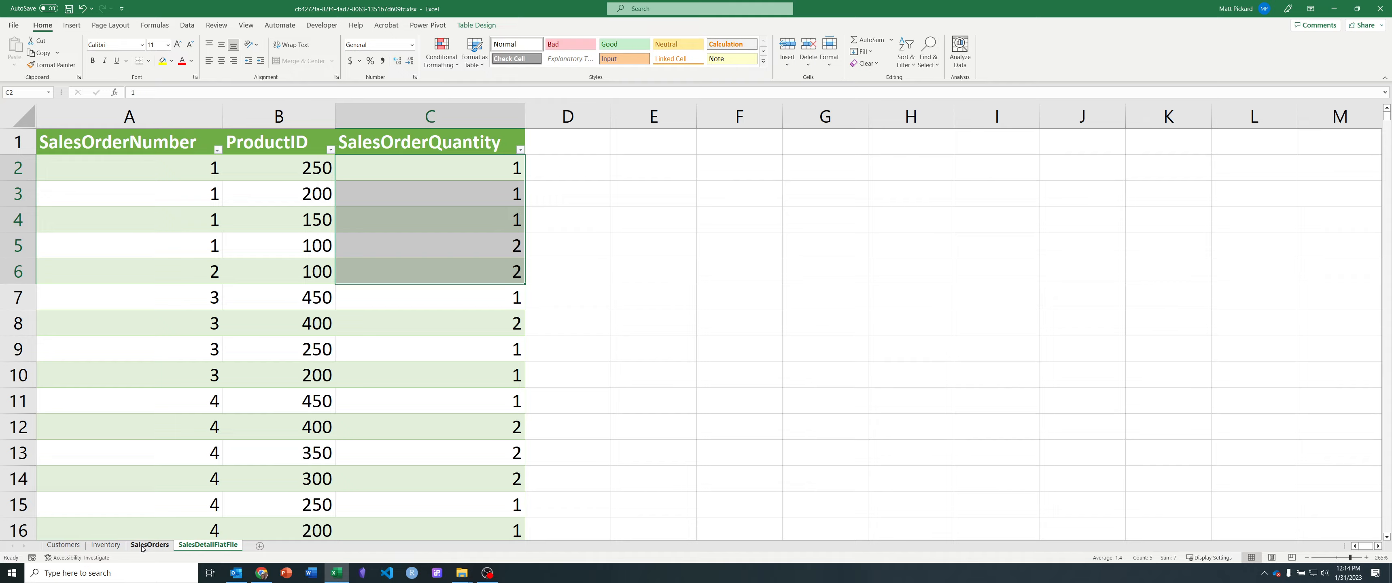
Step: Locate customer 3 on the Customers sheet and filter the SalesOrders table to show only CustomerID 3
{"action": "left_click", "coordinate": [84, 544]}
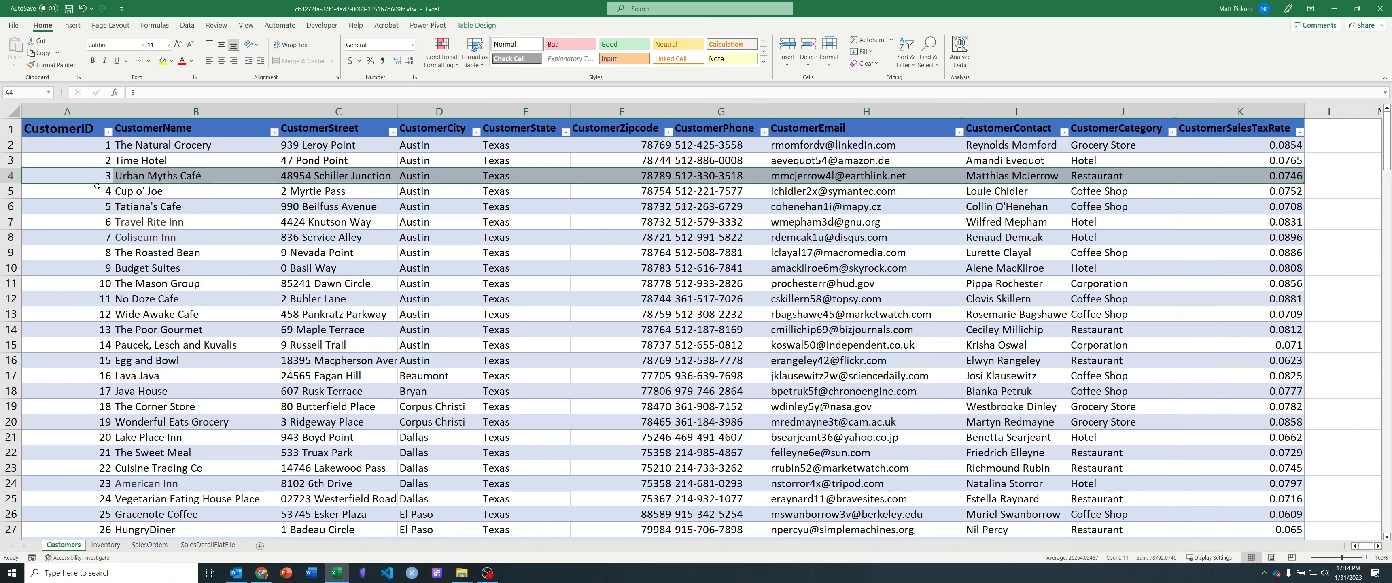
{"action": "left_click", "coordinate": [95, 175]}
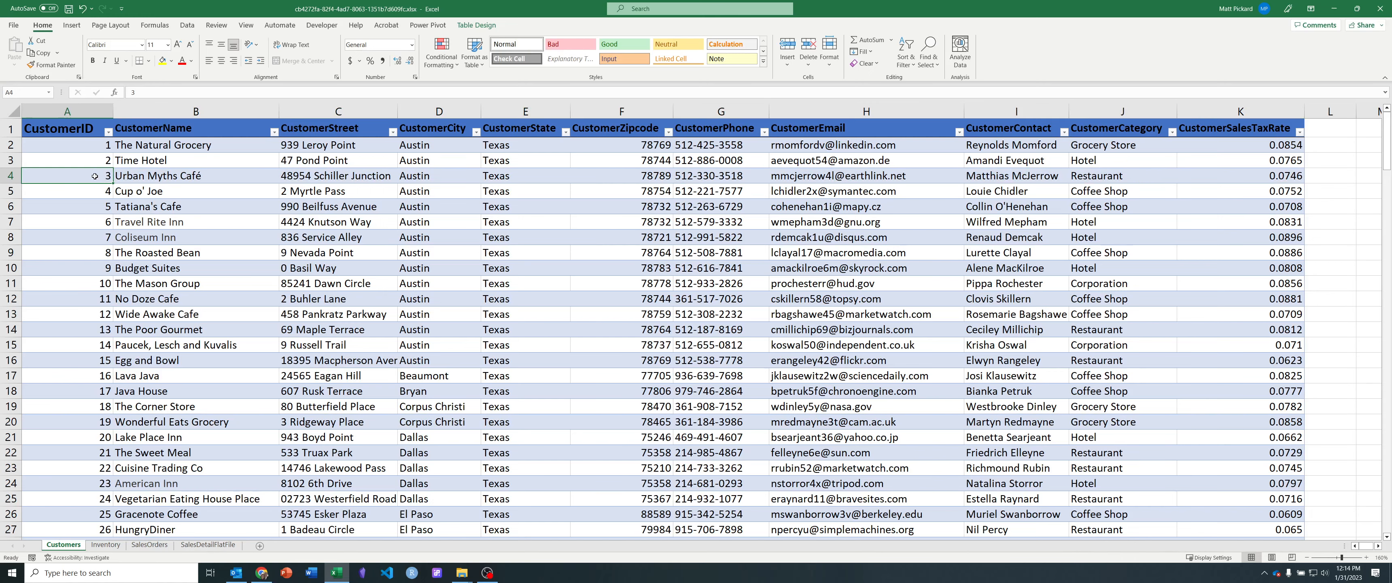
{"action": "left_click", "coordinate": [149, 544]}
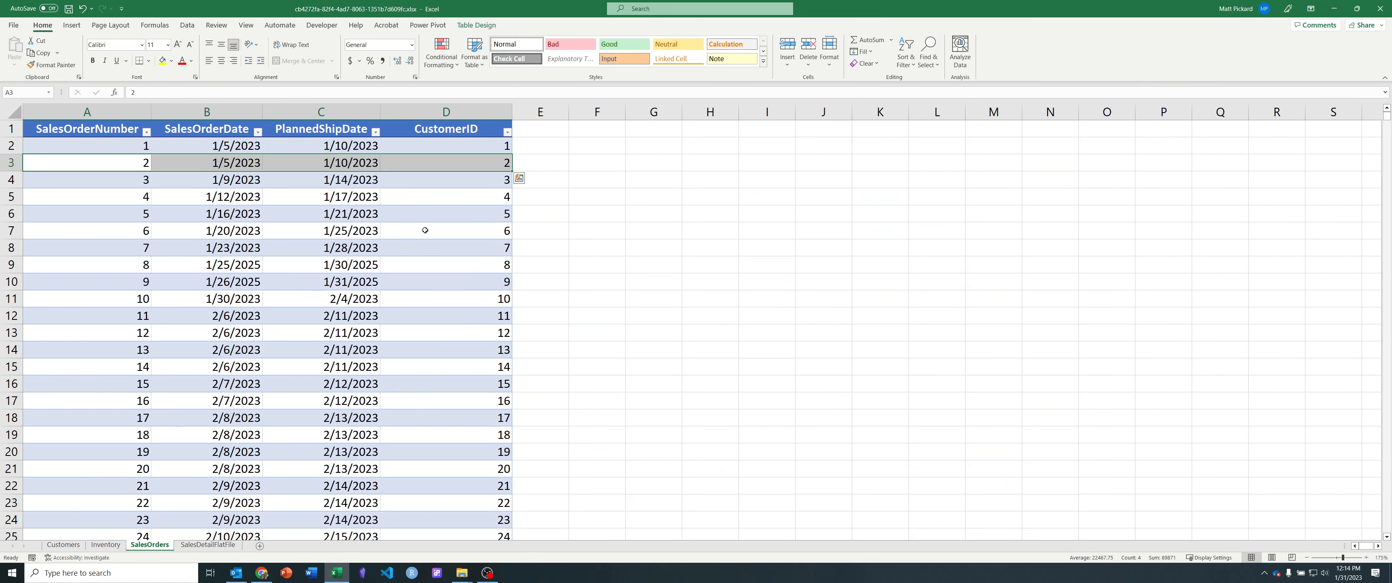
{"action": "left_click", "coordinate": [507, 132]}
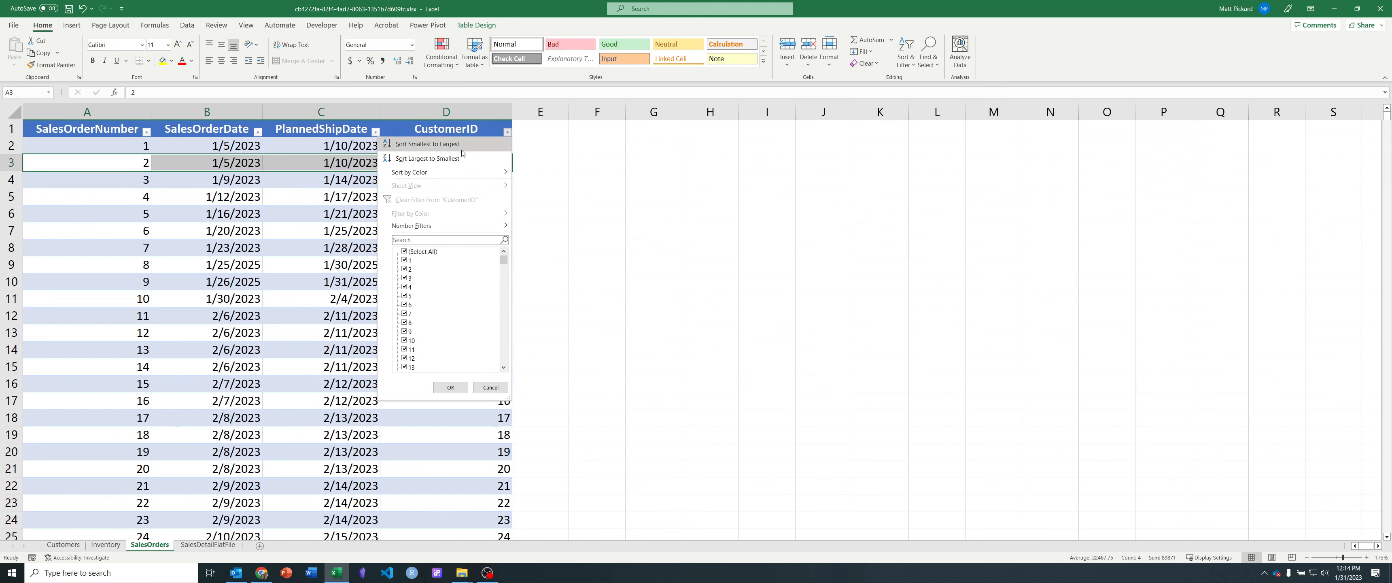
{"action": "left_click", "coordinate": [411, 252]}
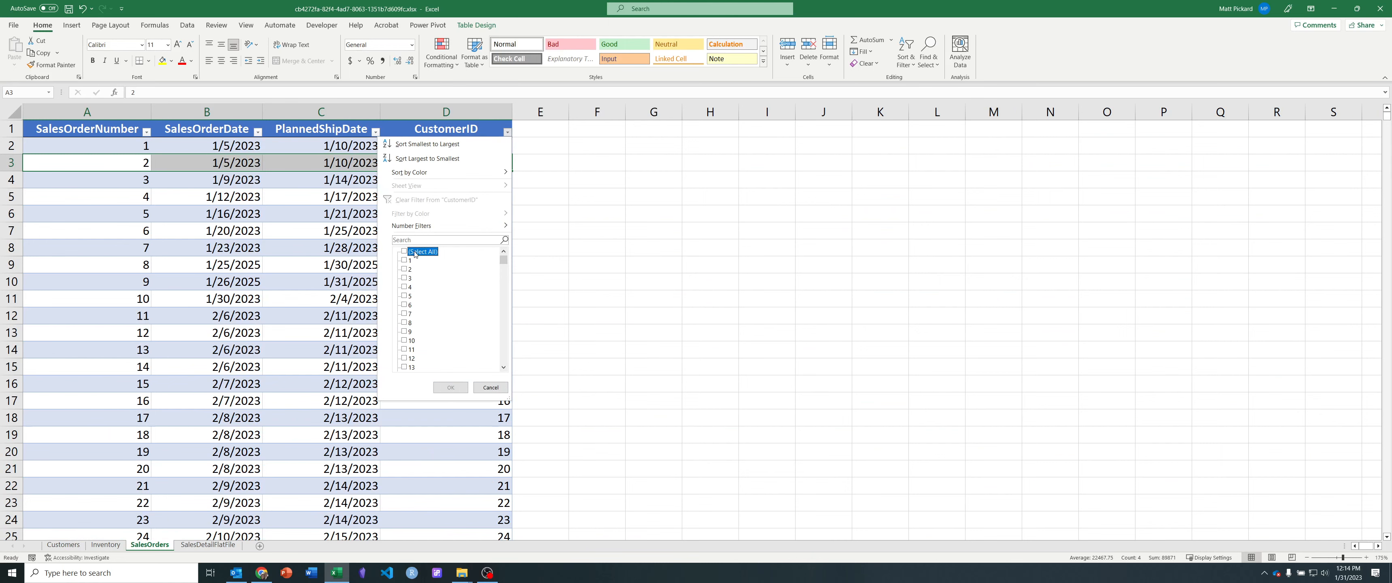
{"action": "left_click", "coordinate": [409, 274]}
{"action": "left_click", "coordinate": [450, 387]}
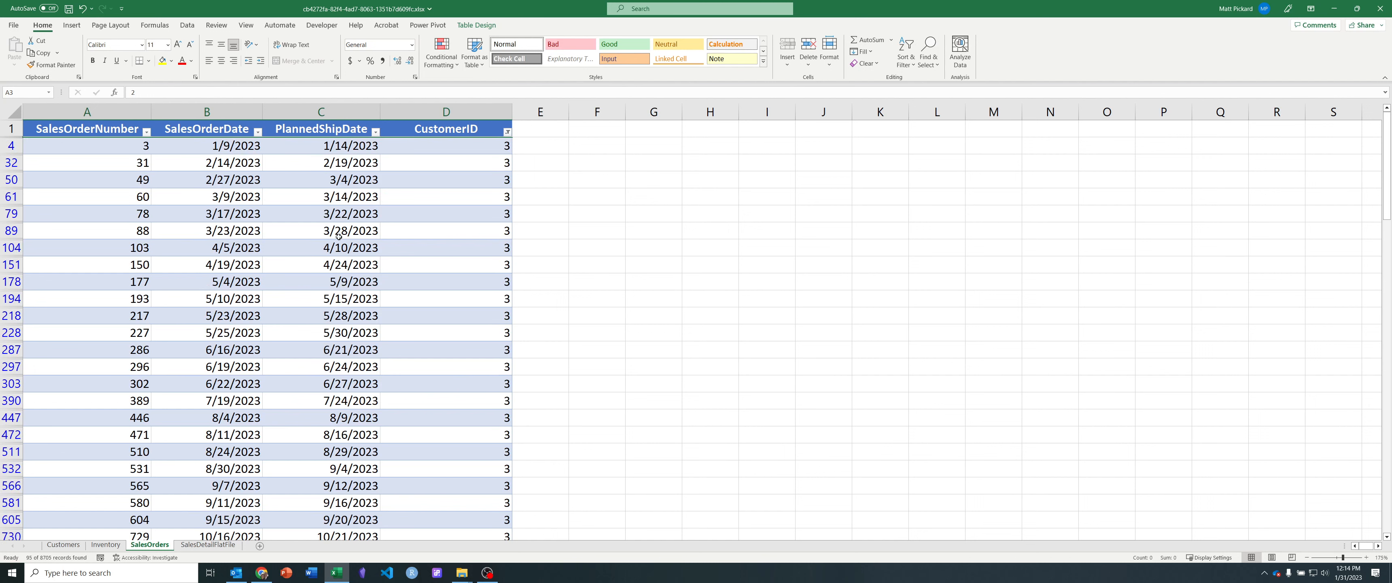
Step: Review the filtered list of sales orders for CustomerID 3 from the first order to the last
{"action": "left_click", "coordinate": [95, 146]}
{"action": "key", "text": "ctrl+Down"}
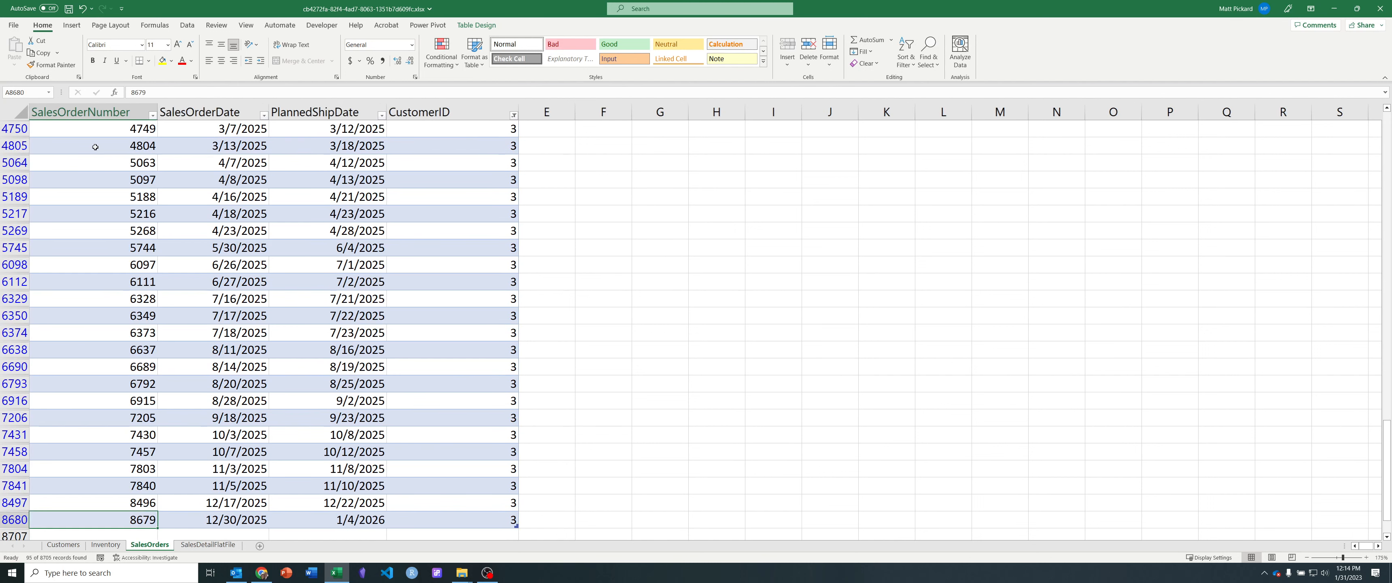
{"action": "key", "text": "Up"}
{"action": "key", "text": "Up"}
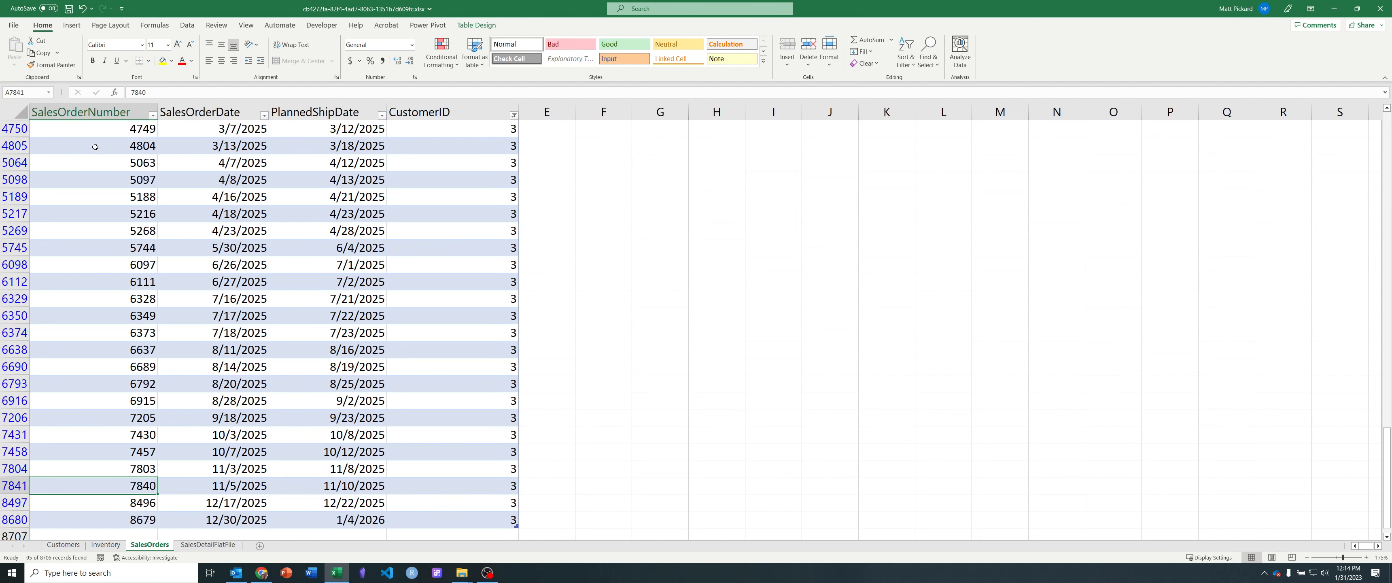
{"action": "key", "text": "Up"}
{"action": "key", "text": "ctrl+Up"}
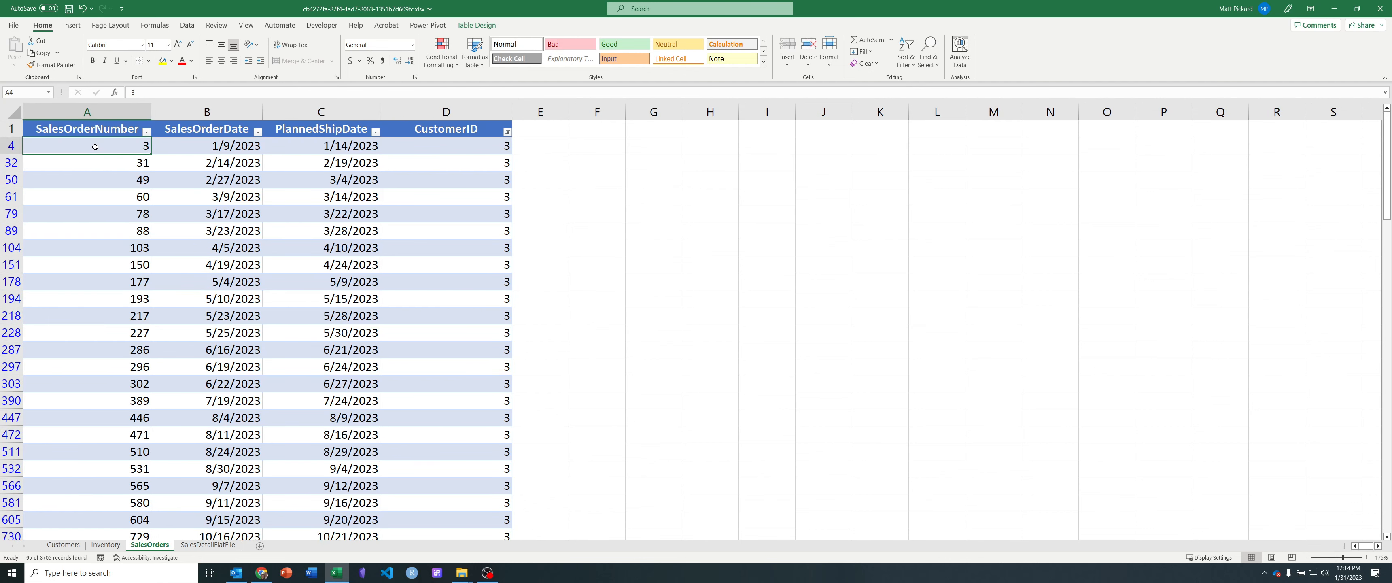
{"action": "key", "text": "ctrl+shift+Down"}
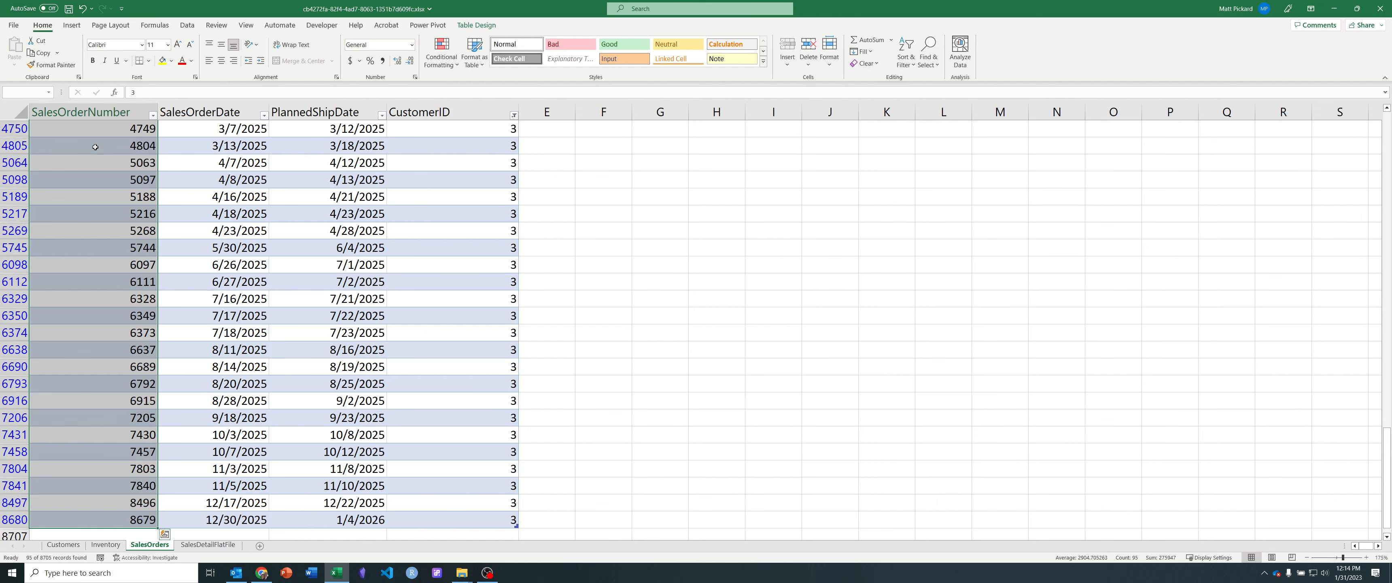
{"action": "key", "text": "ctrl+Up"}
{"action": "key", "text": "Down"}
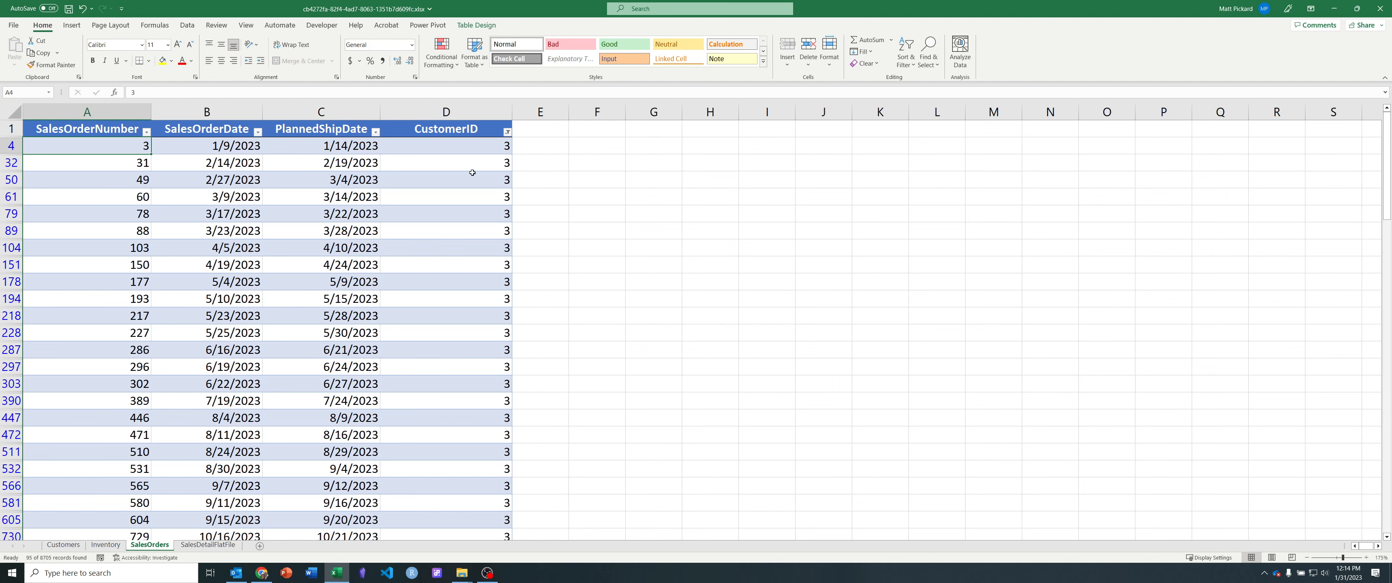
{"action": "scroll", "coordinate": [457, 189], "scroll_direction": "down", "scroll_amount": 20}
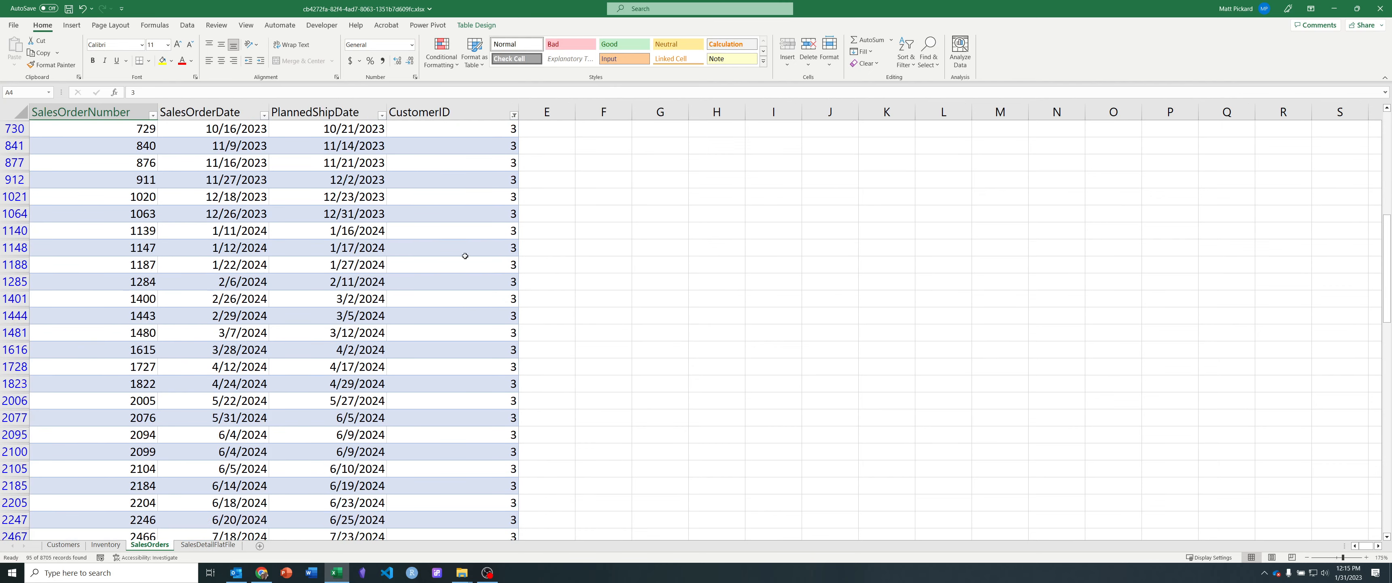
{"action": "scroll", "coordinate": [459, 401], "scroll_direction": "up", "scroll_amount": 20}
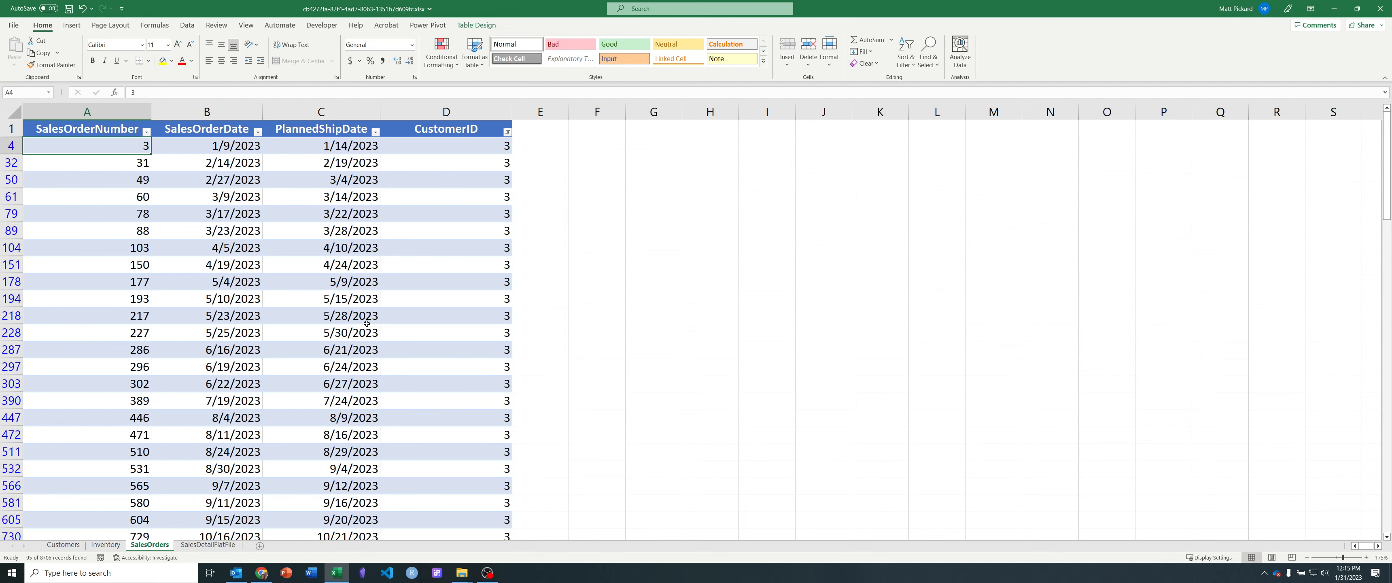
Step: Compare the first line on the SalesDetailFlatFile sheet with the order records on the SalesOrders sheet
{"action": "left_click", "coordinate": [230, 545]}
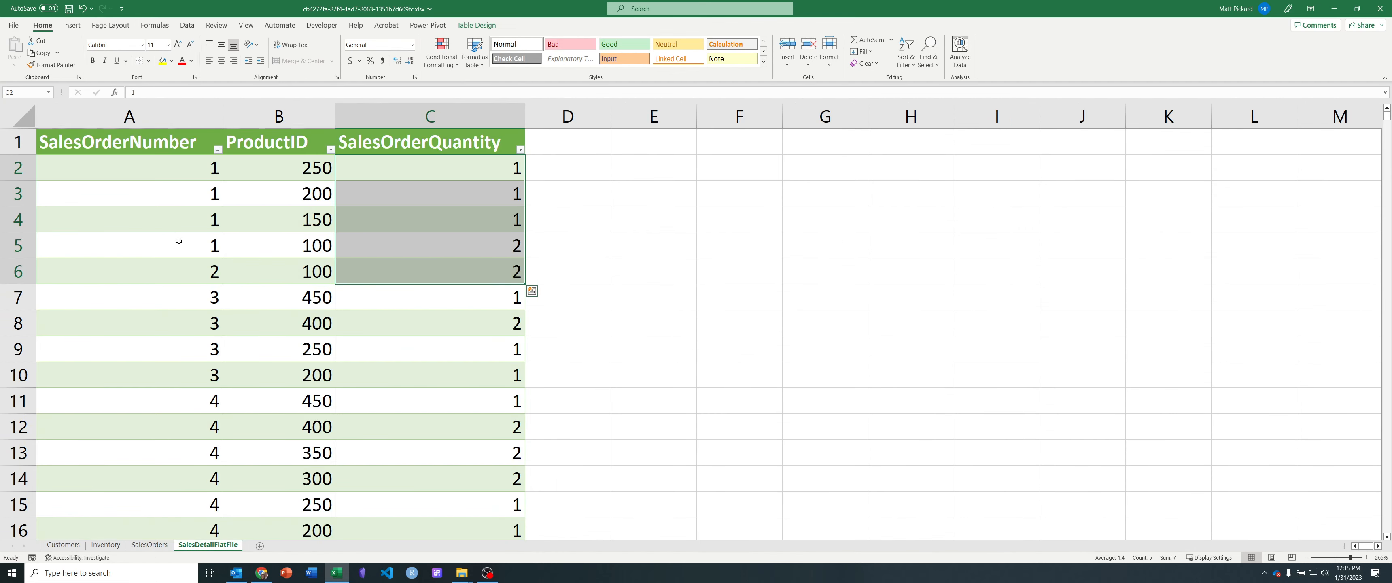
{"action": "left_click_drag", "start_coordinate": [174, 173], "coordinate": [450, 179]}
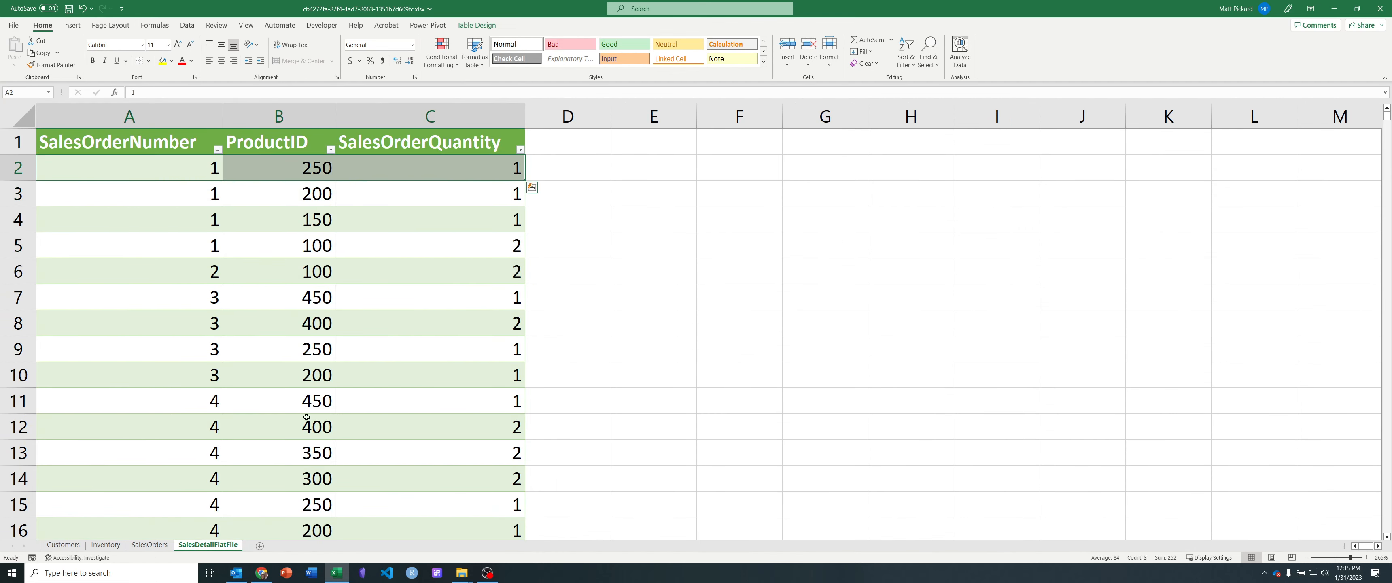
{"action": "left_click", "coordinate": [156, 545]}
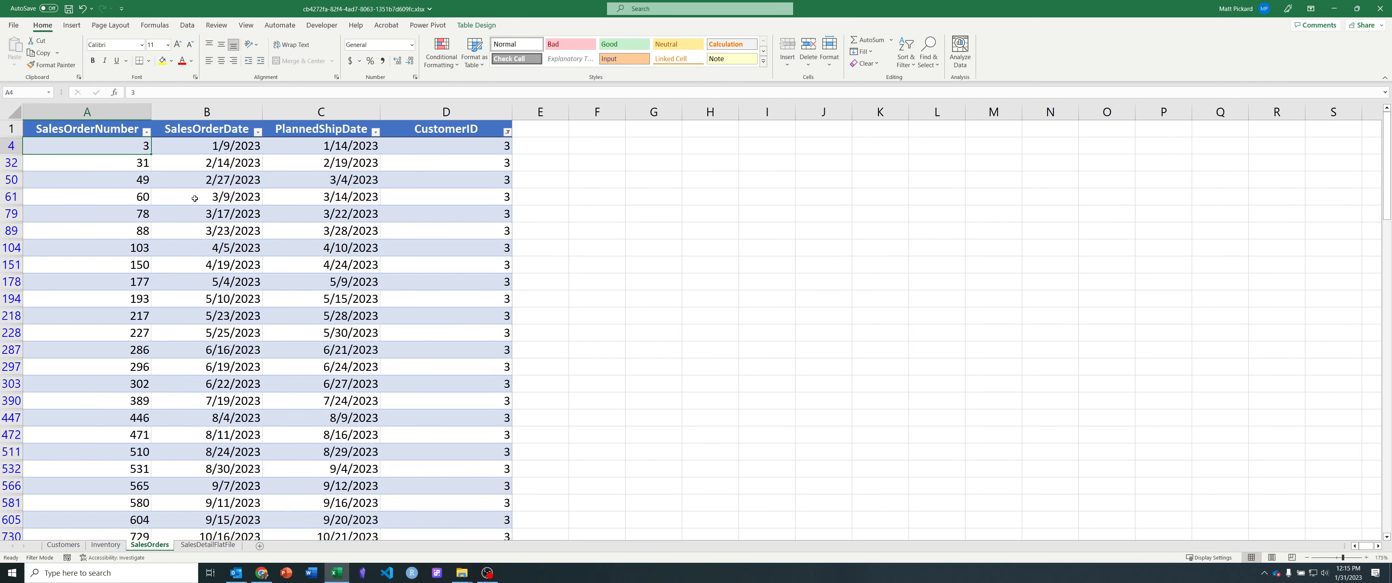
{"action": "left_click", "coordinate": [208, 545]}
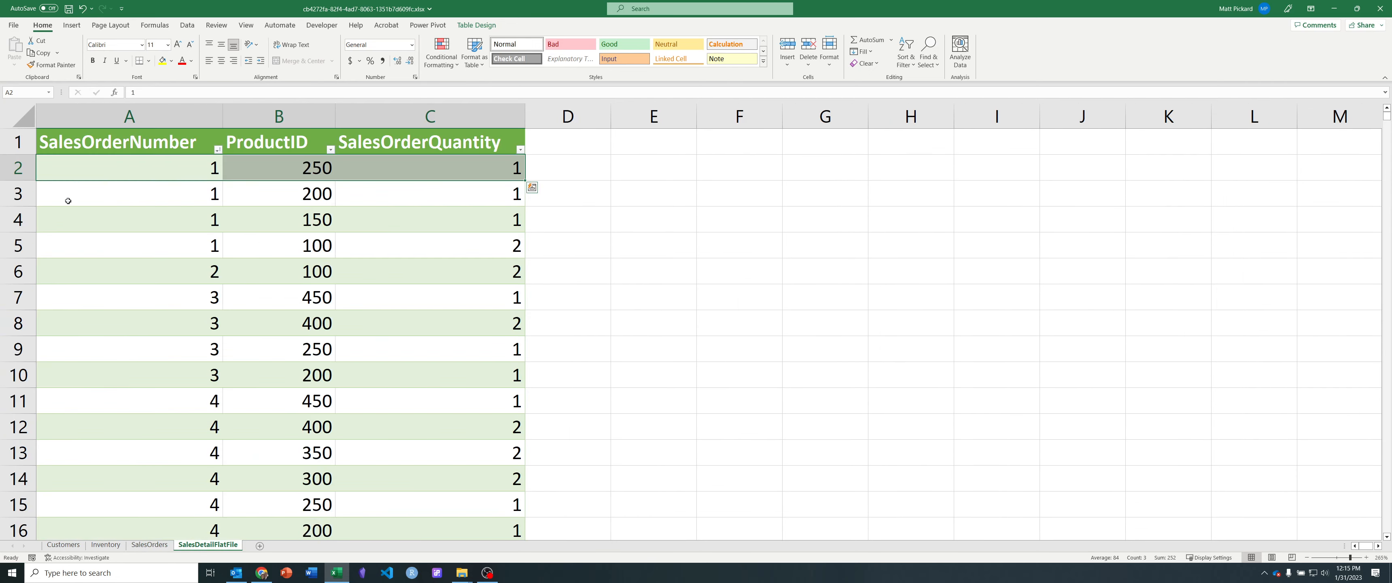
Step: Examine how many SalesDetailFlatFile lines belong to each of sales orders 1, 2 and 3
{"action": "left_click_drag", "start_coordinate": [126, 172], "coordinate": [127, 241]}
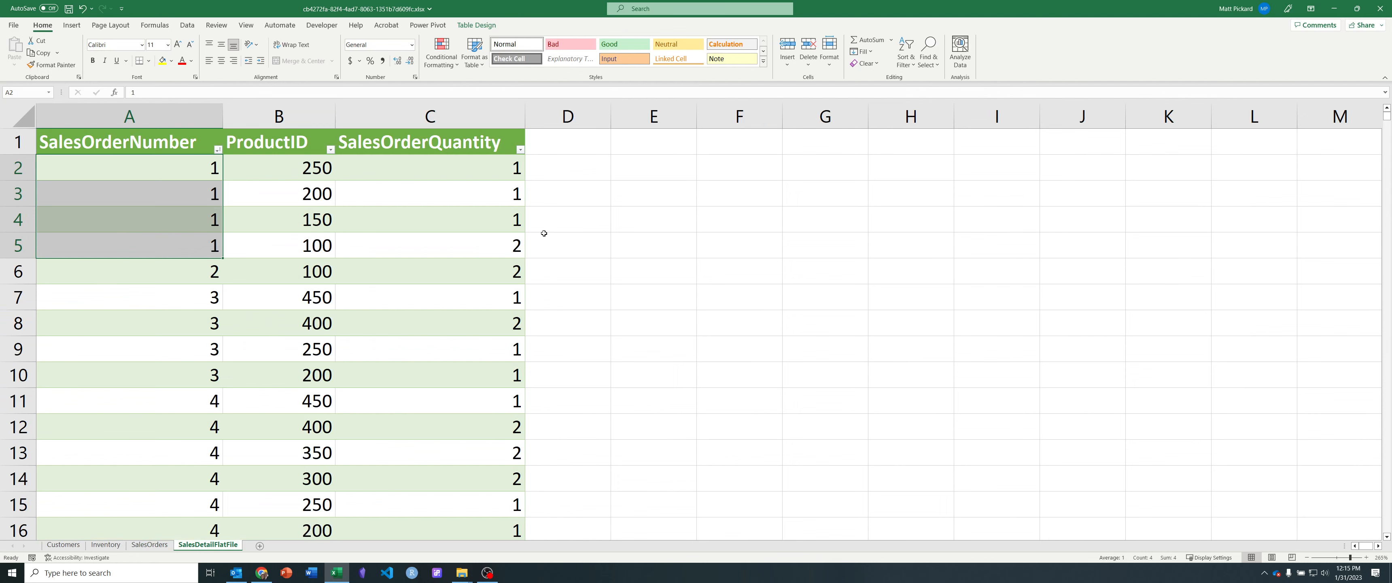
{"action": "left_click", "coordinate": [189, 278]}
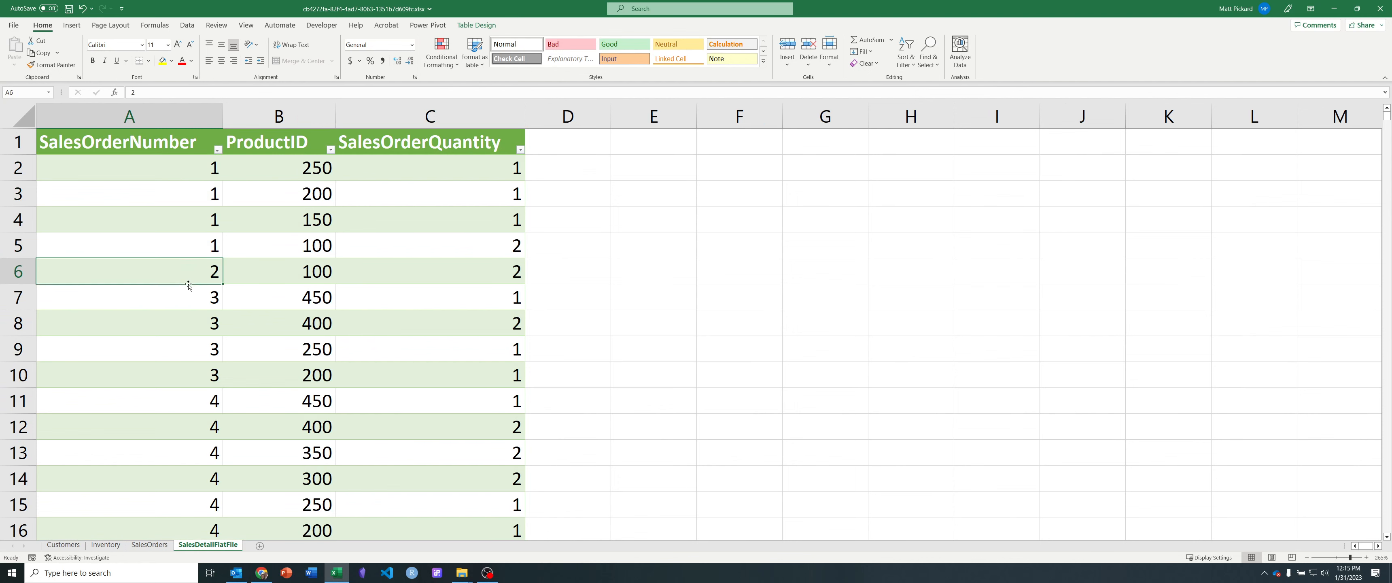
{"action": "left_click_drag", "start_coordinate": [189, 299], "coordinate": [189, 374]}
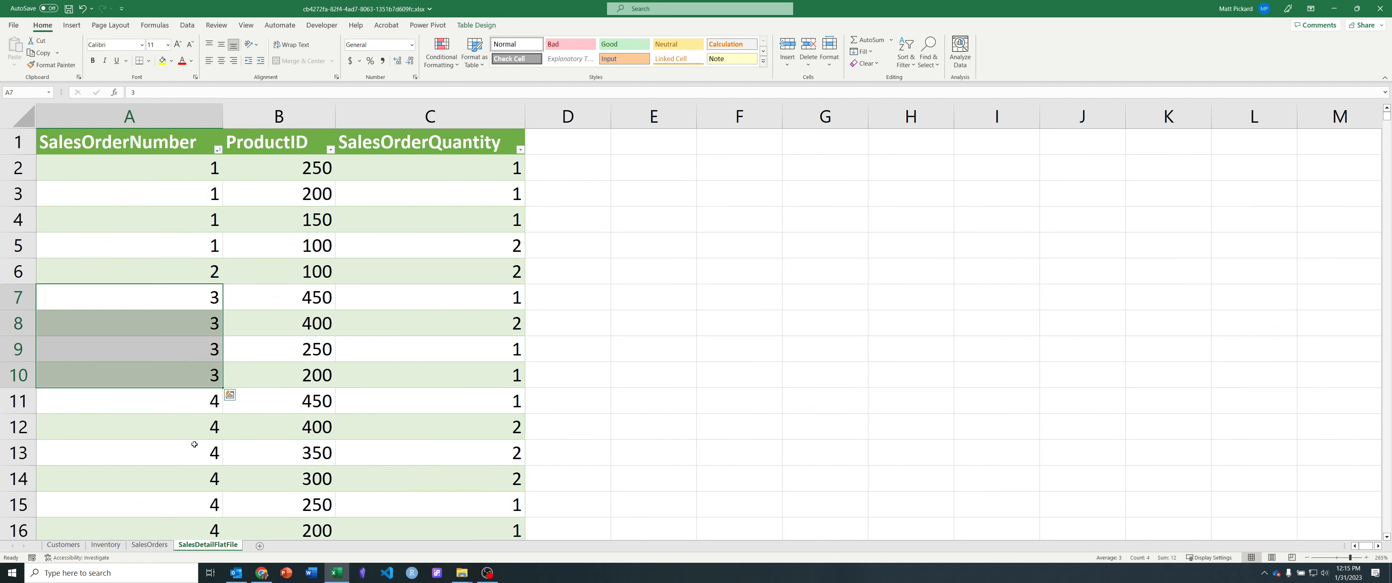
{"action": "left_click", "coordinate": [184, 273]}
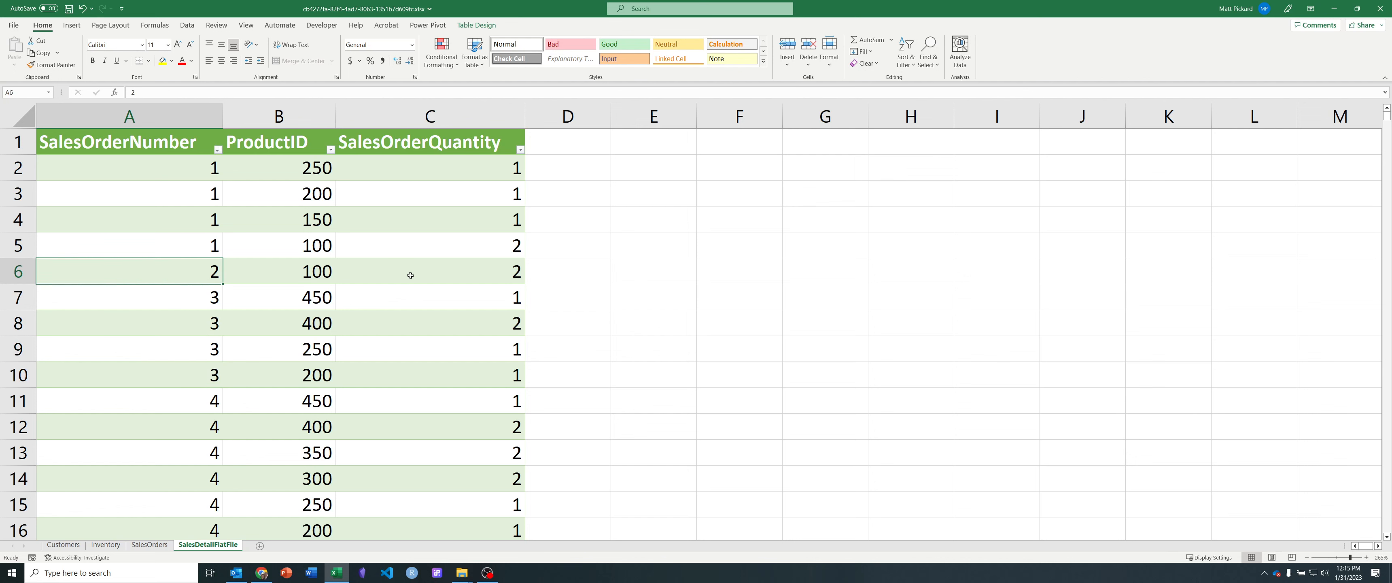
{"action": "left_click_drag", "start_coordinate": [187, 297], "coordinate": [188, 374]}
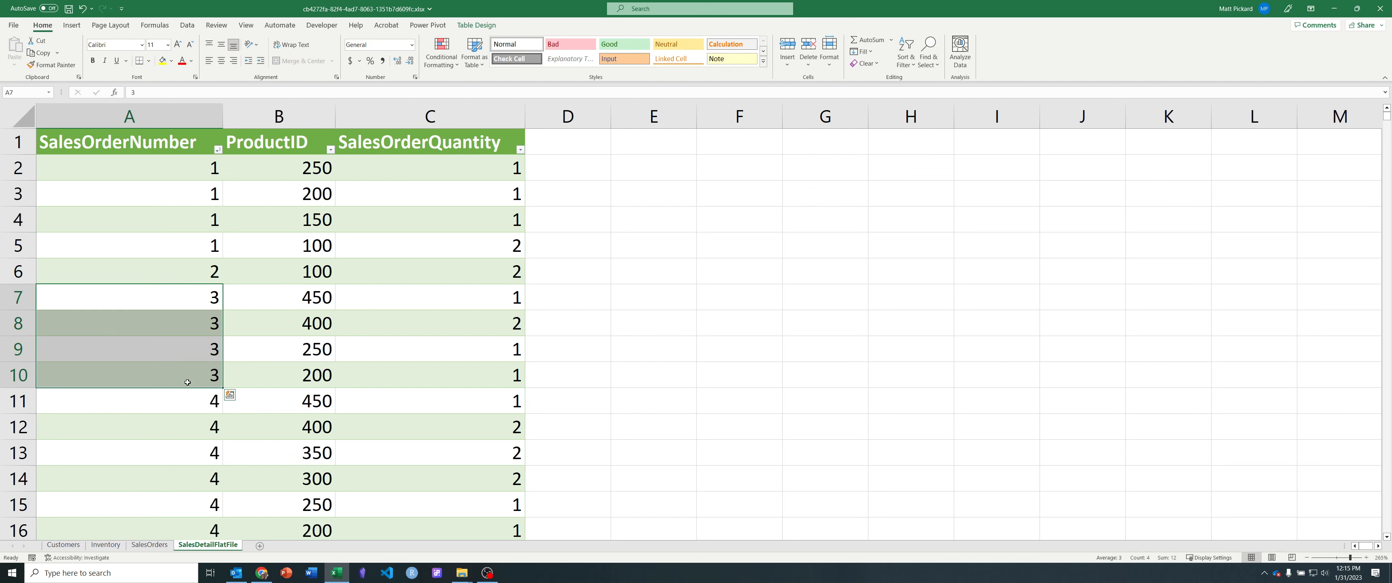
Step: Clear the CustomerID filter from the SalesOrders table
{"action": "left_click", "coordinate": [160, 546]}
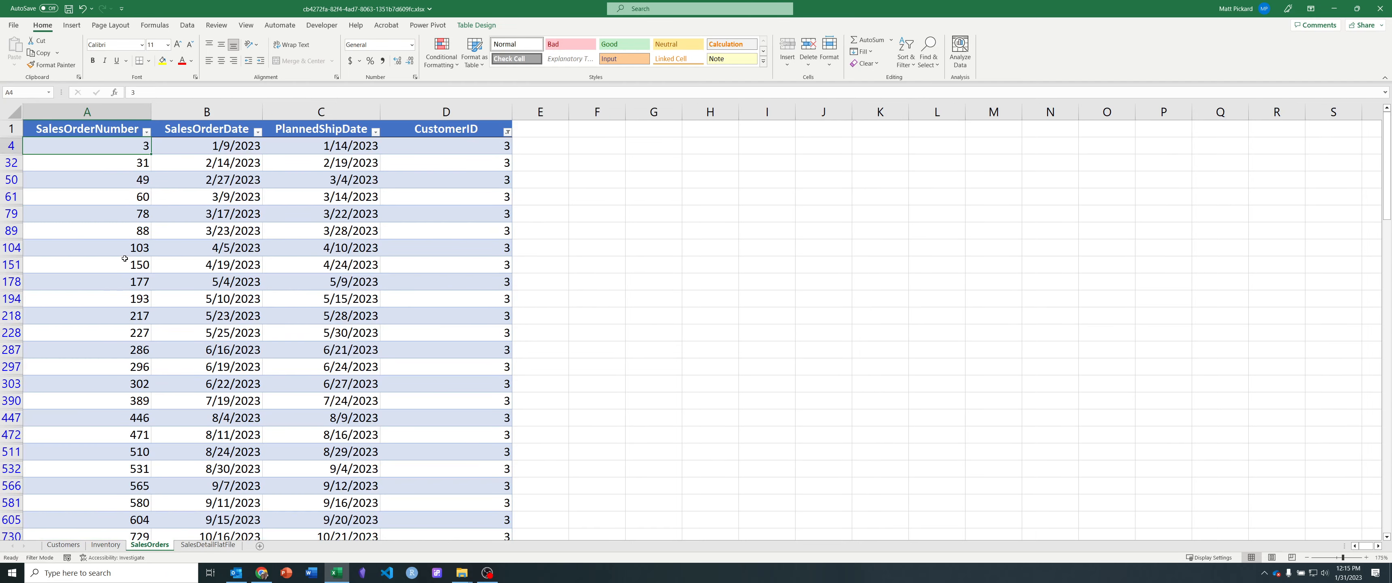
{"action": "left_click", "coordinate": [508, 132]}
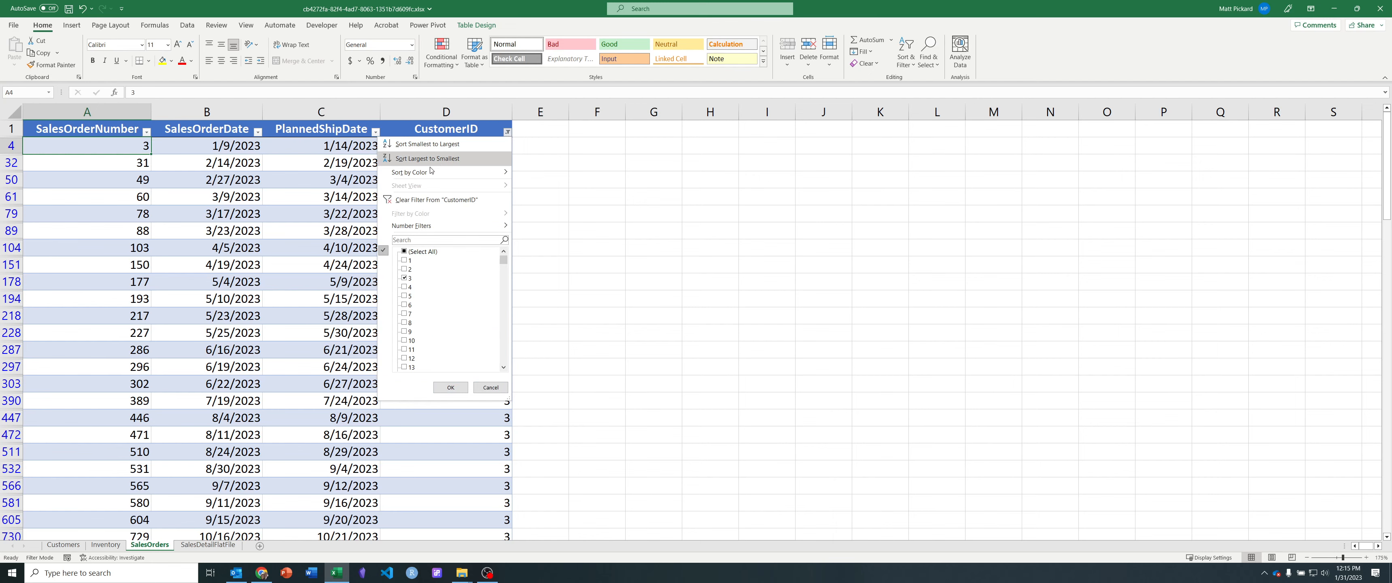
{"action": "left_click", "coordinate": [421, 199]}
{"action": "left_click", "coordinate": [400, 247]}
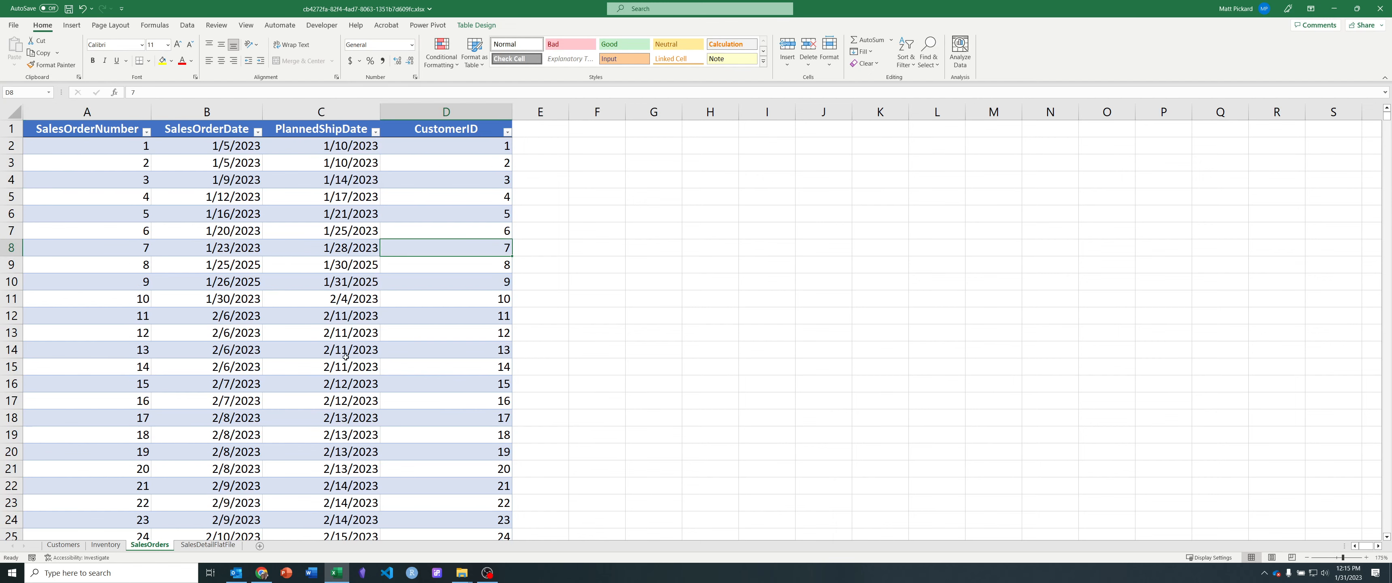
Step: Examine the ProductID of the first SalesDetailFlatFile line and the first two full lines of sales order 1
{"action": "left_click", "coordinate": [227, 544]}
{"action": "left_click", "coordinate": [317, 169]}
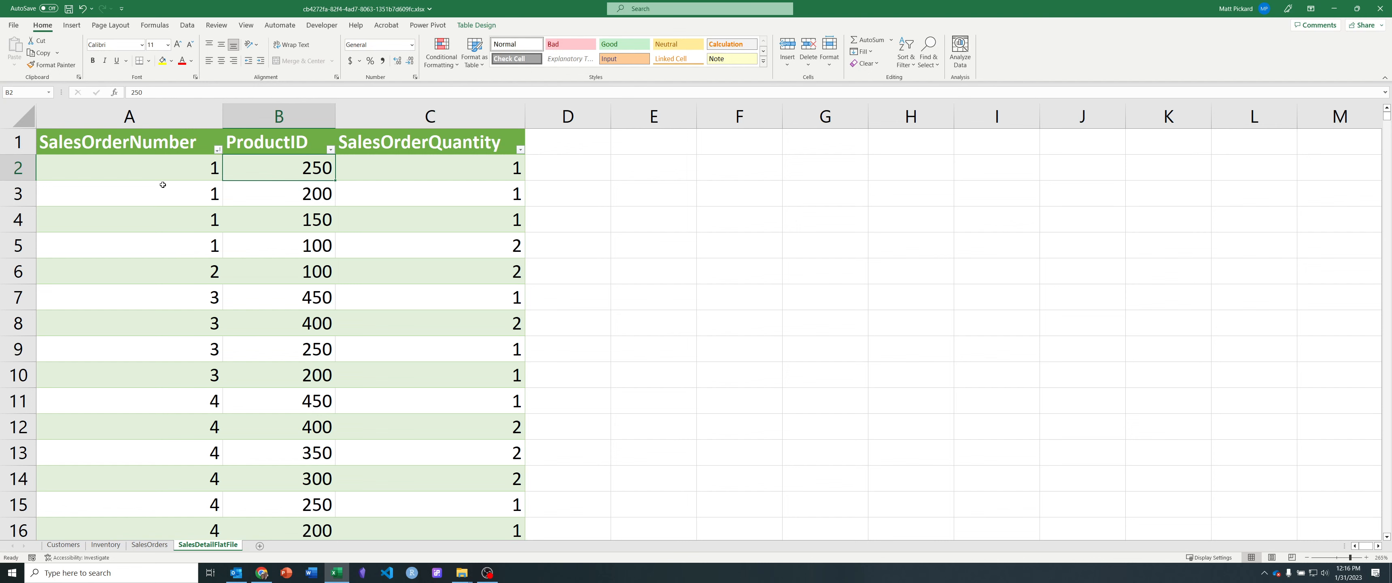
{"action": "left_click_drag", "start_coordinate": [156, 172], "coordinate": [421, 185]}
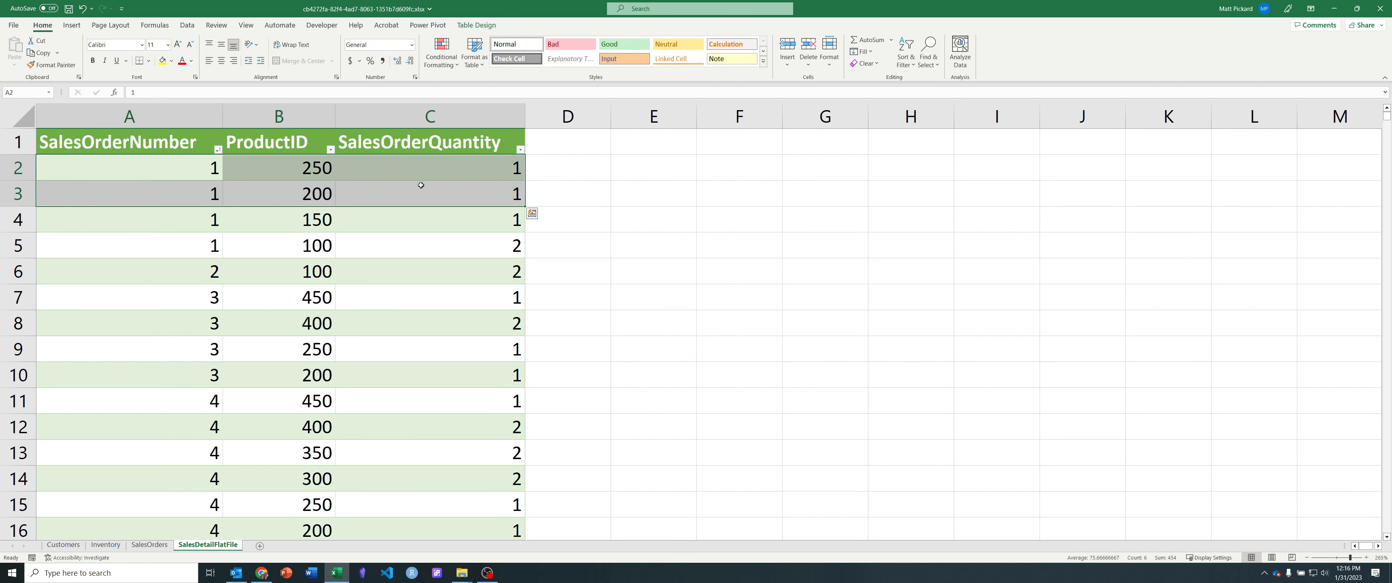
Step: Examine the SalesOrderNumber column of SalesDetailFlatFile down to its last orders and return to the first lines
{"action": "key", "text": "Left"}
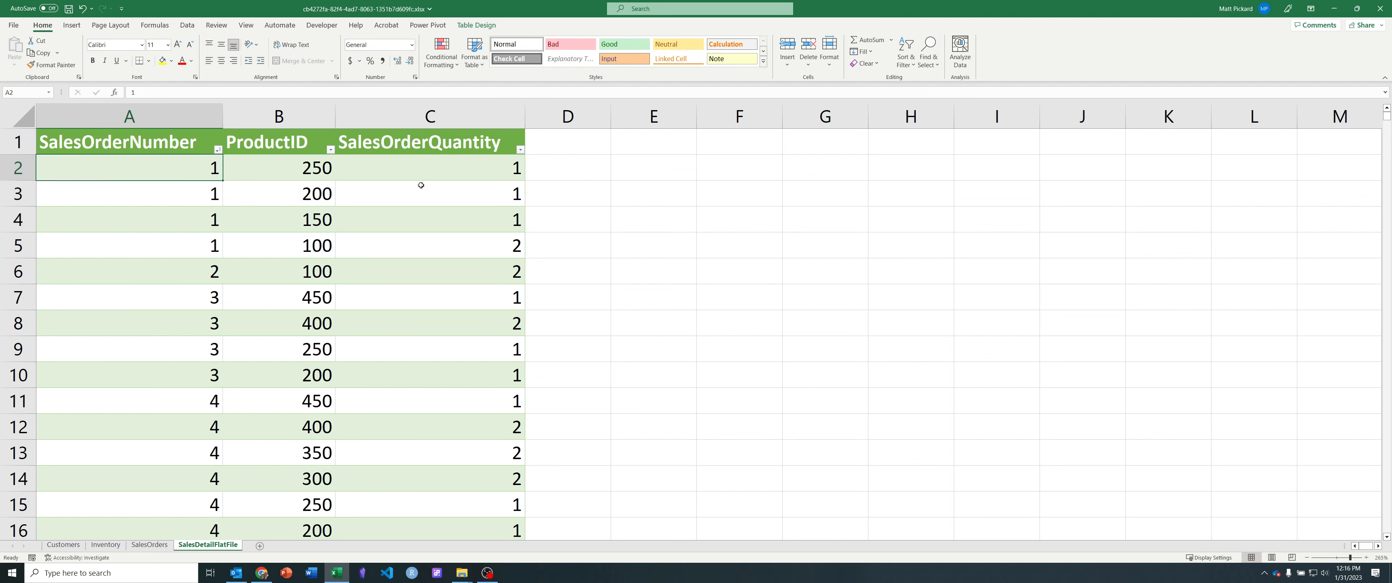
{"action": "key", "text": "ctrl+shift+Down"}
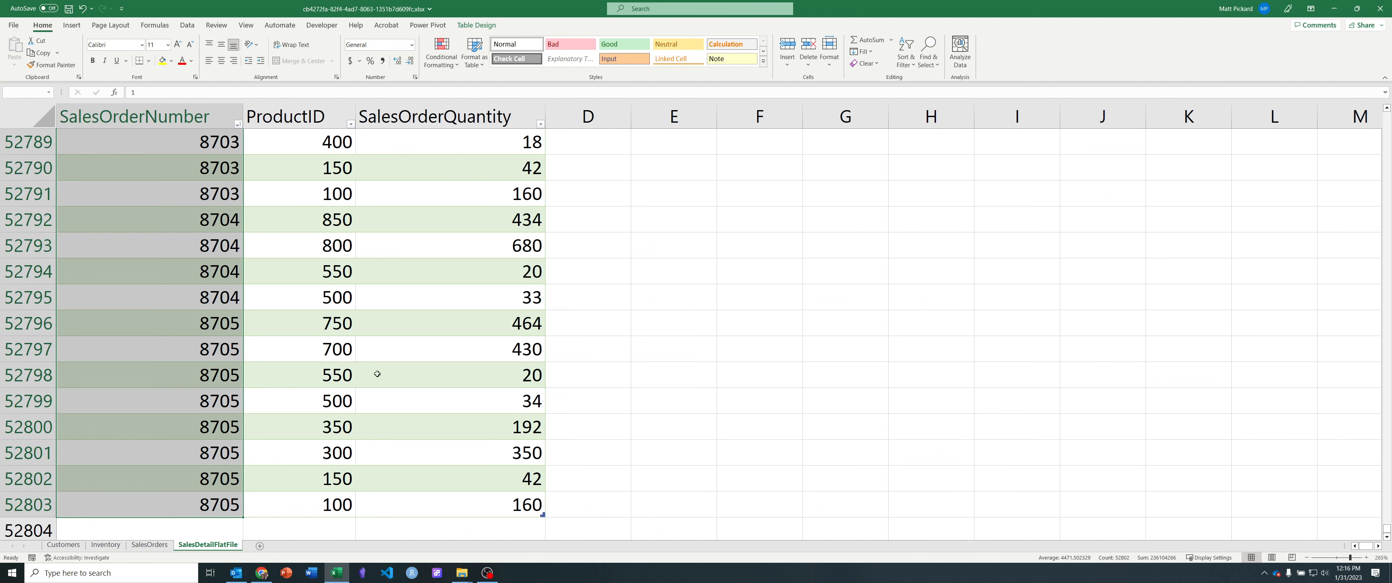
{"action": "left_click", "coordinate": [317, 323]}
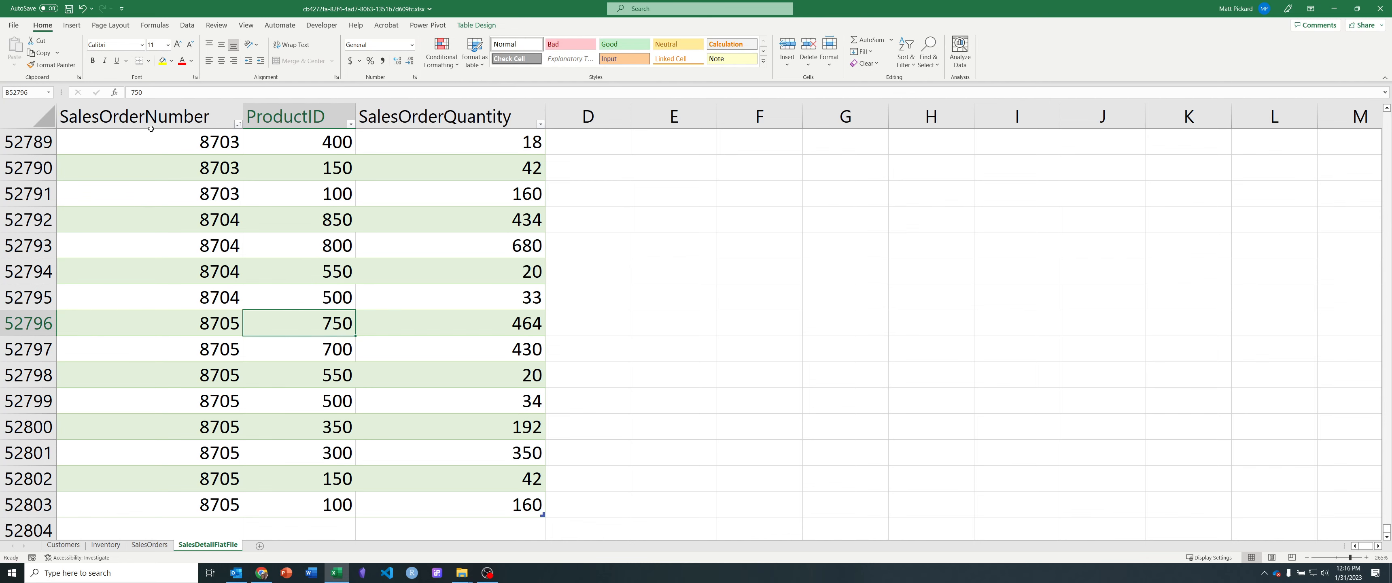
{"action": "left_click", "coordinate": [235, 212]}
{"action": "scroll", "coordinate": [162, 243], "scroll_direction": "up", "scroll_amount": 3}
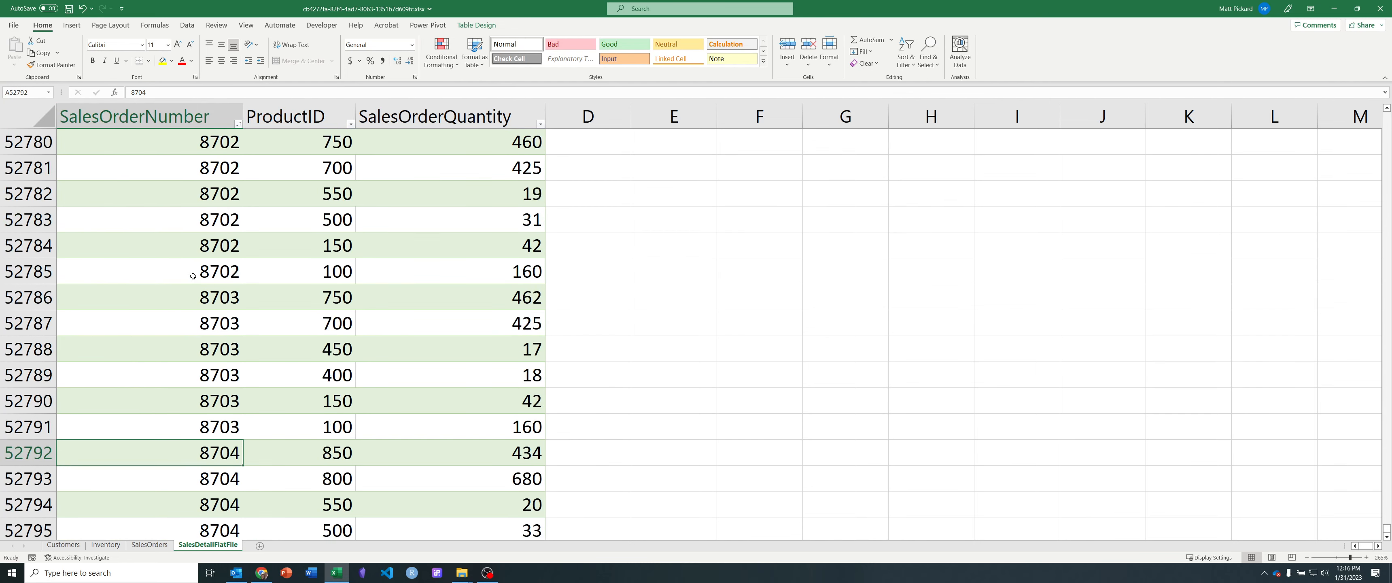
{"action": "scroll", "coordinate": [193, 276], "scroll_direction": "up", "scroll_amount": 20}
{"action": "left_click", "coordinate": [206, 240]}
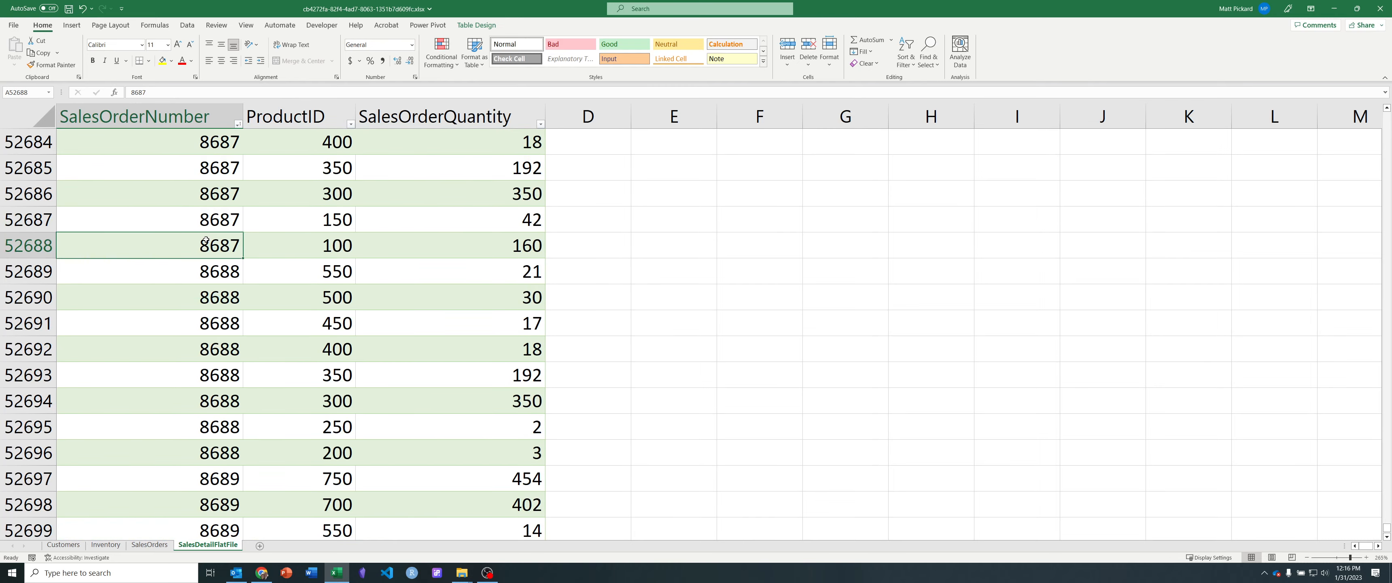
{"action": "key", "text": "ctrl+Home"}
{"action": "key", "text": "Down"}
{"action": "key", "text": "Down"}
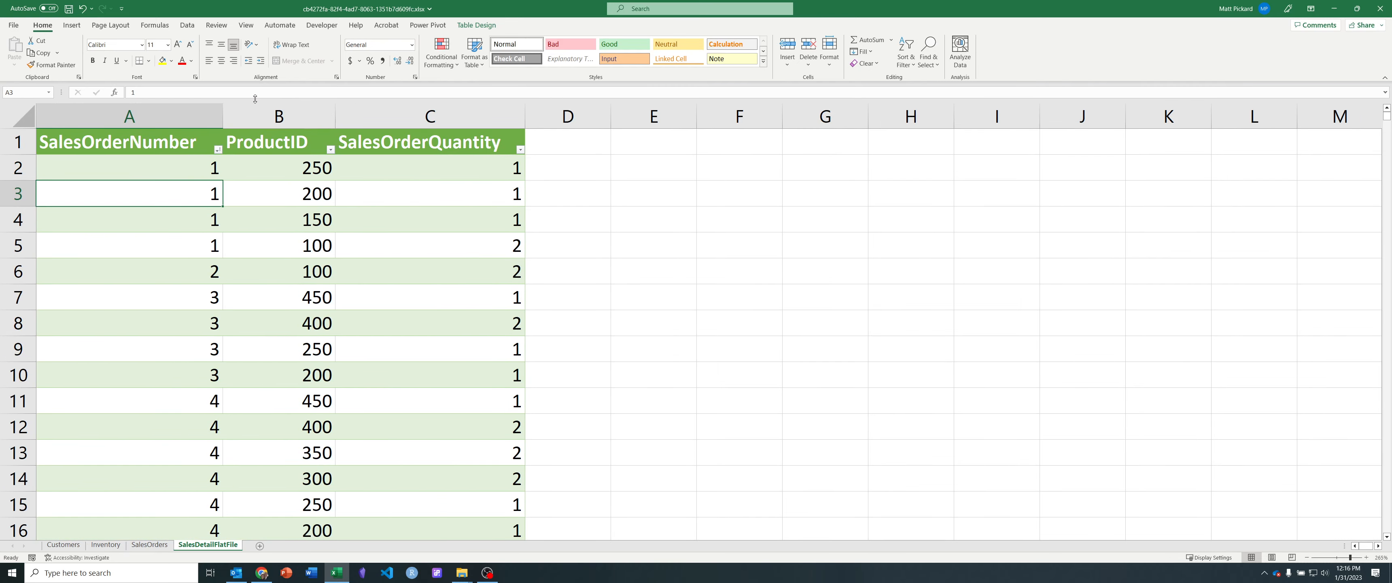
Step: Import data from an Excel workbook, choosing the .xlsx file in the Downloads folder as the source
{"action": "left_click", "coordinate": [186, 25]}
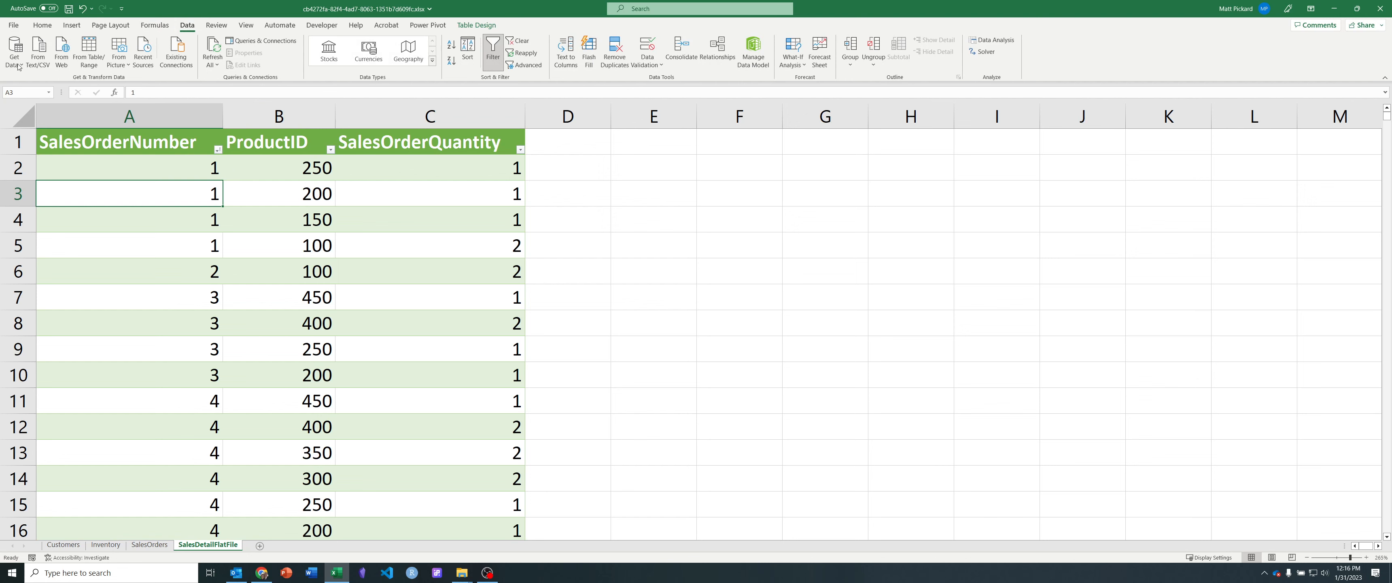
{"action": "left_click", "coordinate": [14, 53]}
{"action": "mouse_move", "coordinate": [76, 201]}
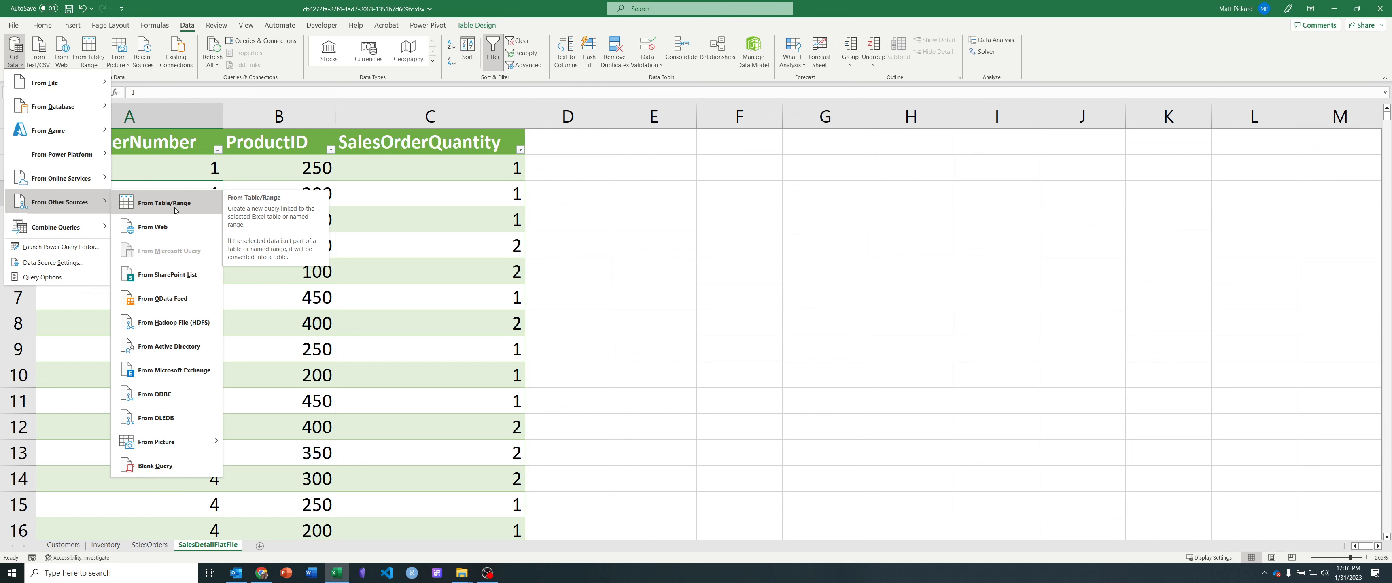
{"action": "mouse_move", "coordinate": [67, 86]}
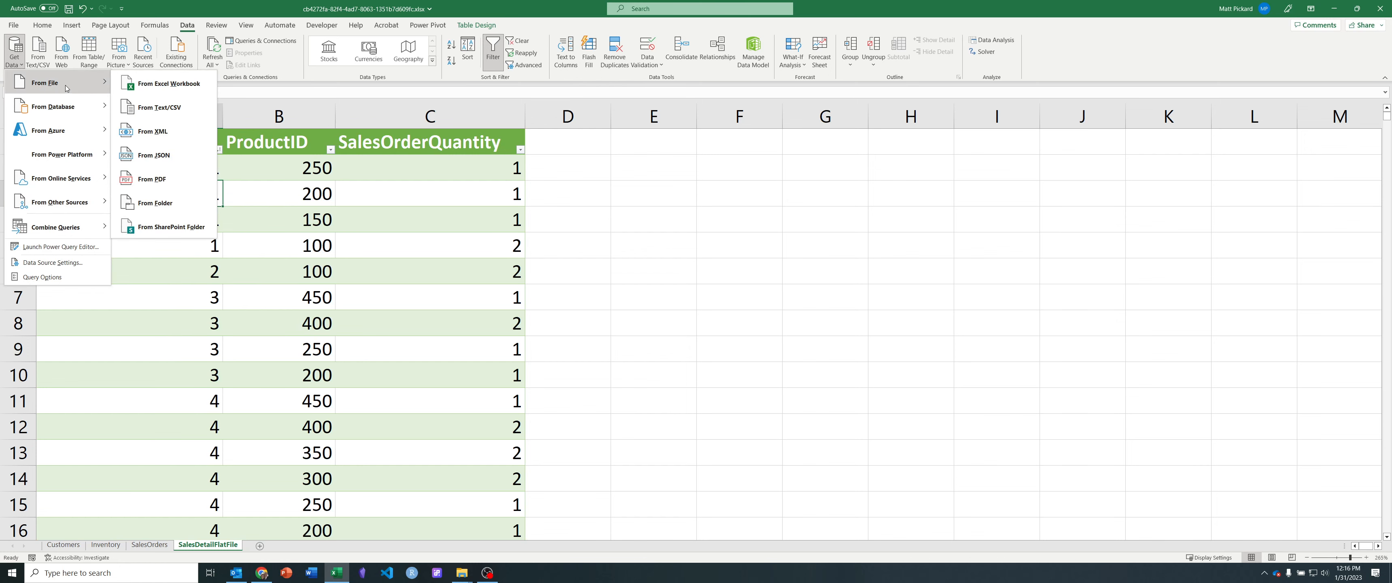
{"action": "left_click", "coordinate": [173, 87]}
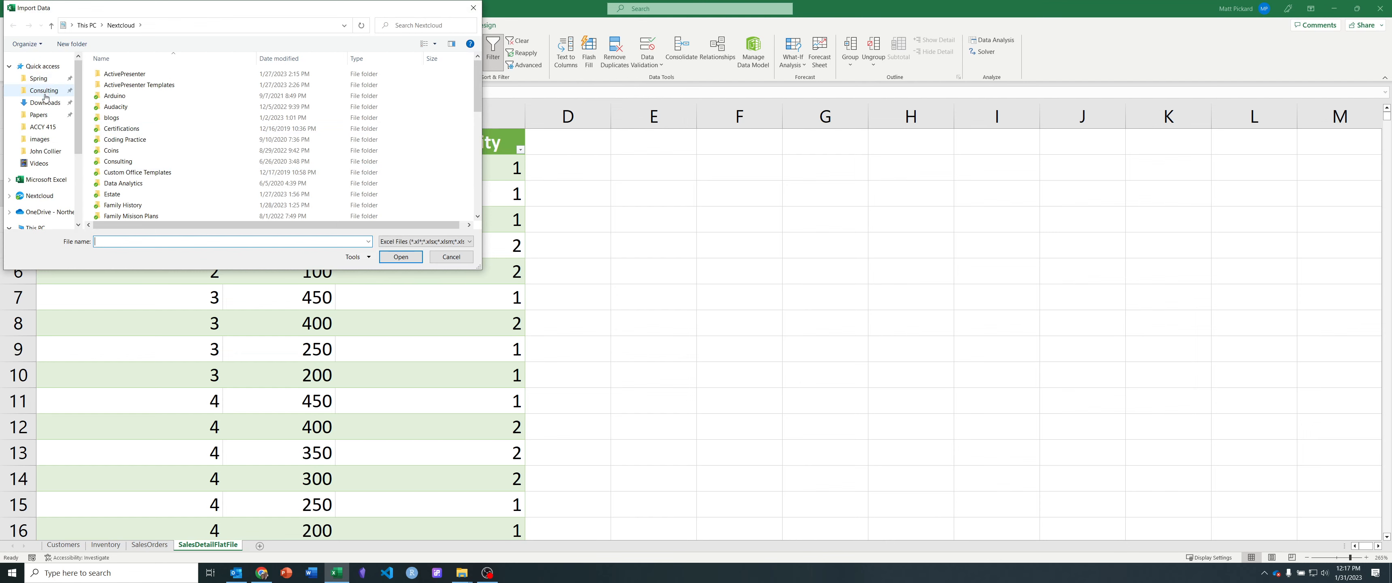
{"action": "left_click", "coordinate": [46, 102]}
{"action": "left_click", "coordinate": [149, 91]}
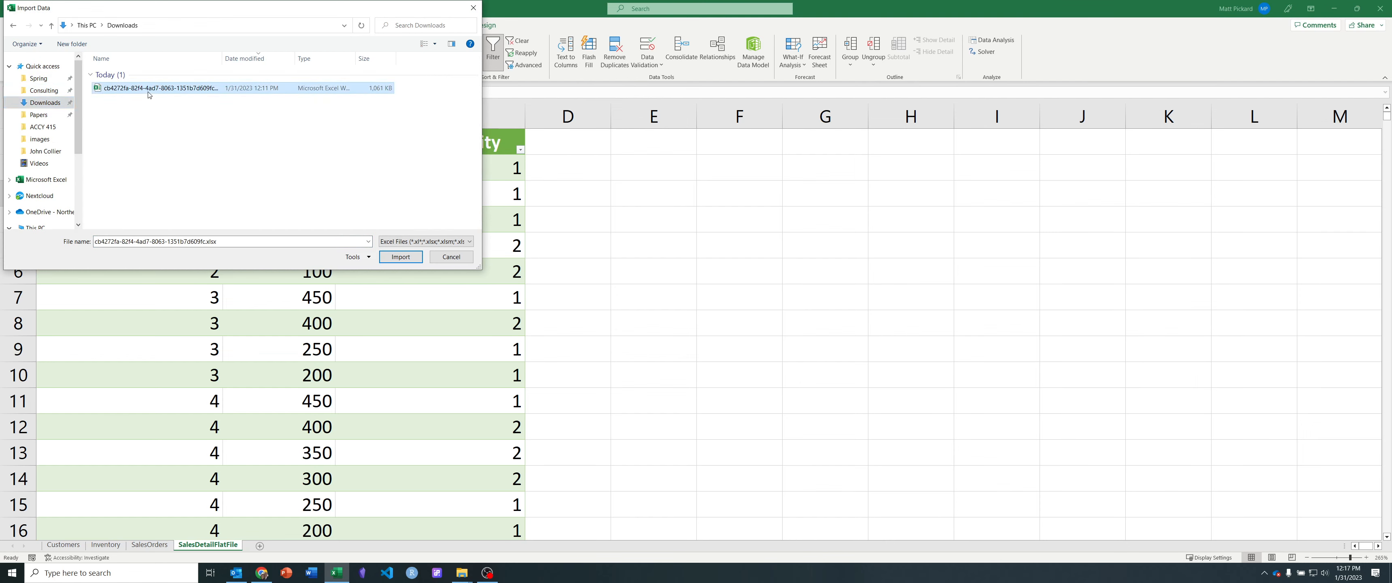
{"action": "double_click", "coordinate": [150, 94]}
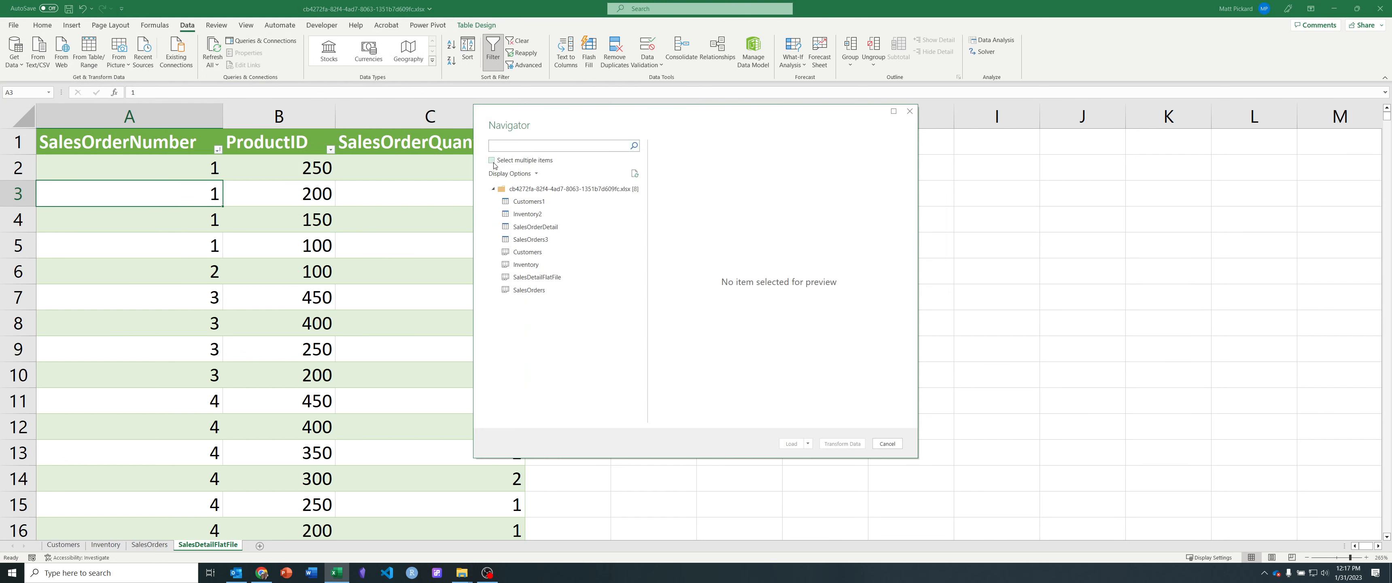
Step: Select the Customers, Inventory, SalesDetailFlatFile and SalesOrders sheets together and open them for transformation in Power Query Editor
{"action": "left_click", "coordinate": [492, 160]}
{"action": "left_click", "coordinate": [514, 252]}
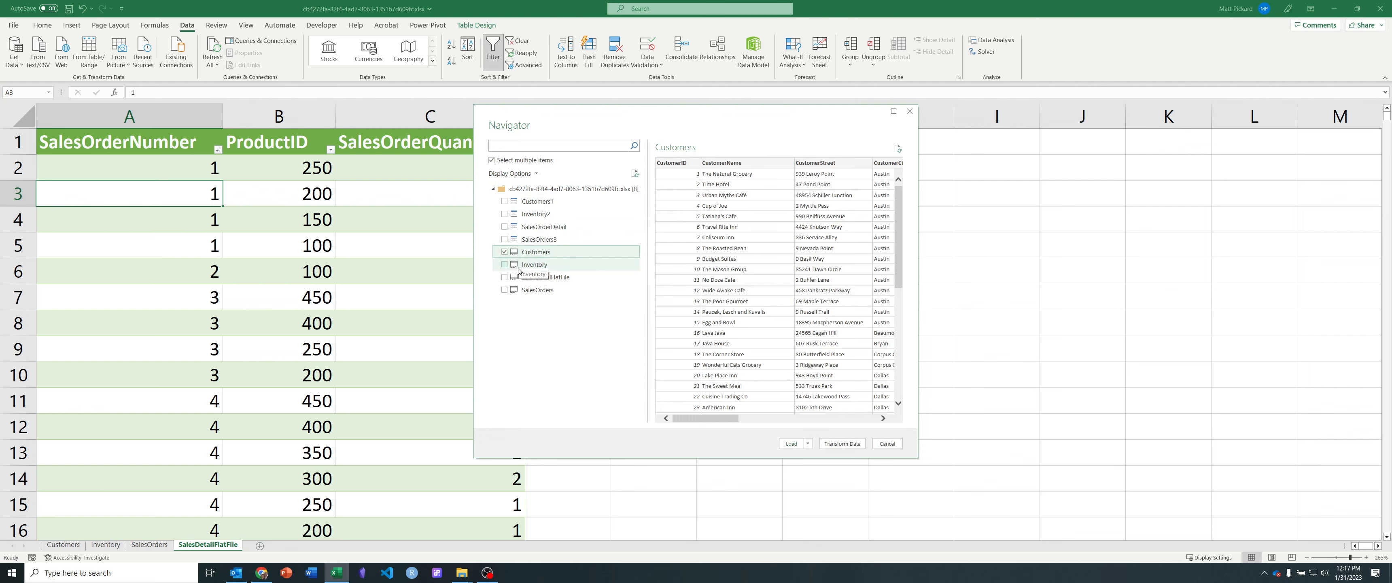
{"action": "left_click", "coordinate": [505, 264]}
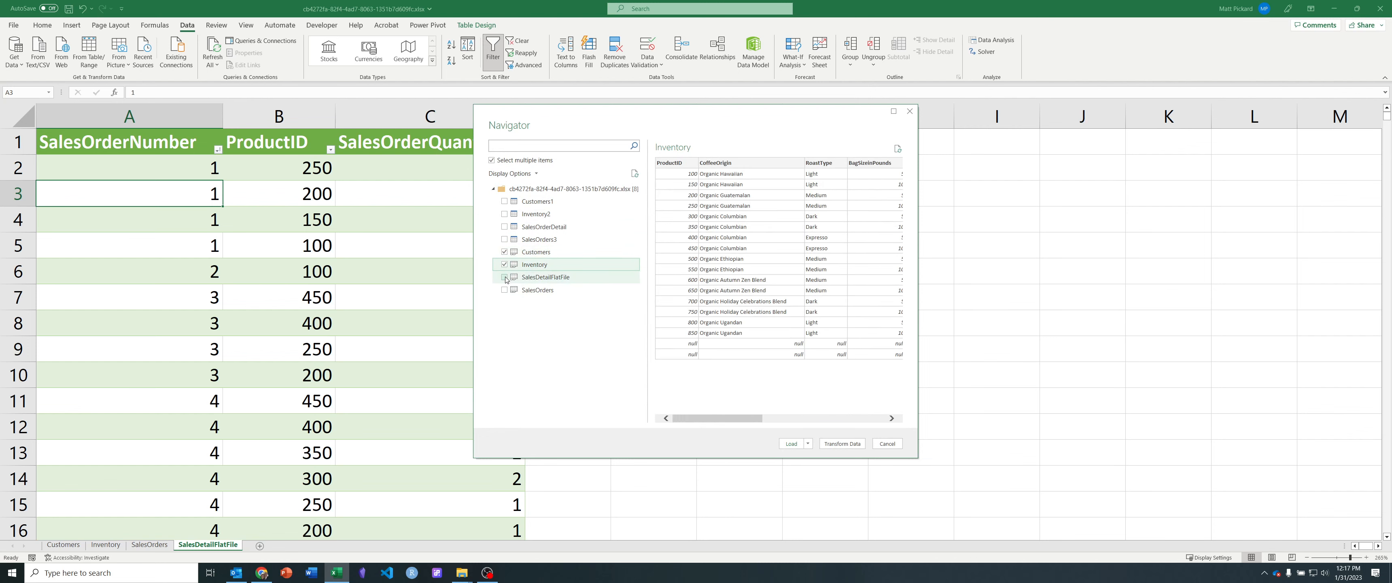
{"action": "left_click", "coordinate": [505, 277]}
{"action": "left_click", "coordinate": [504, 289]}
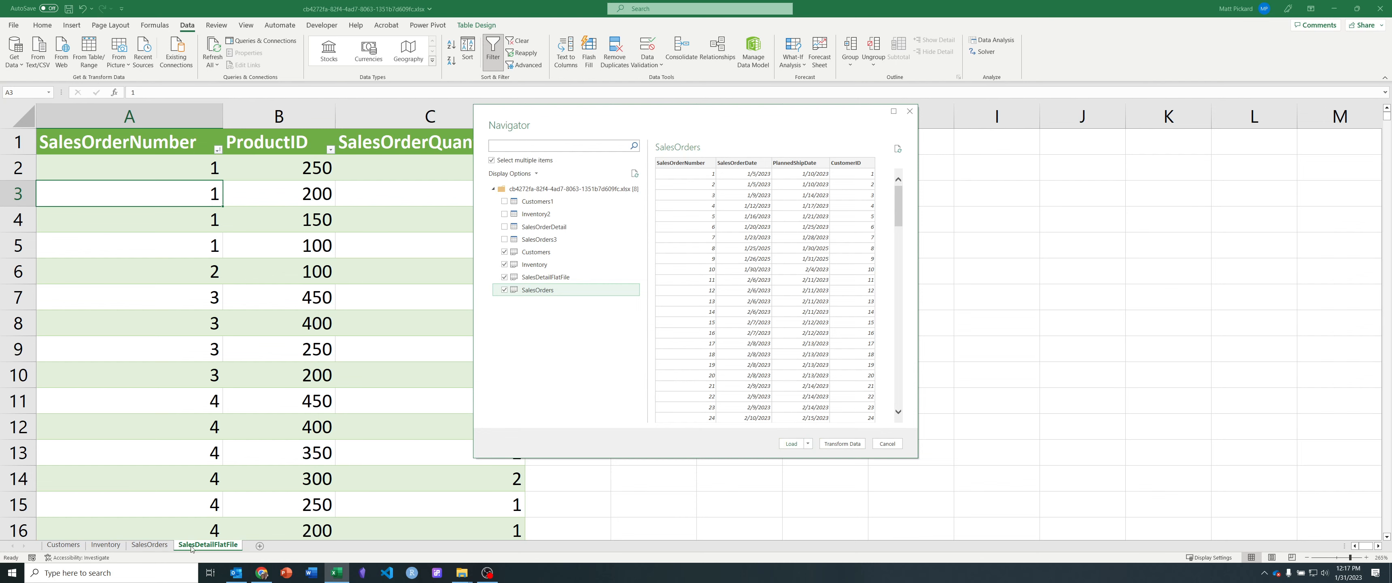
{"action": "left_click", "coordinate": [843, 443]}
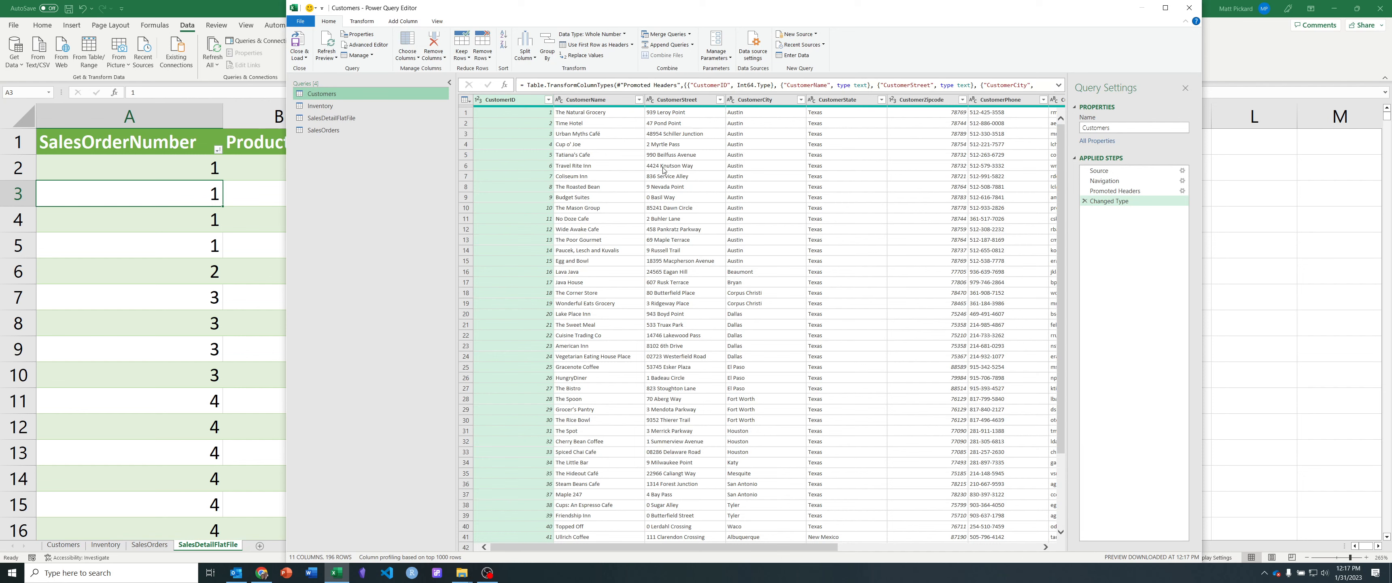
Step: Review the Inventory, SalesDetailFlatFile and SalesOrders queries and compare the columns the two sales queries share
{"action": "left_click", "coordinate": [331, 107]}
{"action": "left_click", "coordinate": [337, 117]}
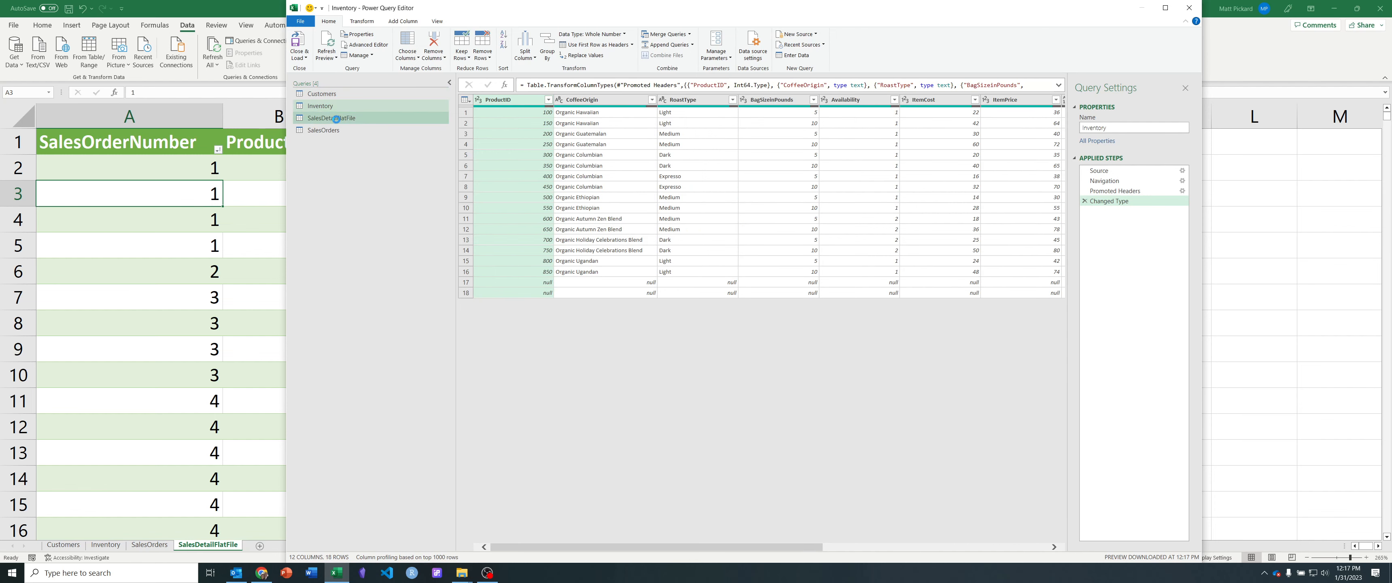
{"action": "left_click", "coordinate": [336, 130]}
{"action": "left_click", "coordinate": [340, 120]}
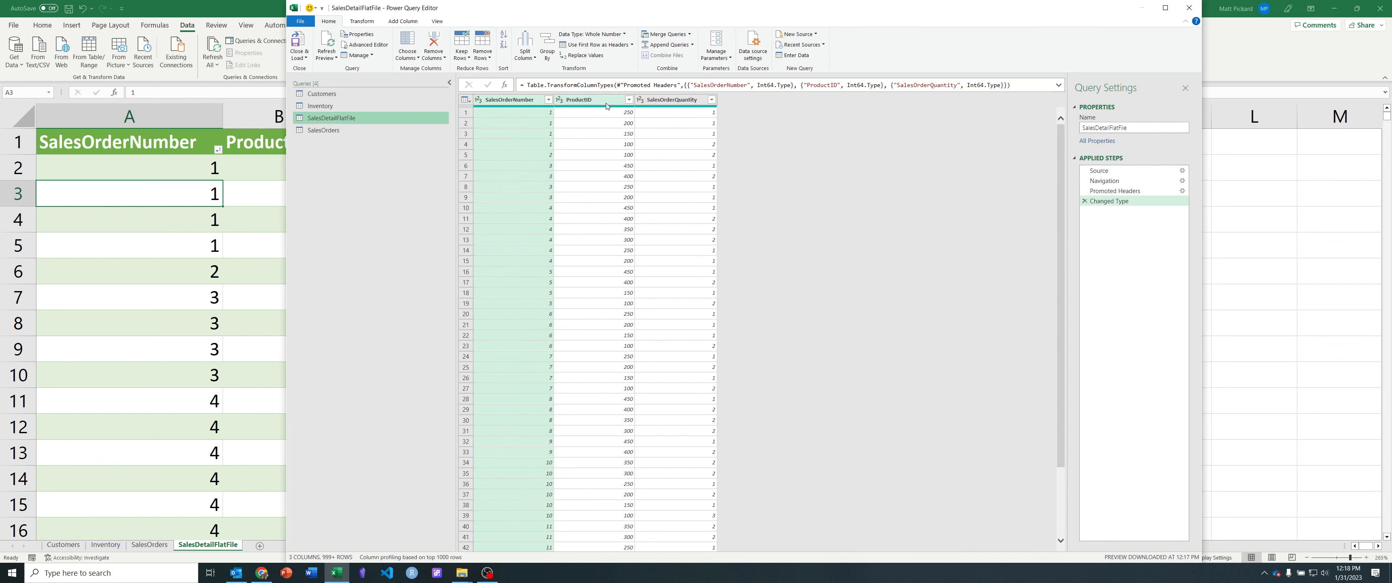
{"action": "left_click", "coordinate": [323, 131]}
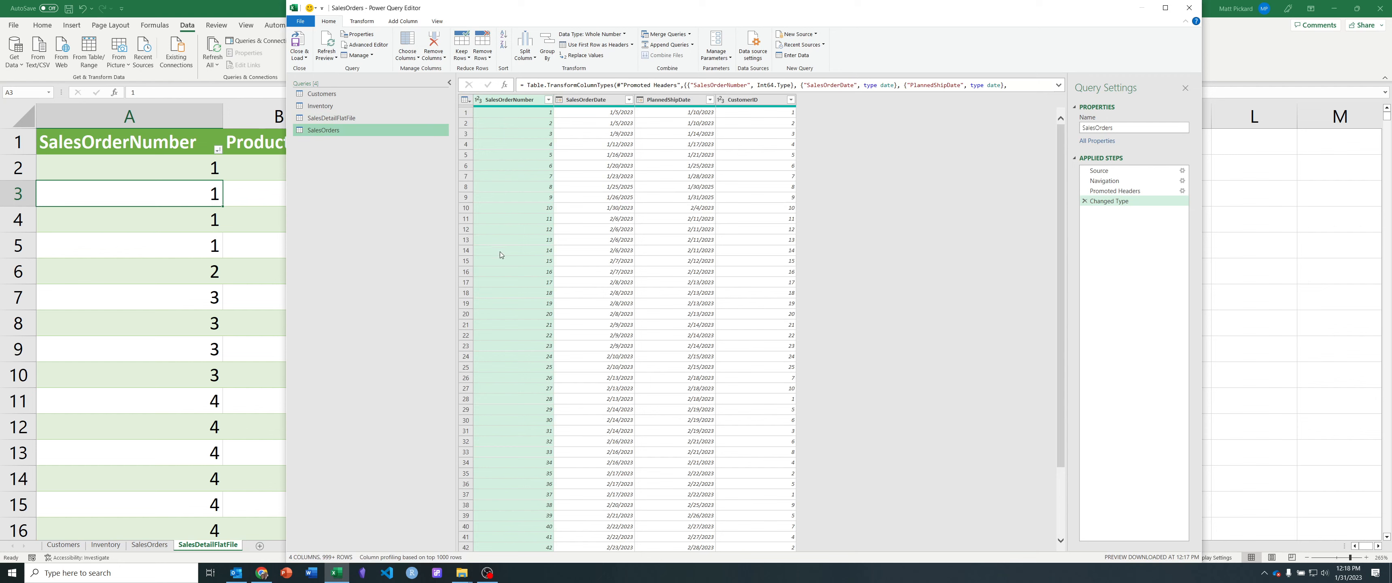
{"action": "left_click", "coordinate": [379, 118]}
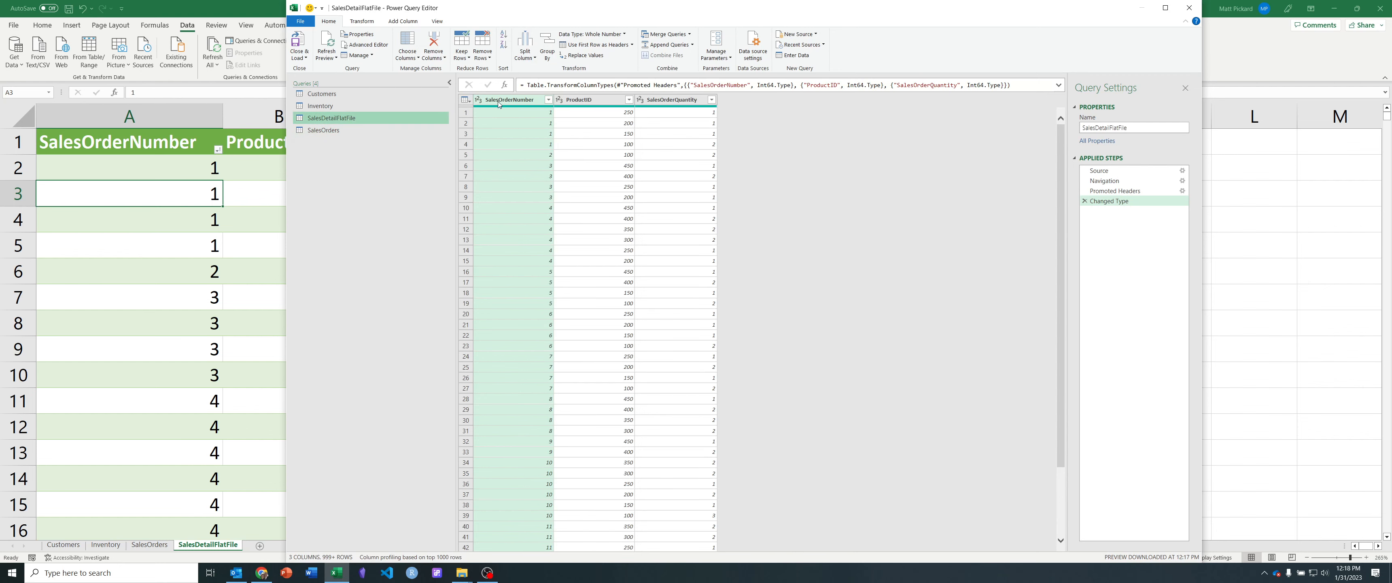
{"action": "left_click", "coordinate": [348, 132]}
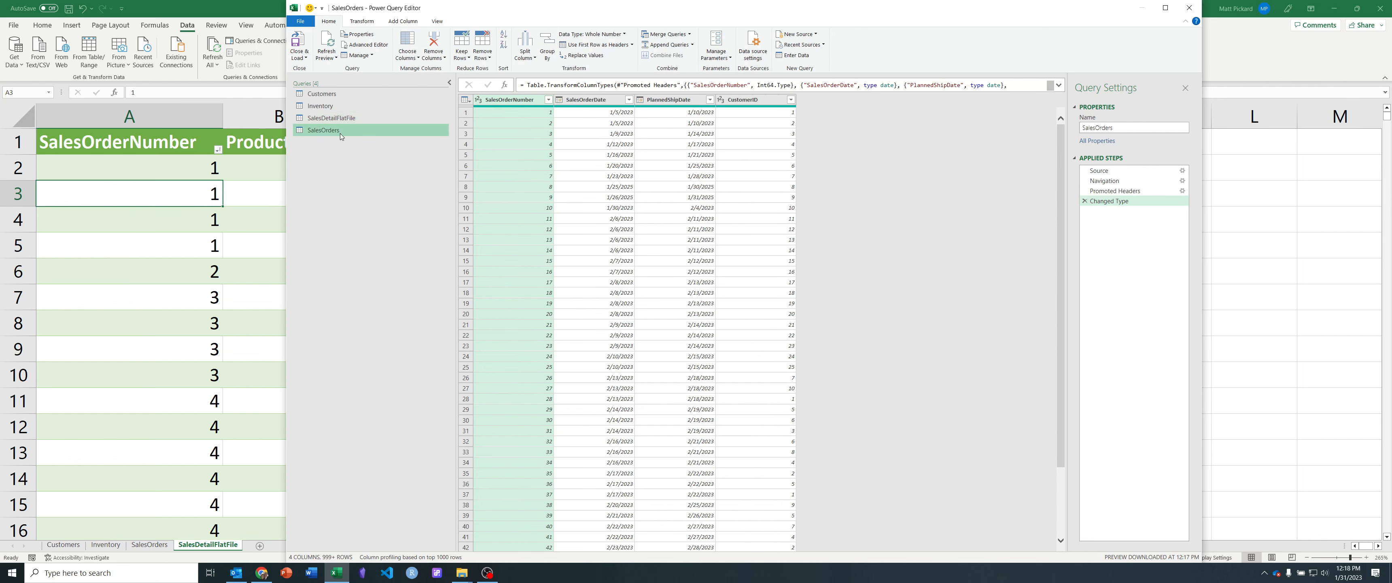
Step: Merge SalesDetailFlatFile with SalesOrders as a new query, matching on SalesOrderNumber with a Left Outer join
{"action": "left_click", "coordinate": [342, 118]}
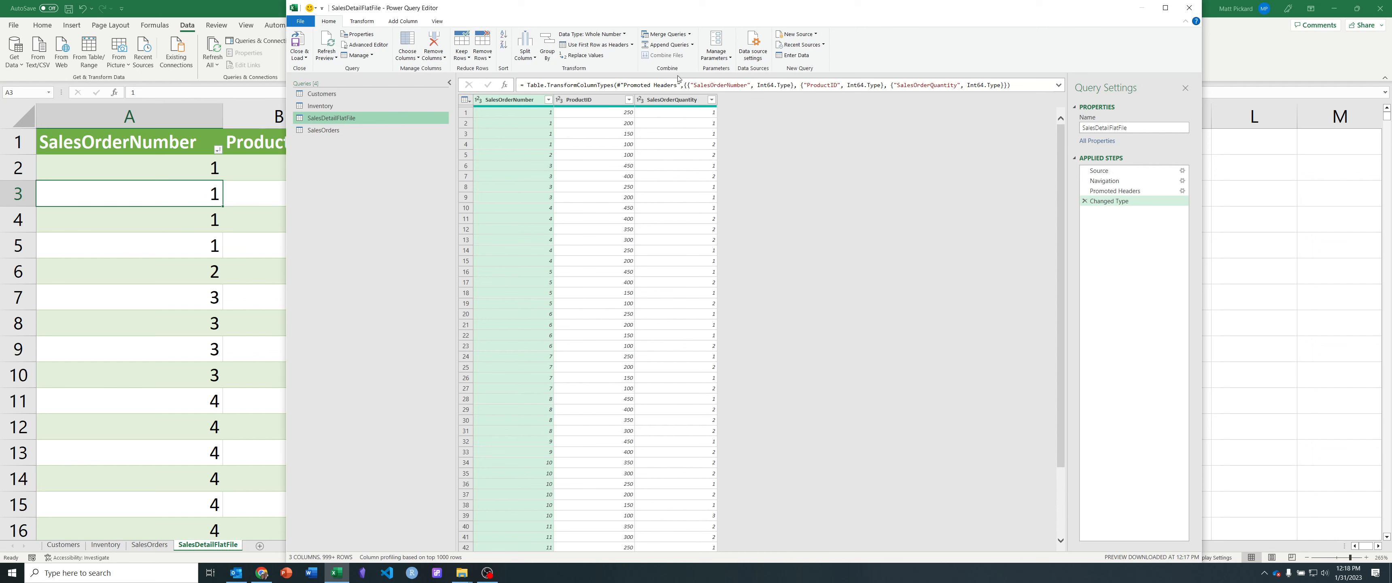
{"action": "left_click", "coordinate": [689, 34]}
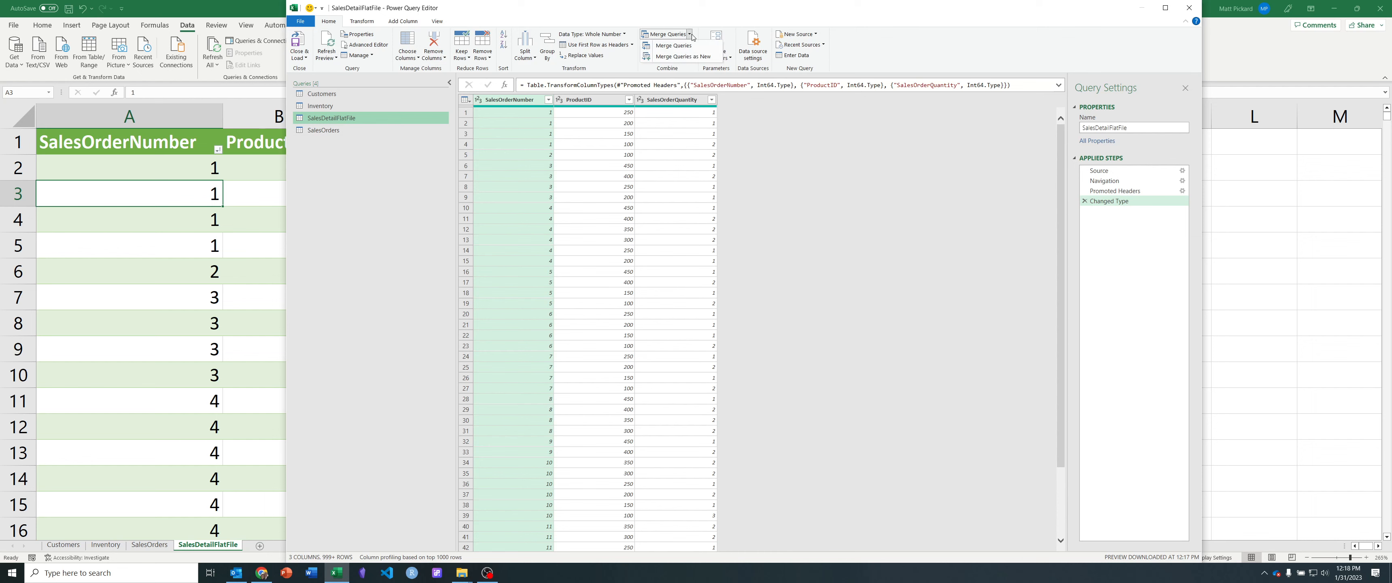
{"action": "left_click", "coordinate": [694, 59]}
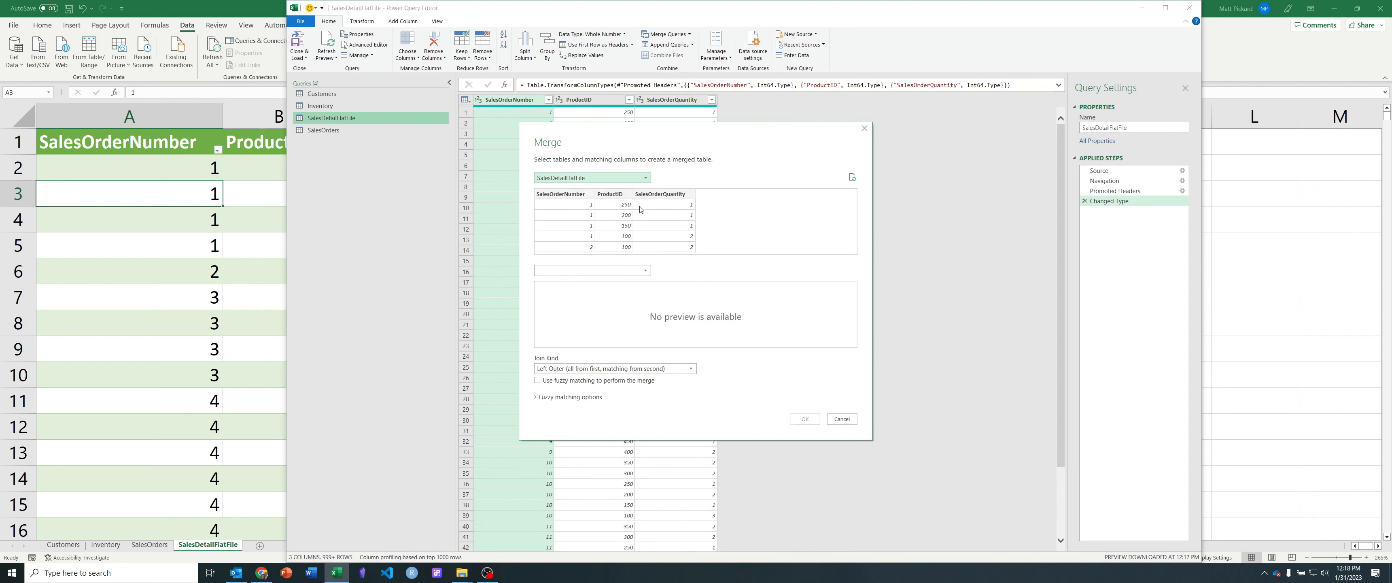
{"action": "left_click", "coordinate": [600, 270]}
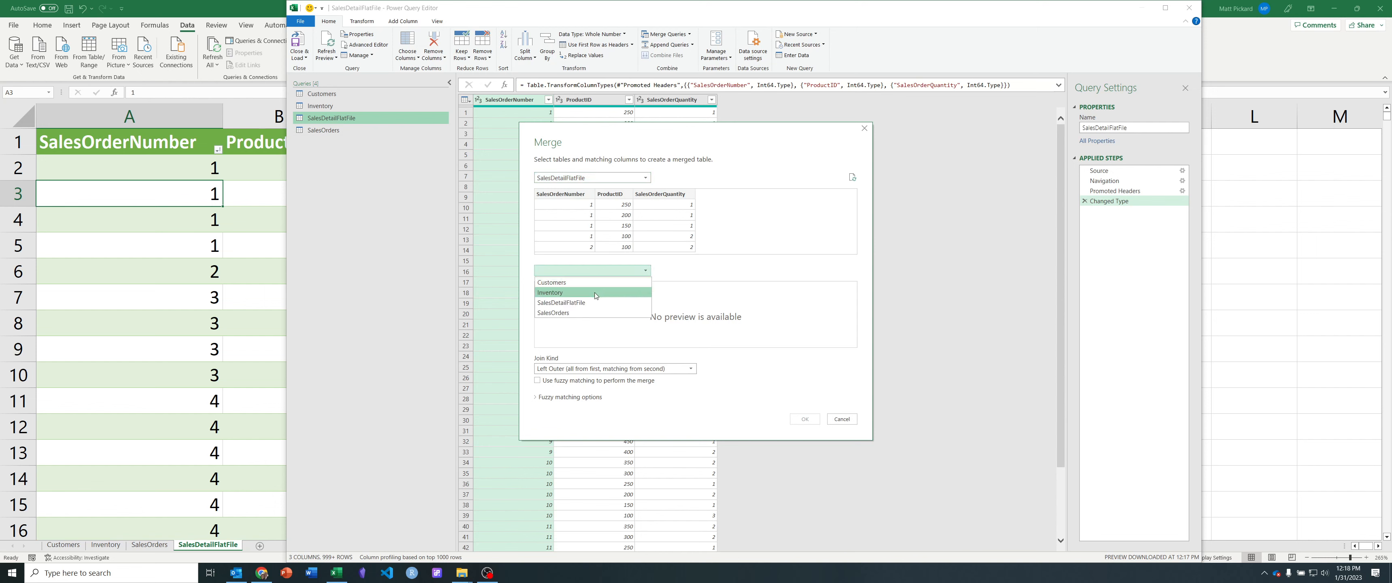
{"action": "left_click", "coordinate": [581, 312]}
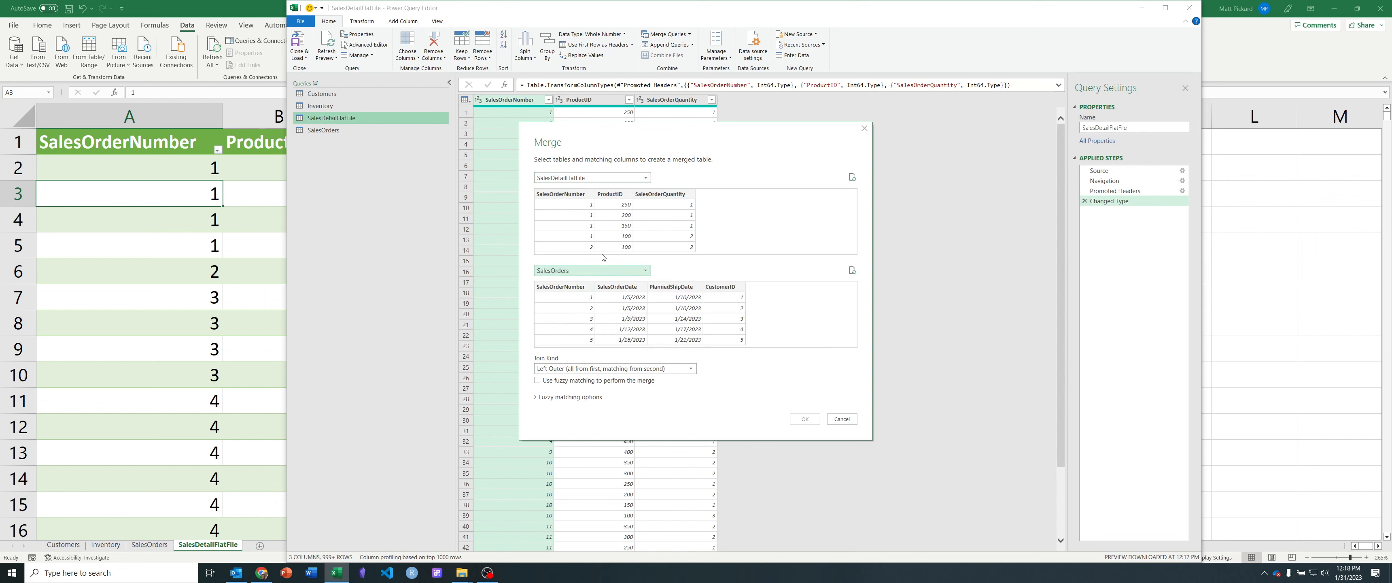
{"action": "left_click", "coordinate": [566, 195]}
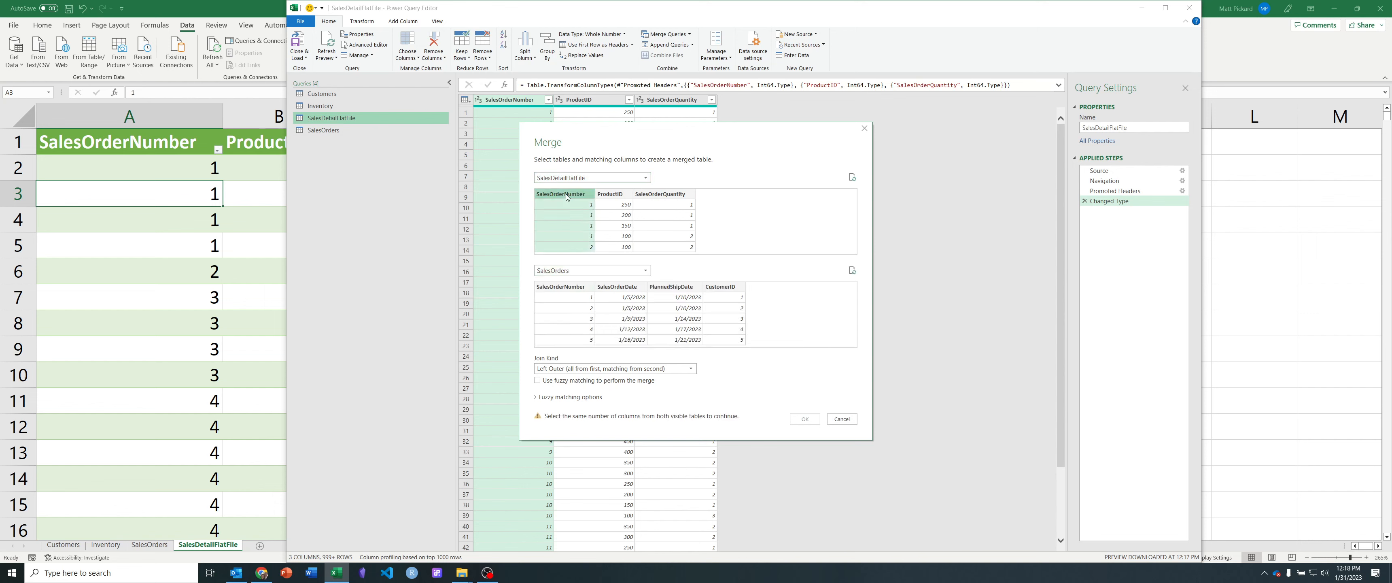
{"action": "left_click", "coordinate": [568, 288]}
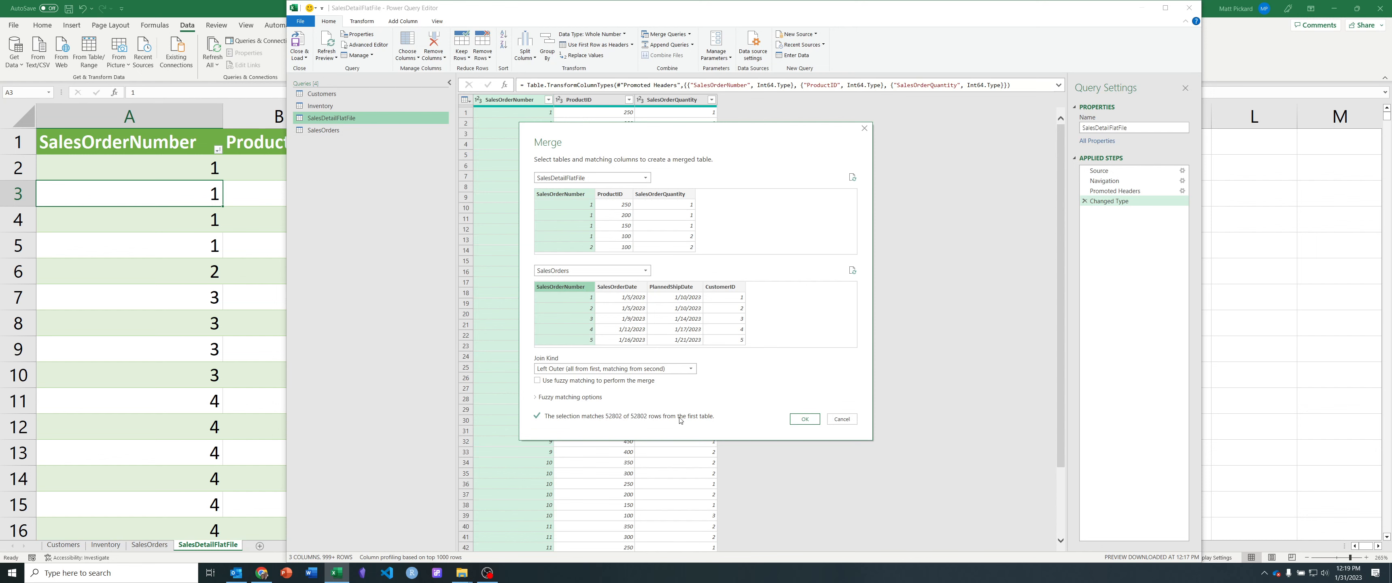
{"action": "left_click", "coordinate": [803, 420]}
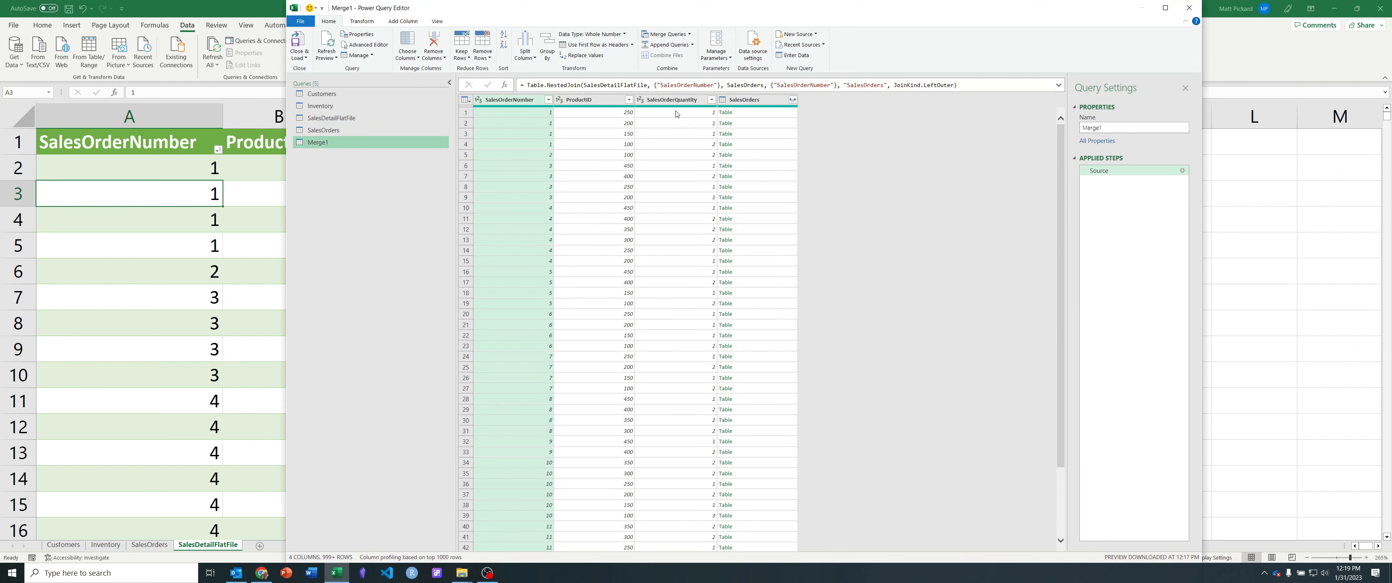
Step: Expand the merged query's SalesOrders column into SalesOrderDate, PlannedShipDate and CustomerID, excluding SalesOrderNumber and keeping the original name as prefix
{"action": "left_click", "coordinate": [663, 100]}
{"action": "left_click", "coordinate": [617, 100]}
{"action": "left_click", "coordinate": [513, 100]}
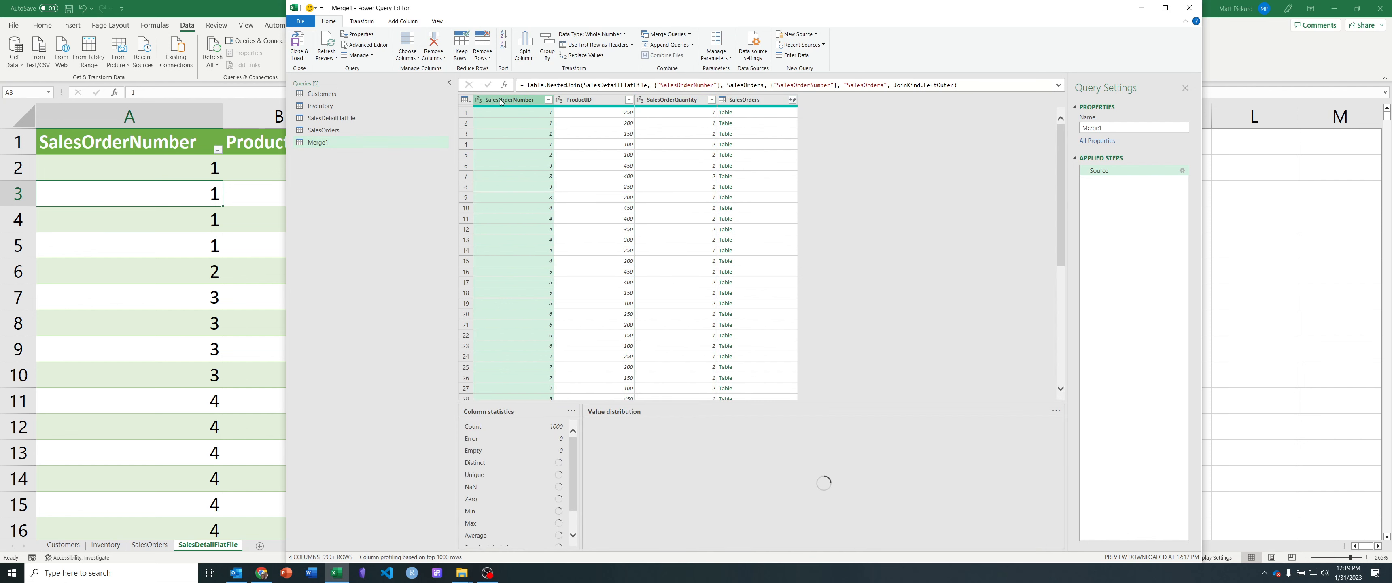
{"action": "left_click", "coordinate": [670, 100]}
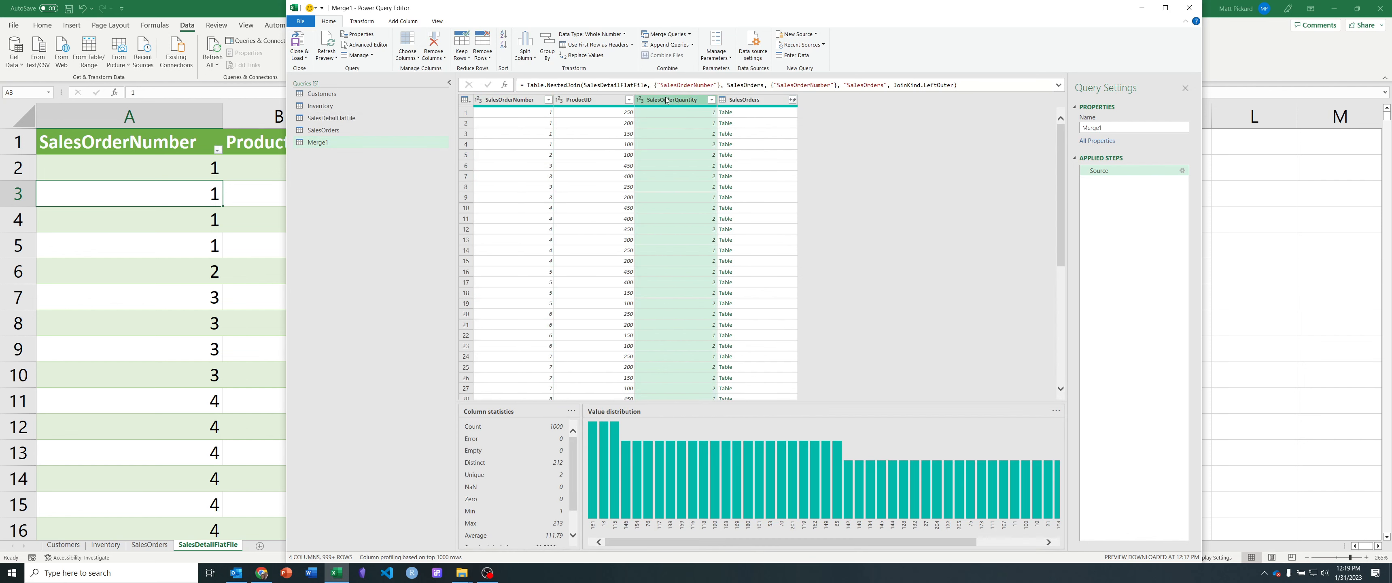
{"action": "left_click", "coordinate": [755, 101]}
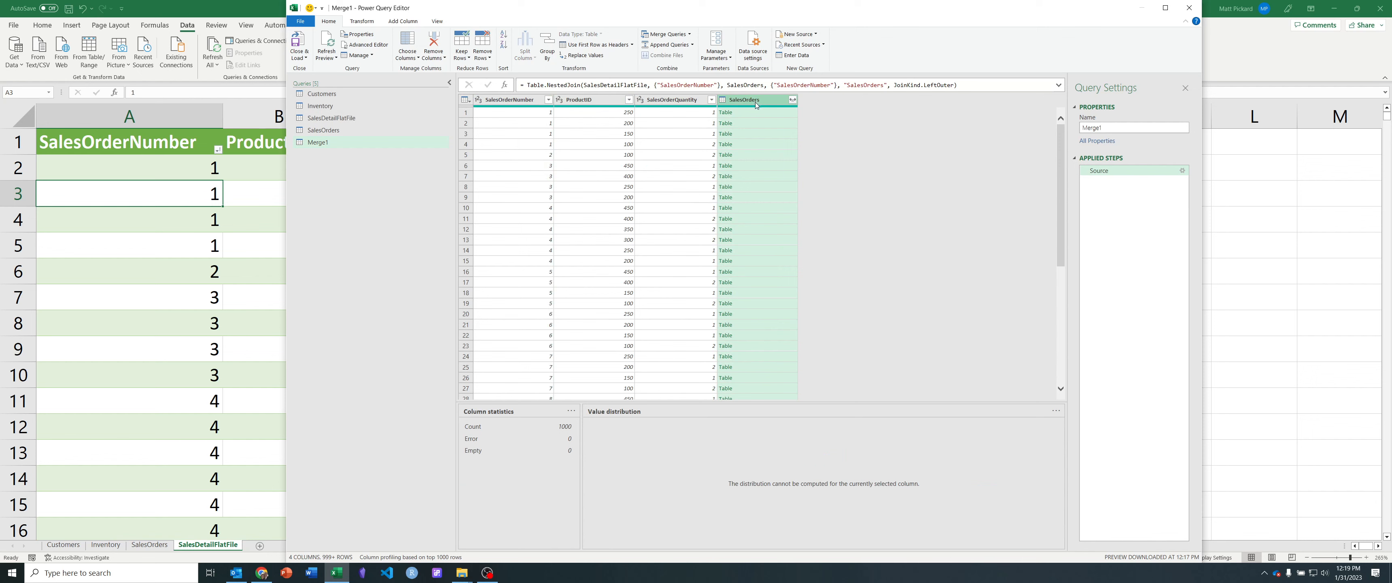
{"action": "left_click", "coordinate": [793, 100]}
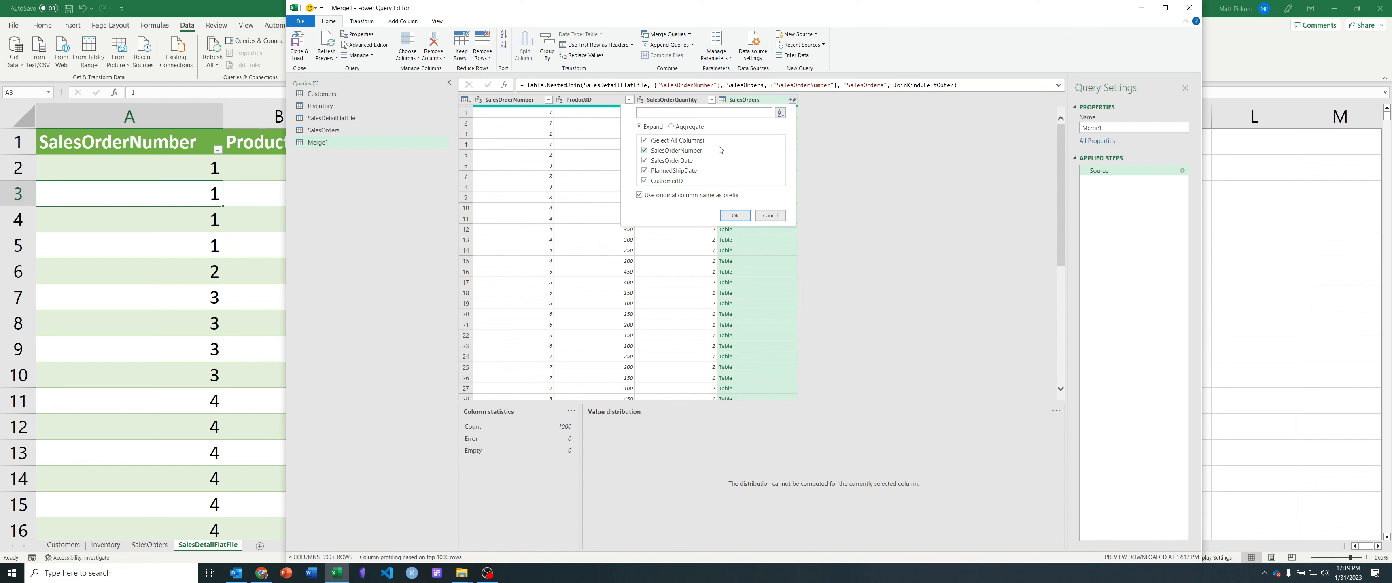
{"action": "left_click", "coordinate": [645, 152]}
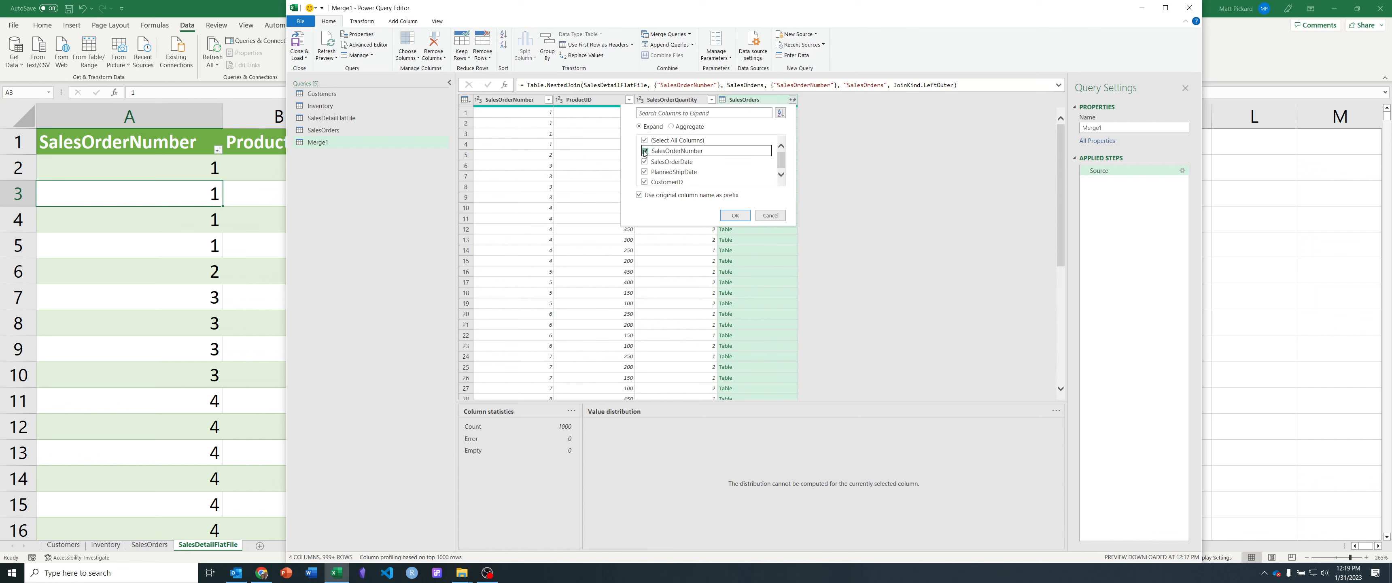
{"action": "left_click", "coordinate": [740, 217]}
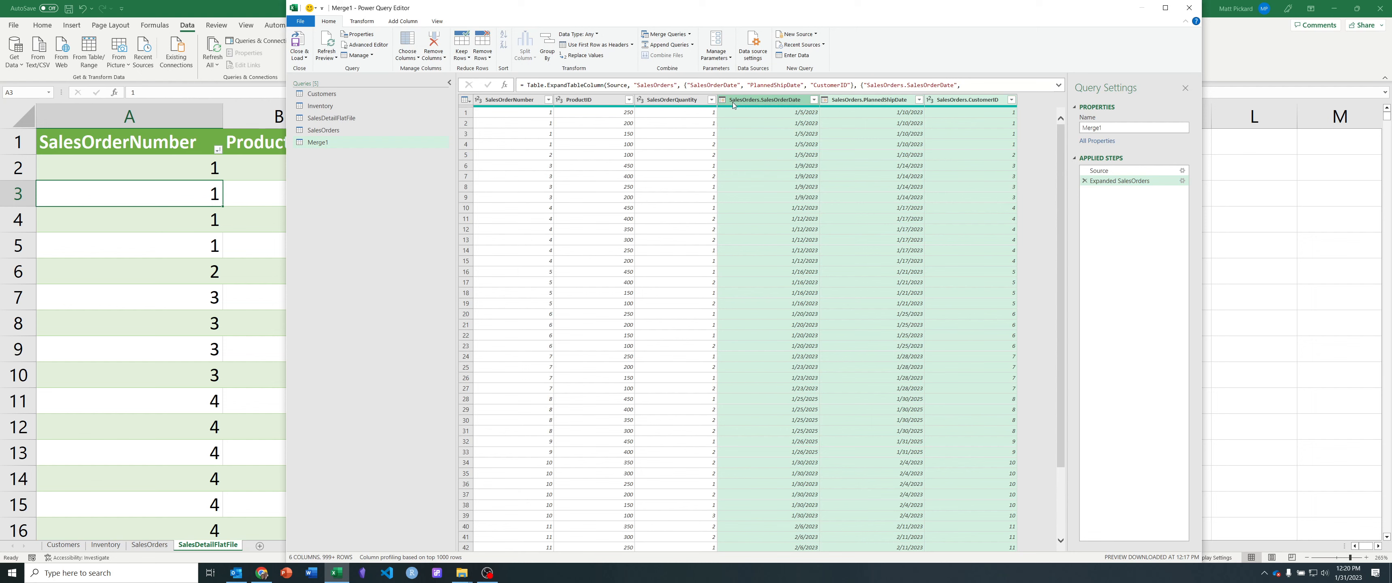
Step: Rename the Merge1 query as Orders_LineItems
{"action": "double_click", "coordinate": [320, 142]}
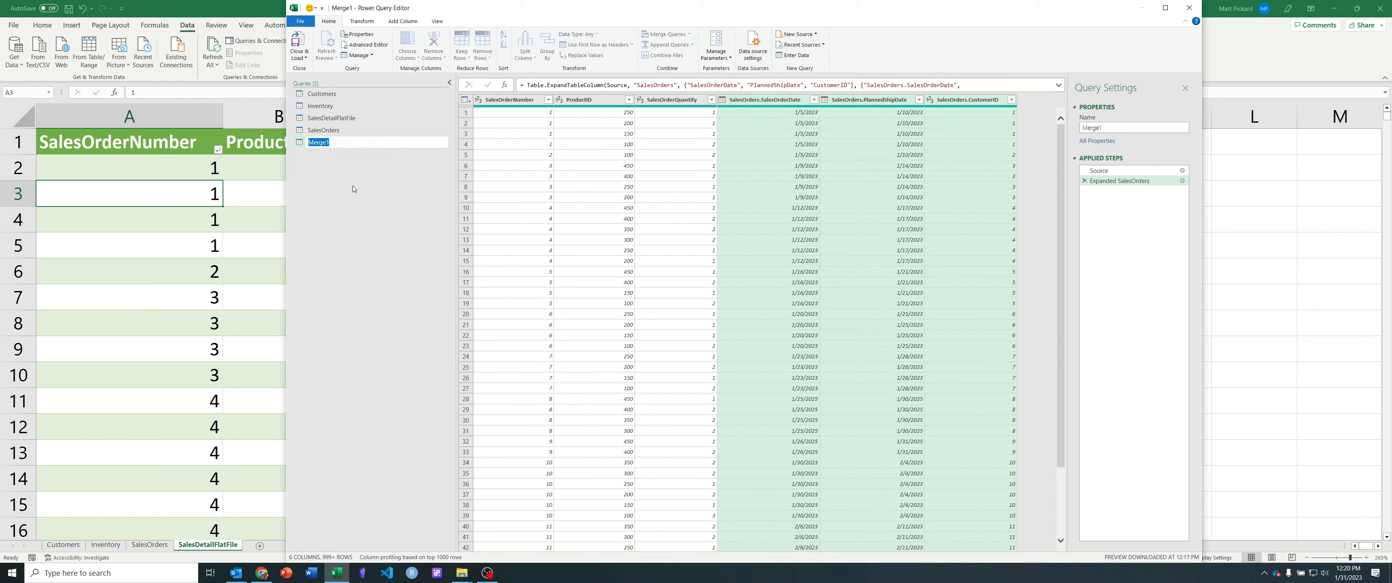
{"action": "type", "text": "Orders_LineItems"}
{"action": "key", "text": "Return"}
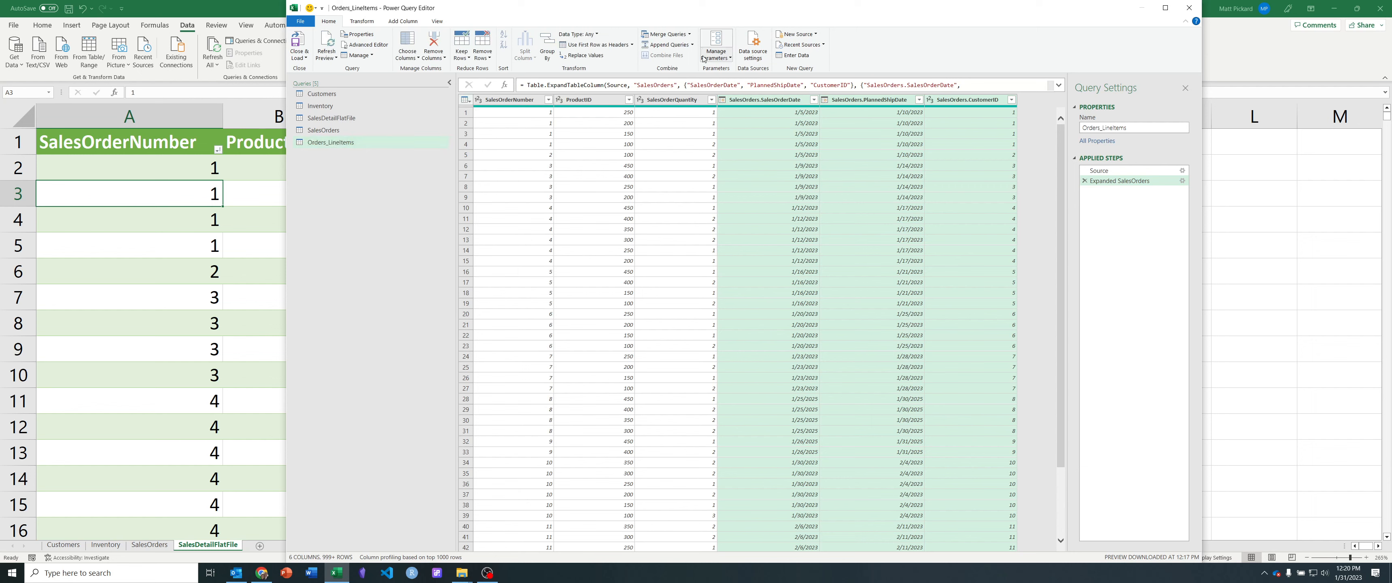
Step: Merge Orders_LineItems with Inventory as a new query, matching on ProductID with a Left Outer join
{"action": "left_click", "coordinate": [690, 34]}
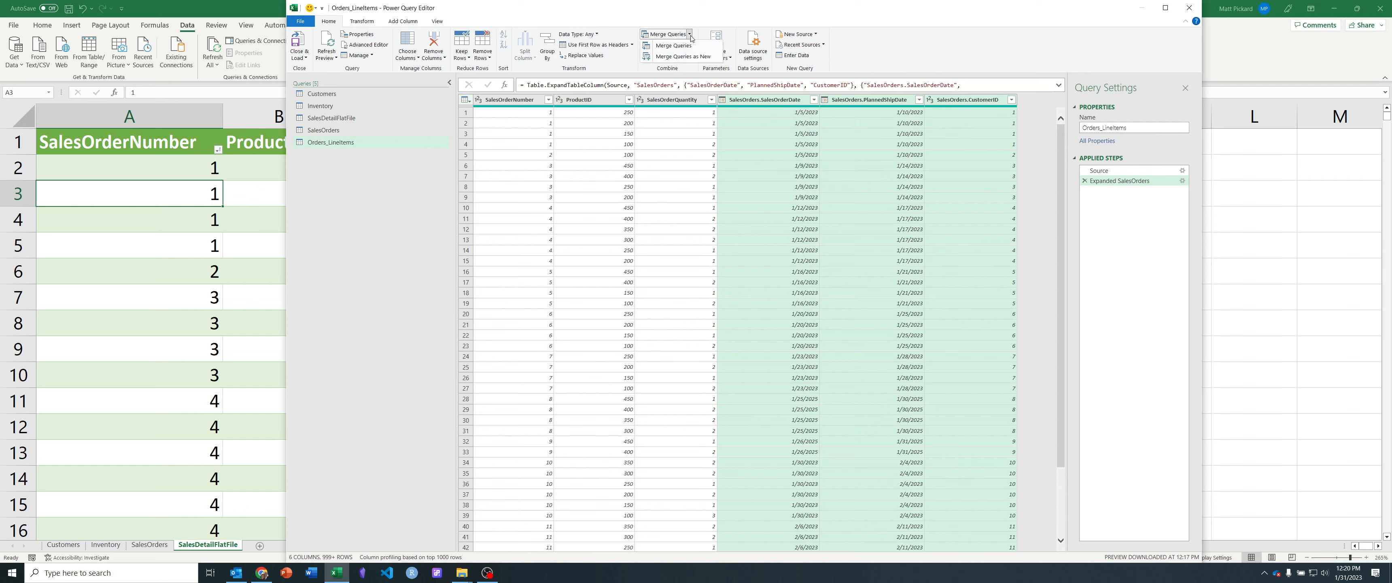
{"action": "left_click", "coordinate": [697, 56]}
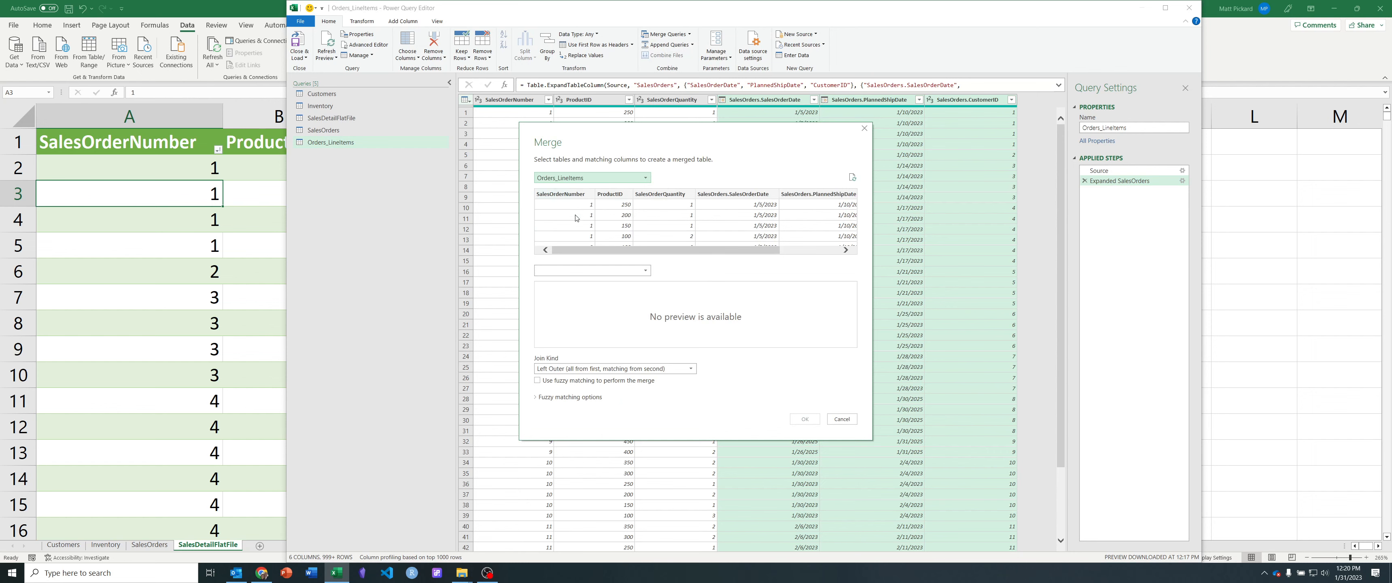
{"action": "left_click", "coordinate": [583, 270]}
{"action": "left_click", "coordinate": [577, 296]}
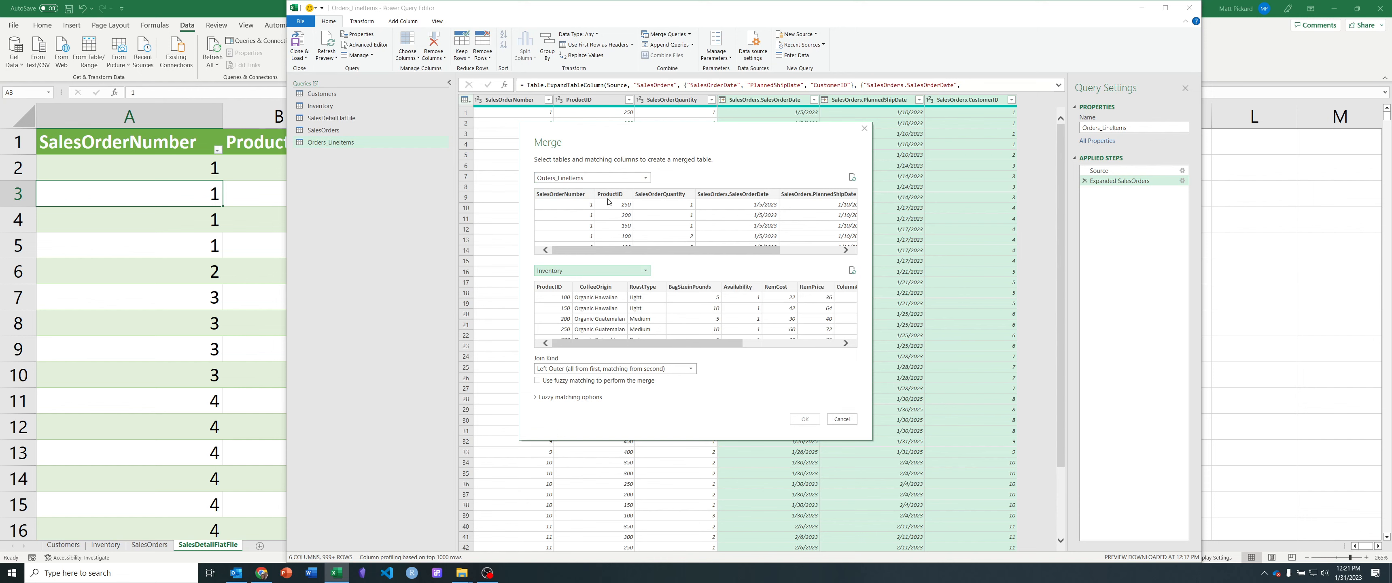
{"action": "left_click", "coordinate": [611, 195]}
{"action": "left_click", "coordinate": [556, 290]}
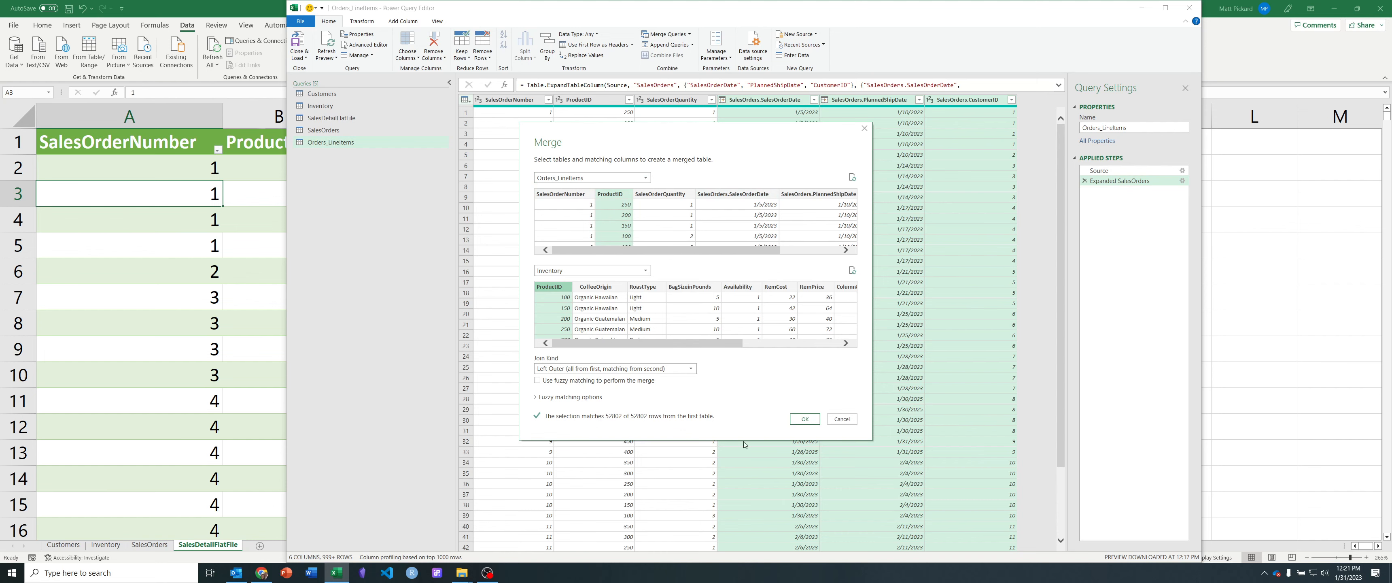
{"action": "left_click", "coordinate": [805, 419]}
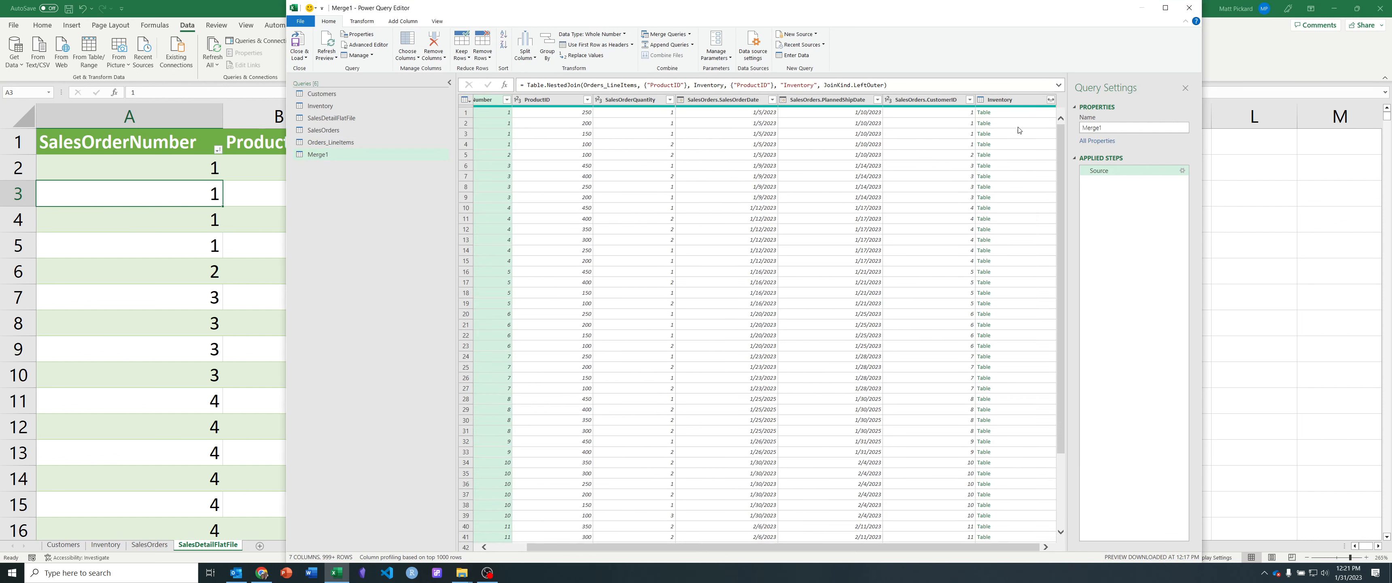
Step: Expand the merged query's Inventory column into all its fields except ProductID, keeping the original column name as prefix
{"action": "left_click", "coordinate": [1011, 103]}
{"action": "left_click", "coordinate": [1051, 100]}
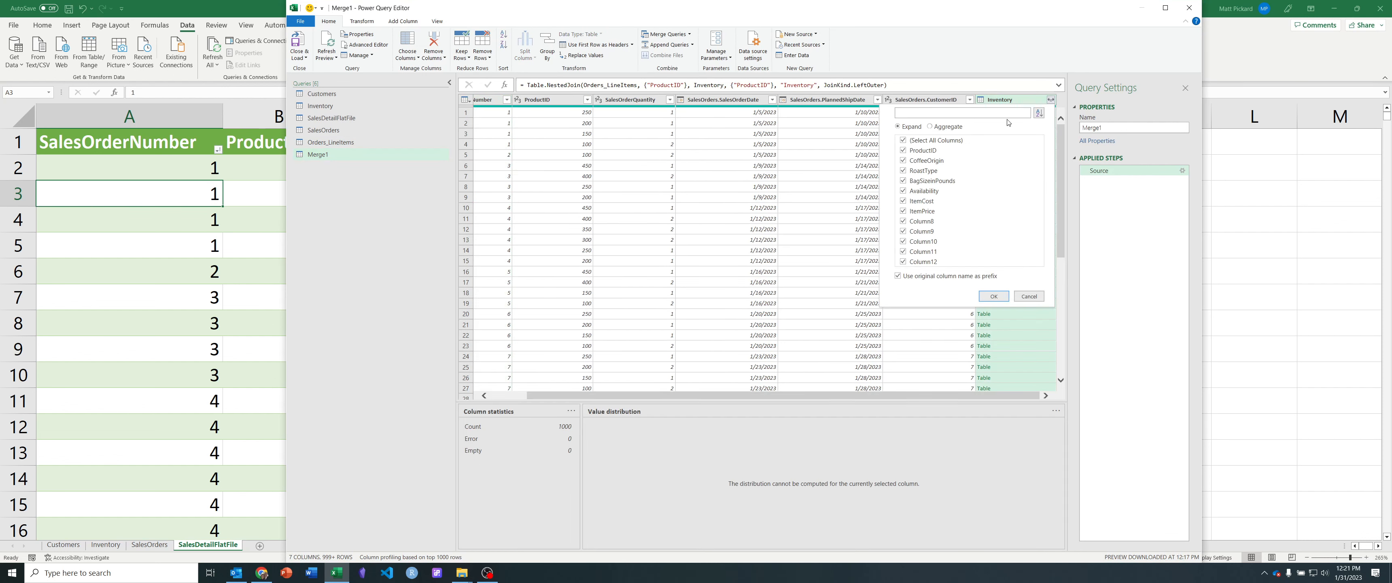
{"action": "left_click", "coordinate": [910, 151]}
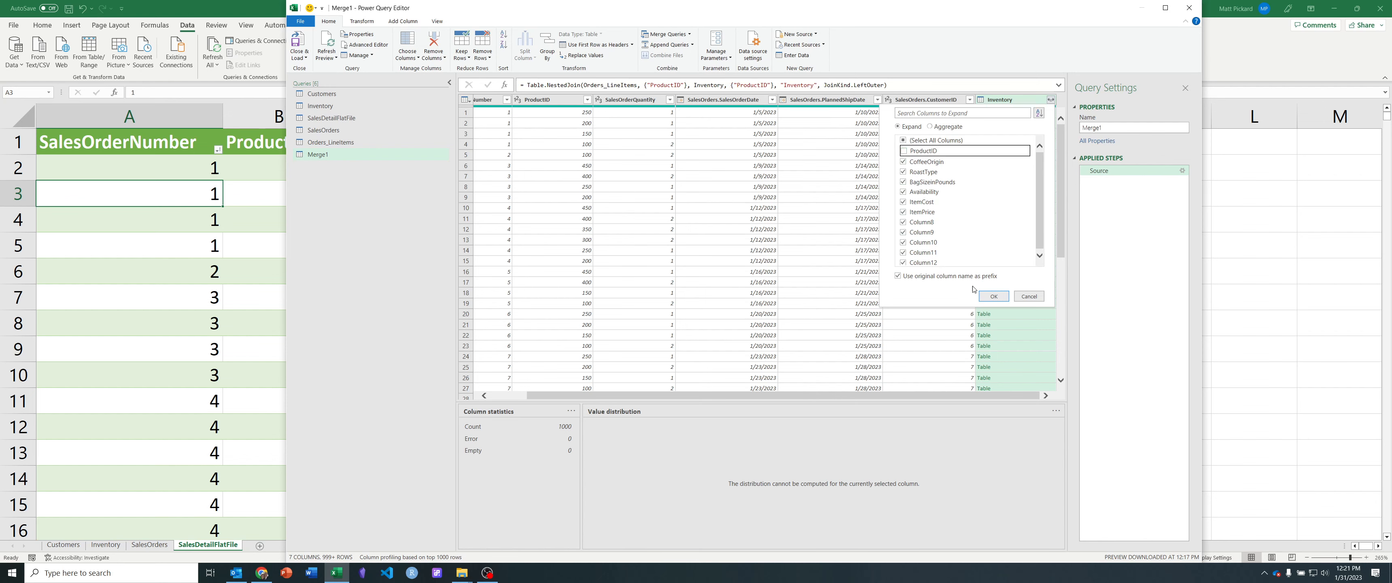
{"action": "left_click", "coordinate": [994, 297]}
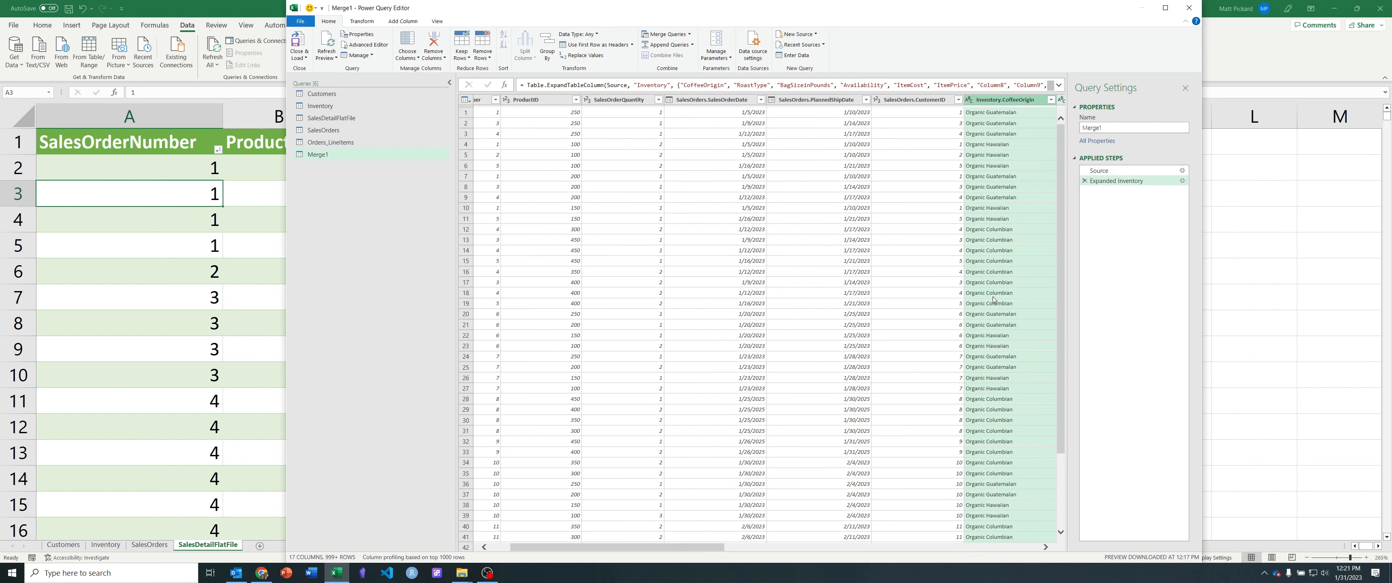
Step: Remove the empty columns Inventory.Column8 through Inventory.Column12 from the merged query
{"action": "left_click_drag", "start_coordinate": [704, 549], "coordinate": [1004, 551]}
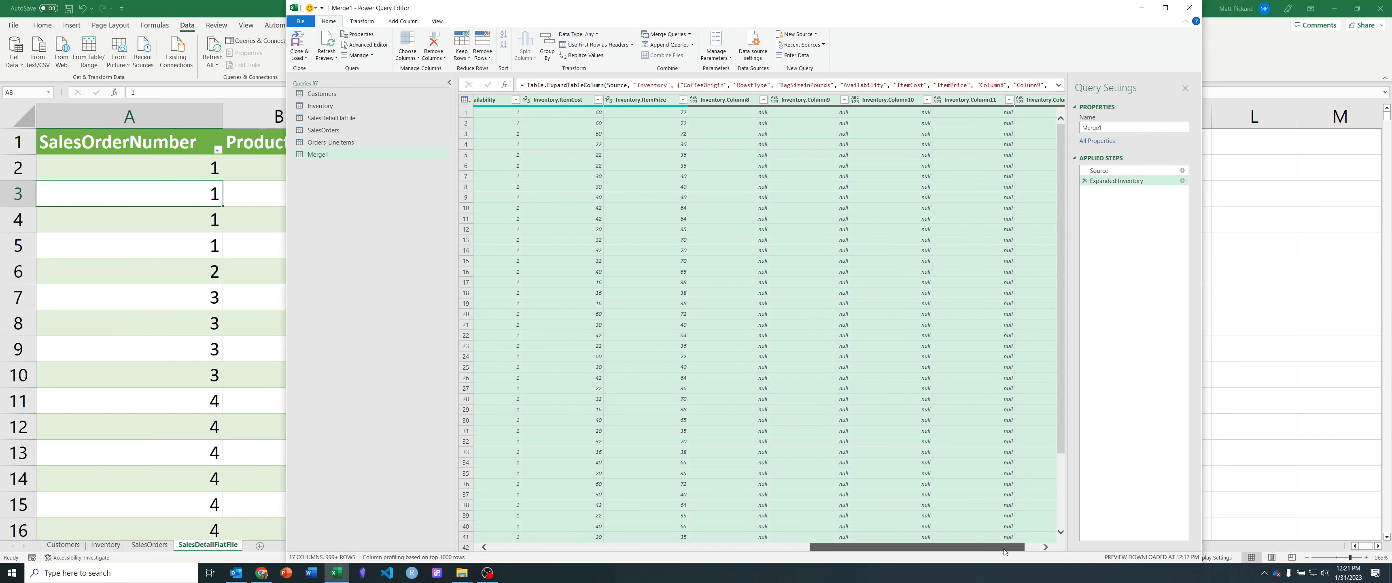
{"action": "left_click", "coordinate": [738, 104]}
{"action": "left_click_drag", "start_coordinate": [957, 395], "coordinate": [1021, 402]}
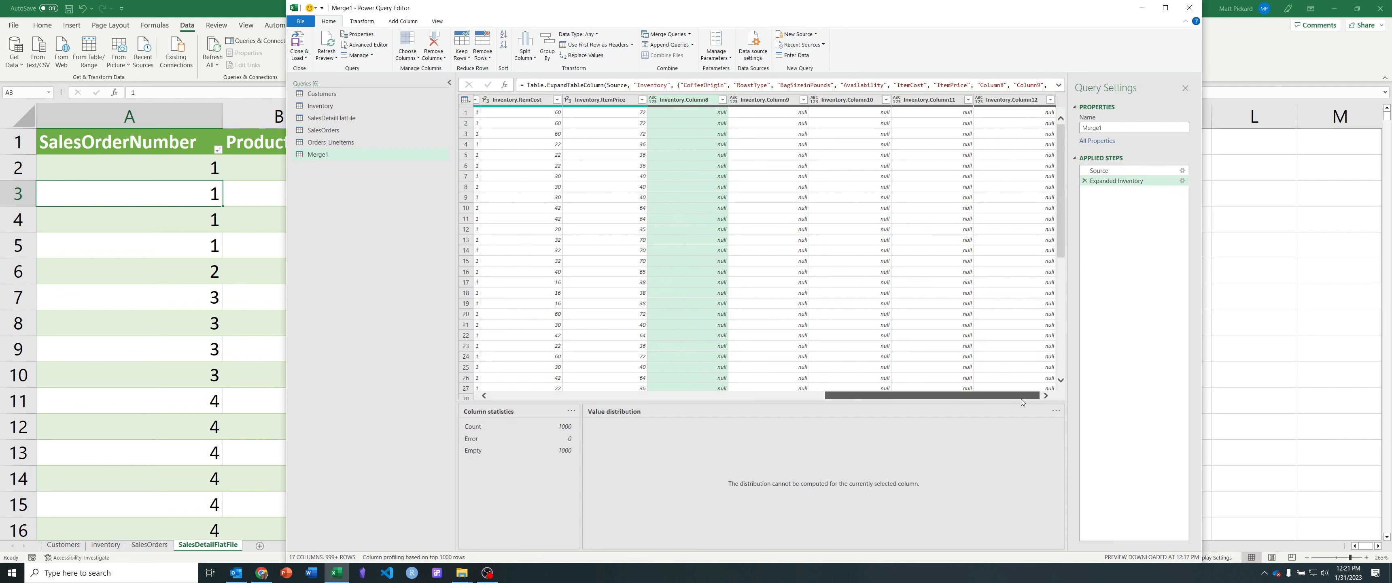
{"action": "left_click", "coordinate": [1016, 104], "text": "shift"}
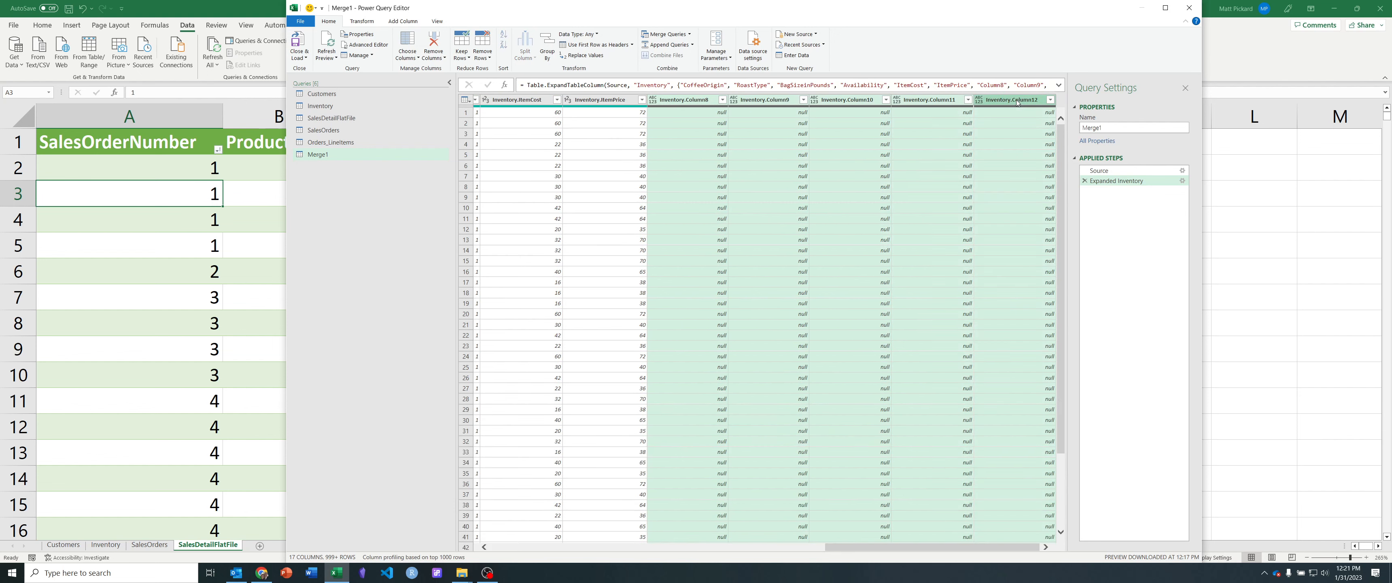
{"action": "right_click", "coordinate": [1016, 102]}
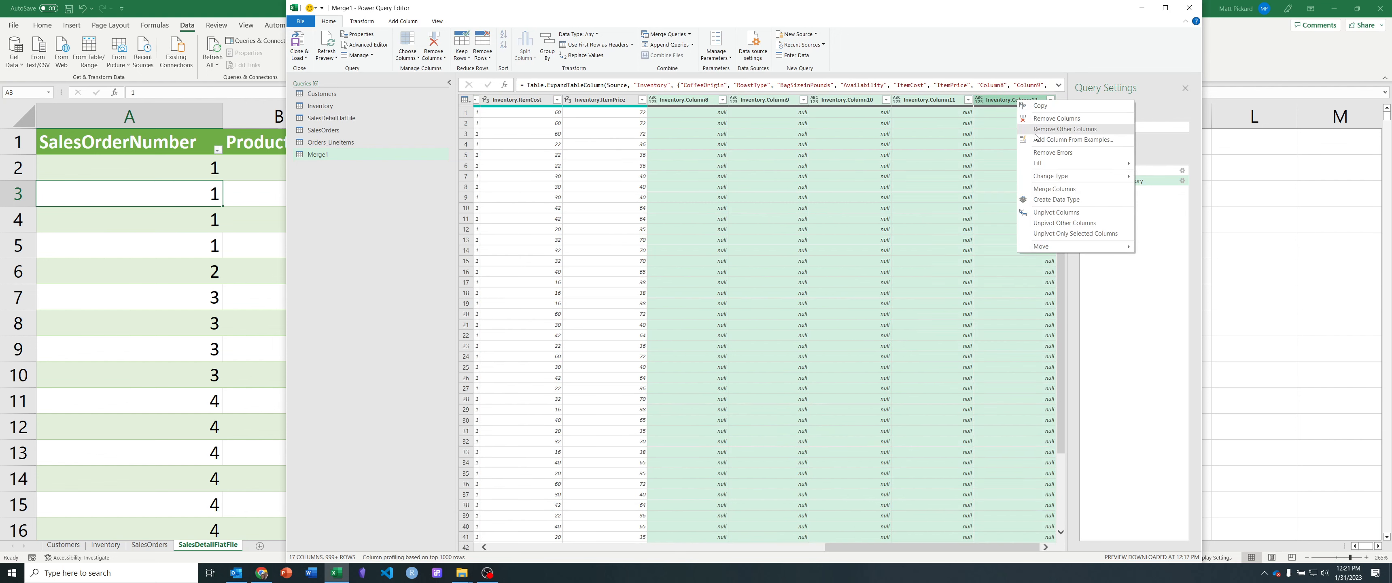
{"action": "left_click", "coordinate": [1051, 118]}
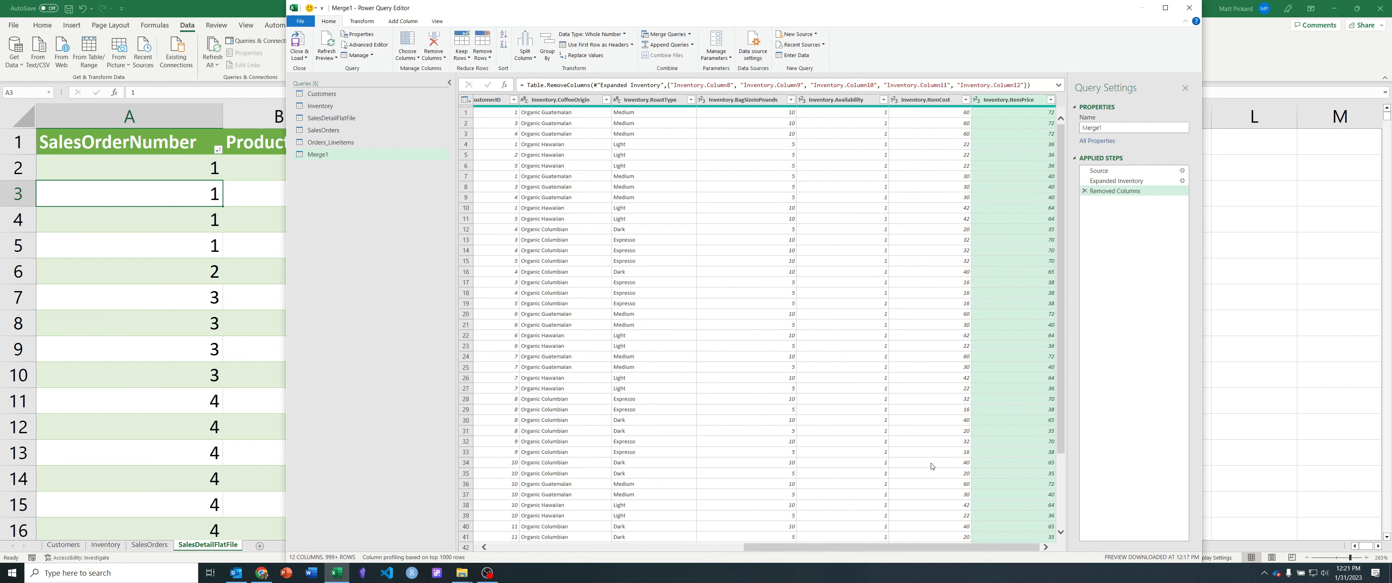
Step: Rename the query merged with Inventory as Orders_LineItems_Products
{"action": "left_click_drag", "start_coordinate": [891, 548], "coordinate": [586, 540]}
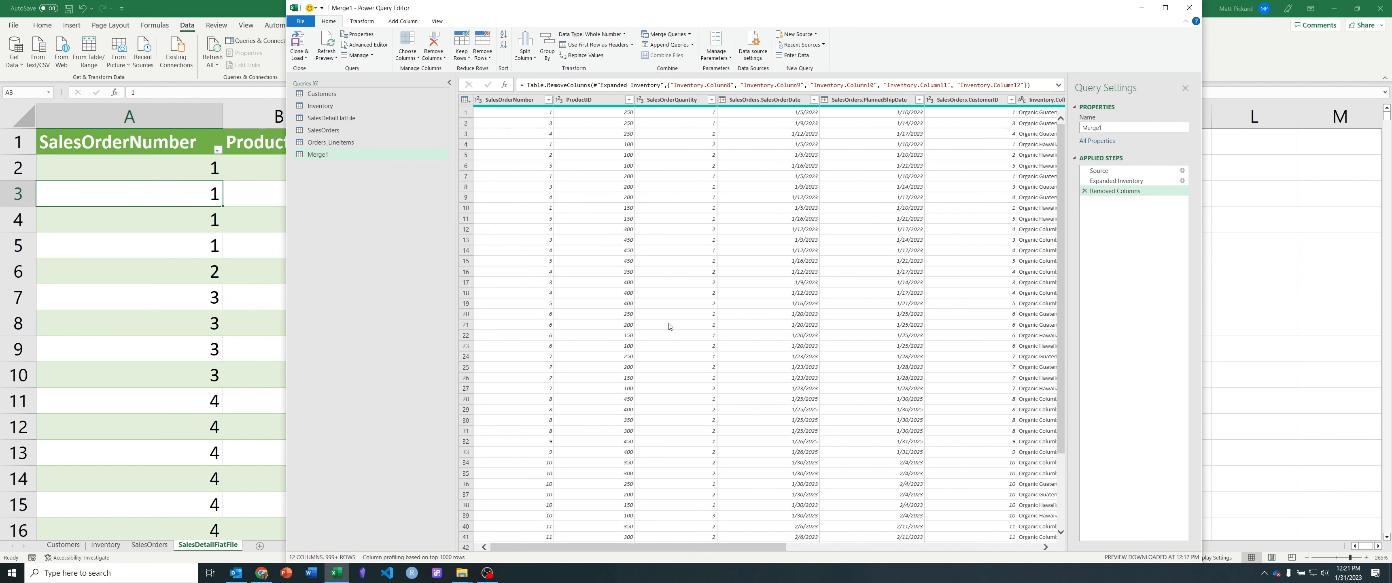
{"action": "double_click", "coordinate": [320, 156]}
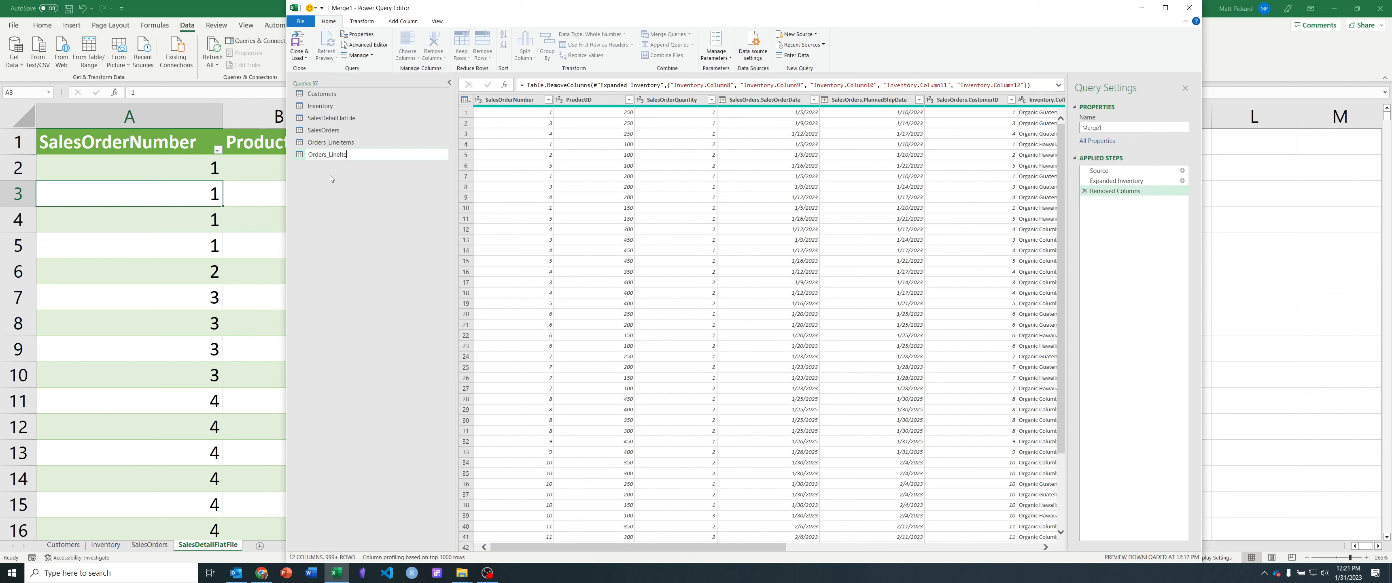
{"action": "type", "text": "Orders_LineItems_Products"}
{"action": "key", "text": "Return"}
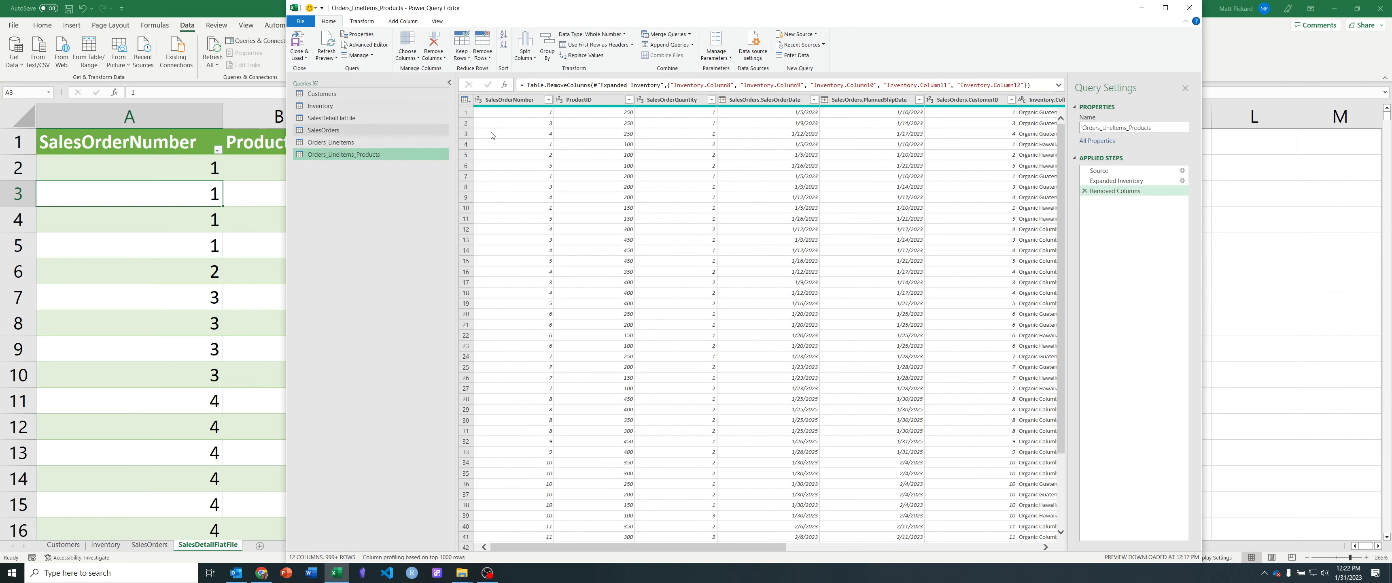
Step: Merge Orders_LineItems_Products with Customers as a new query, matching SalesOrders.CustomerID to CustomerID with a Left Outer join
{"action": "left_click", "coordinate": [689, 36]}
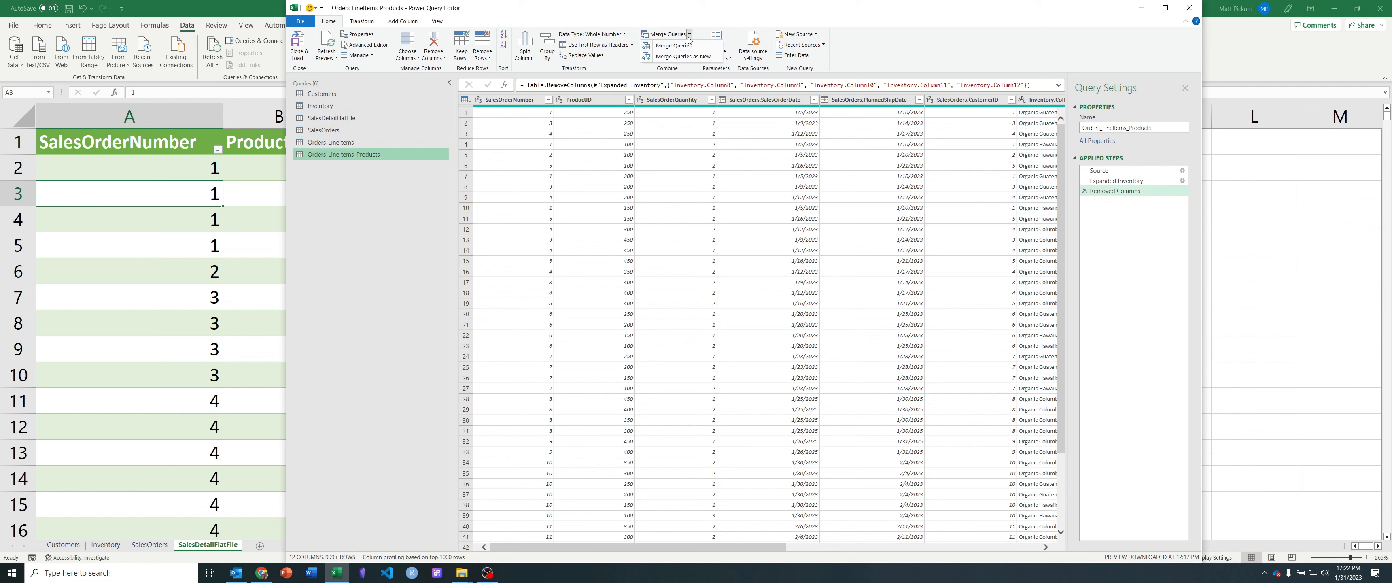
{"action": "left_click", "coordinate": [704, 57]}
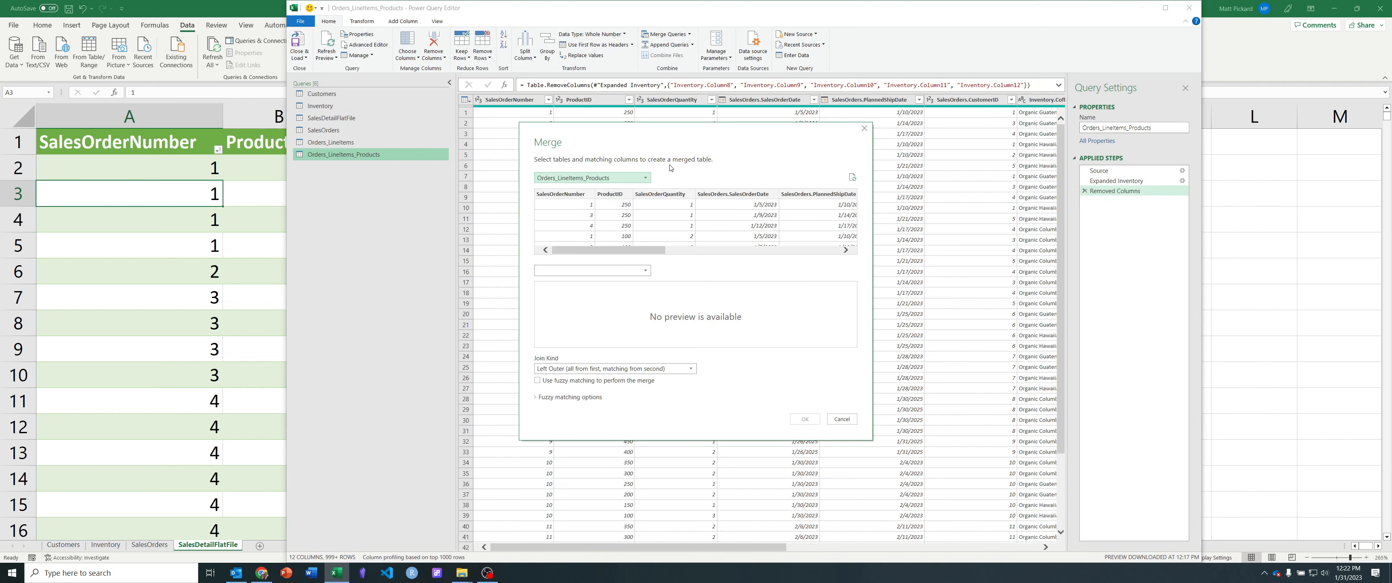
{"action": "left_click", "coordinate": [644, 272]}
{"action": "left_click", "coordinate": [581, 283]}
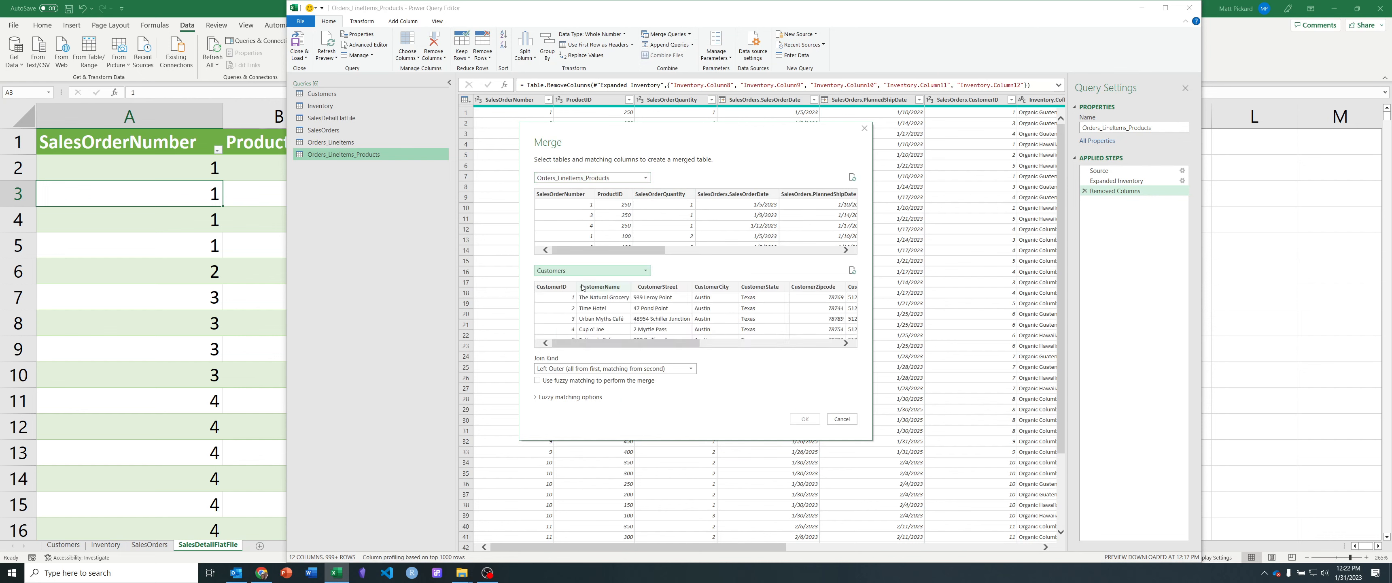
{"action": "left_click", "coordinate": [562, 296]}
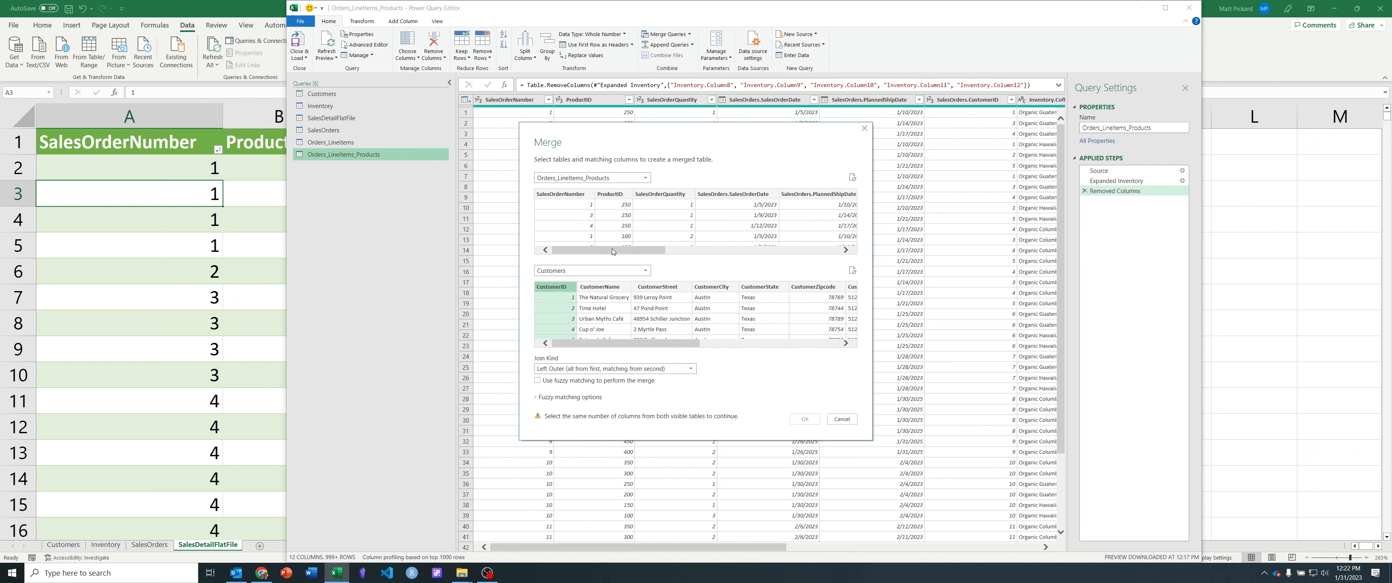
{"action": "left_click_drag", "start_coordinate": [613, 250], "coordinate": [803, 250]}
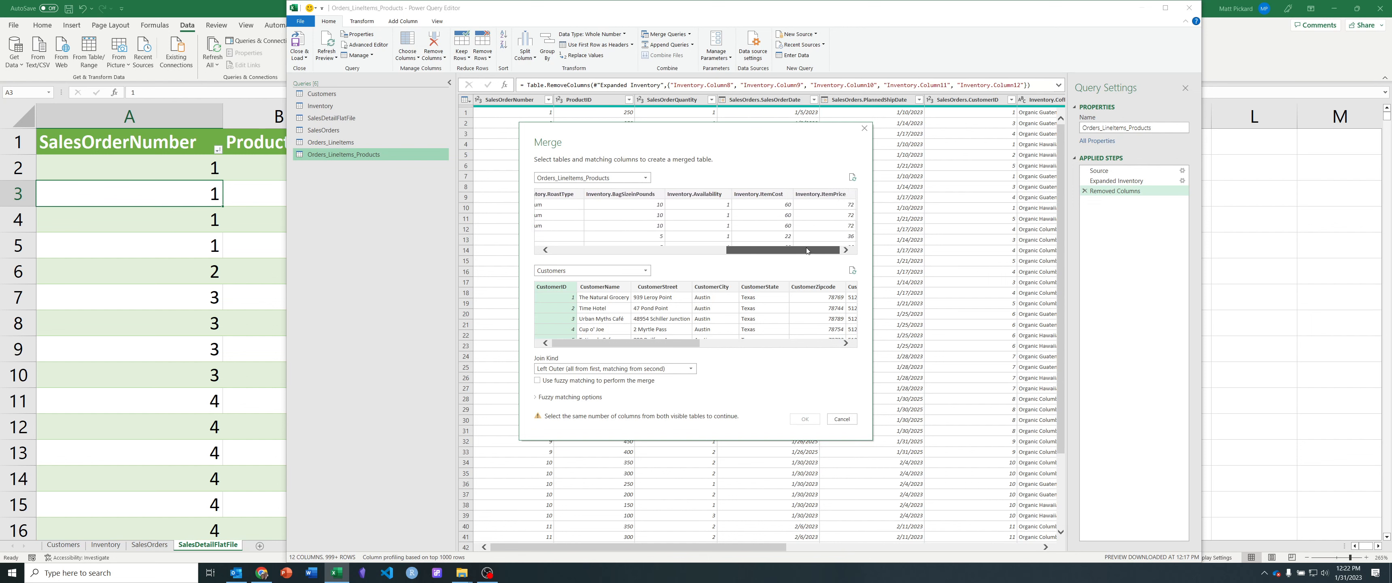
{"action": "left_click_drag", "start_coordinate": [803, 247], "coordinate": [599, 248]}
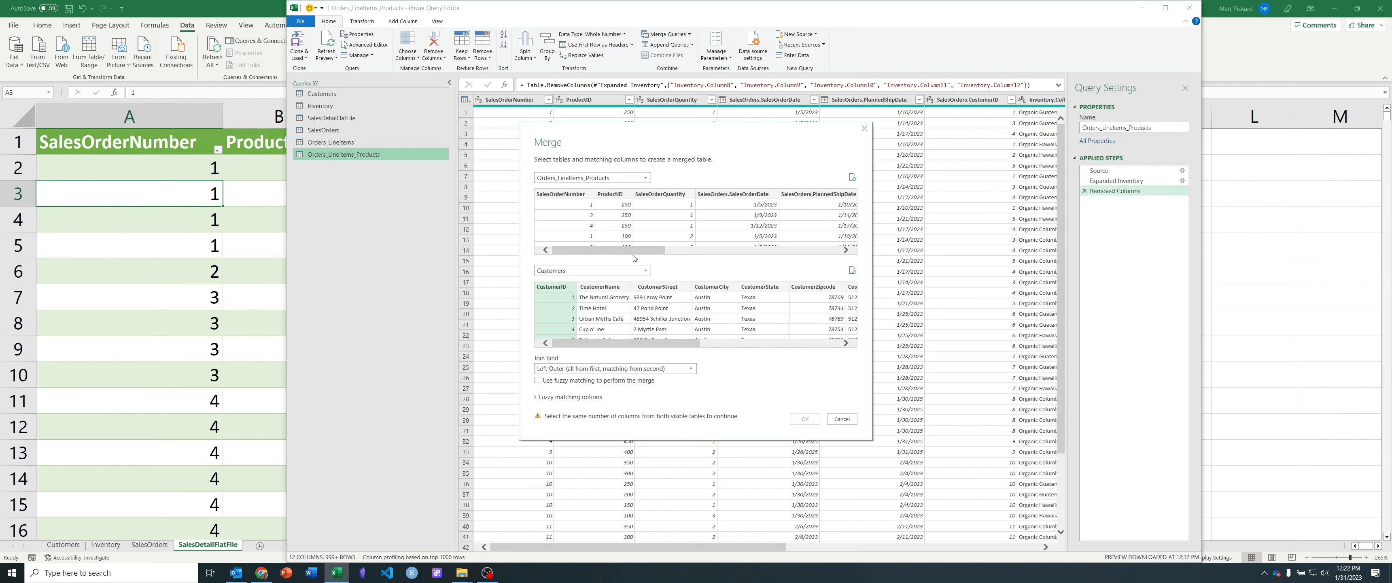
{"action": "left_click_drag", "start_coordinate": [634, 254], "coordinate": [693, 256]}
{"action": "left_click", "coordinate": [750, 196]}
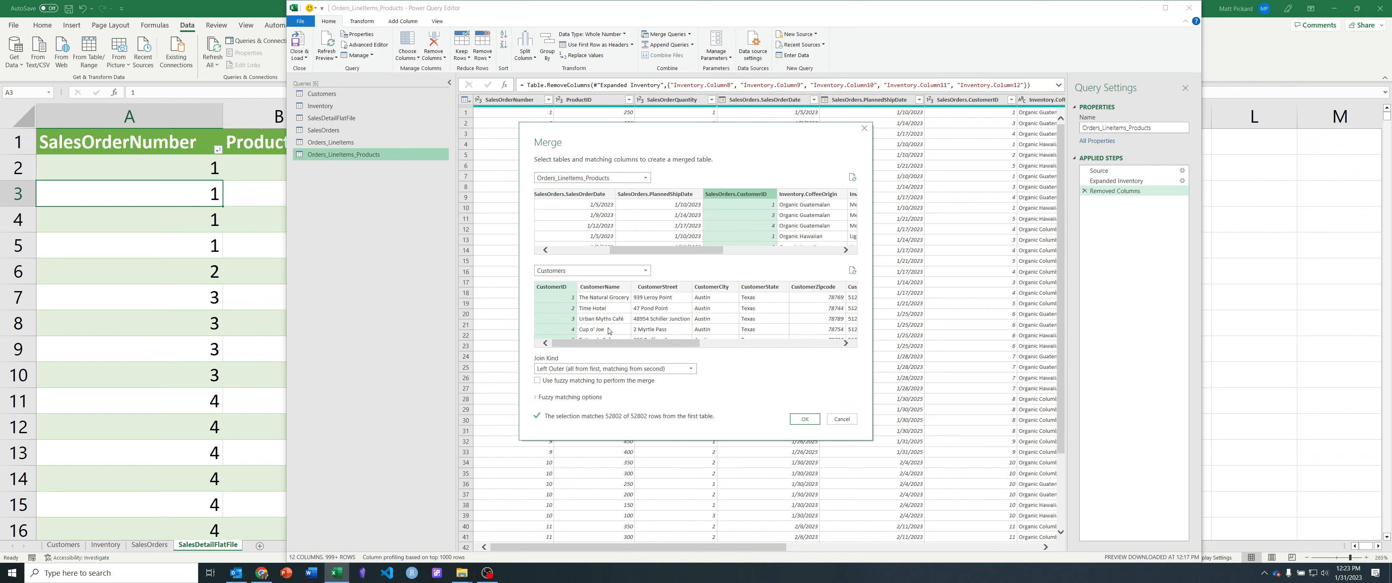
{"action": "left_click", "coordinate": [805, 419]}
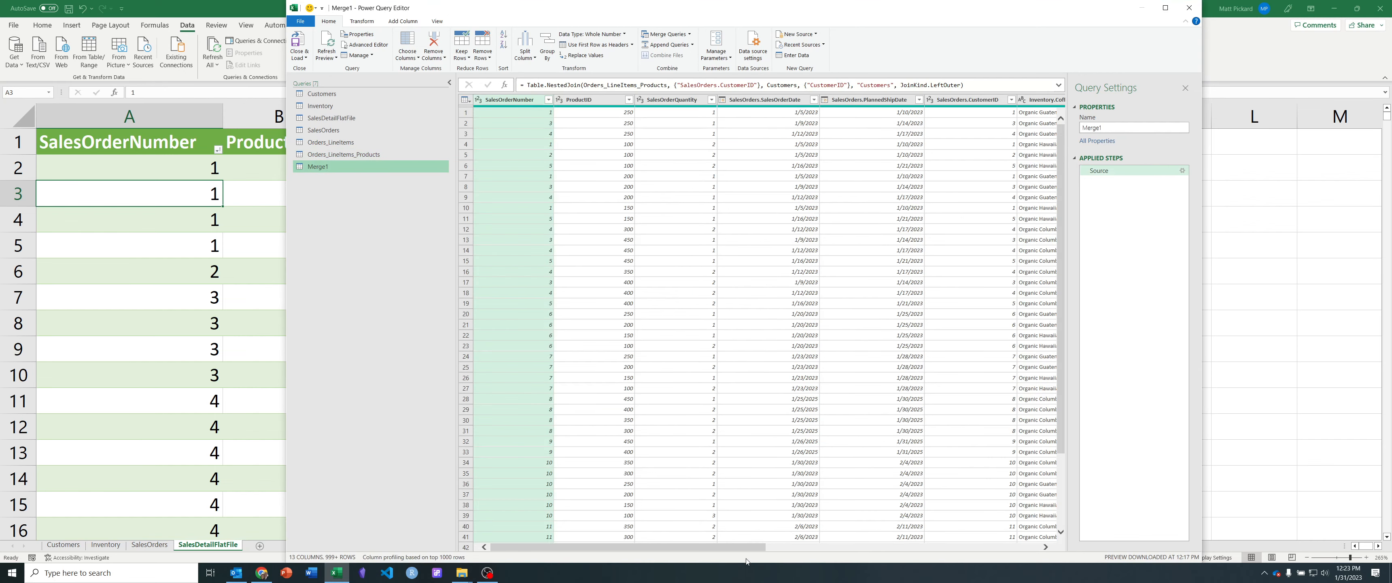
Step: Expand the merged query's Customers column into all its fields except CustomerID, keeping the original column name as prefix
{"action": "left_click_drag", "start_coordinate": [733, 547], "coordinate": [1009, 547]}
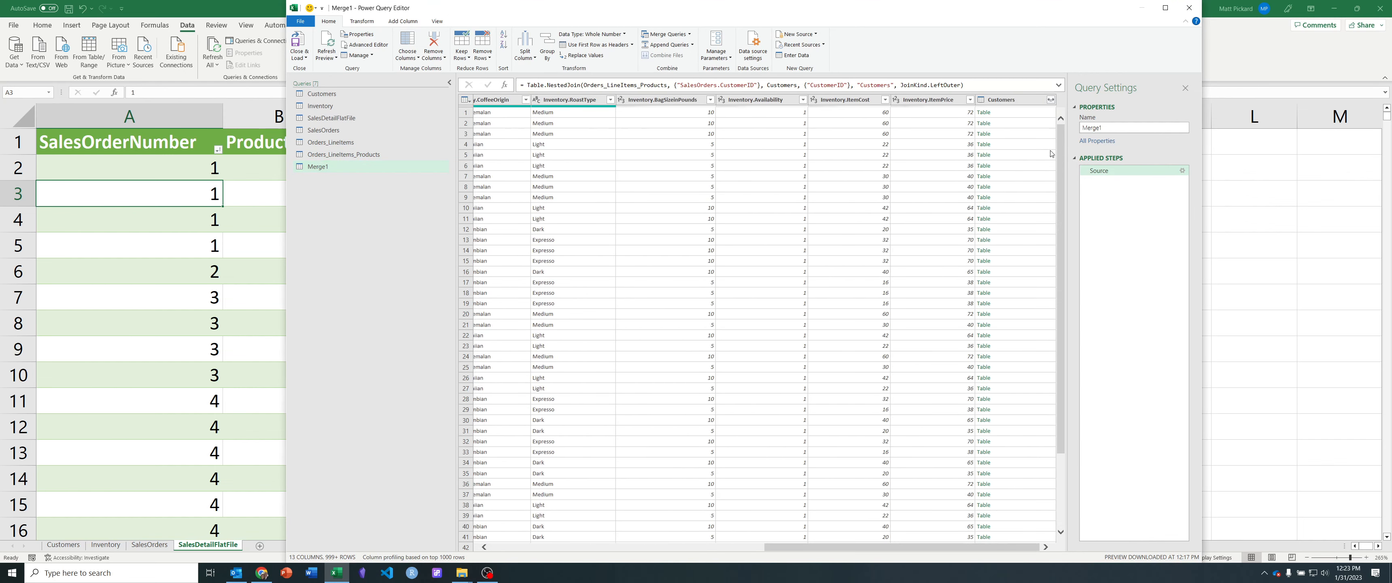
{"action": "left_click", "coordinate": [1050, 100]}
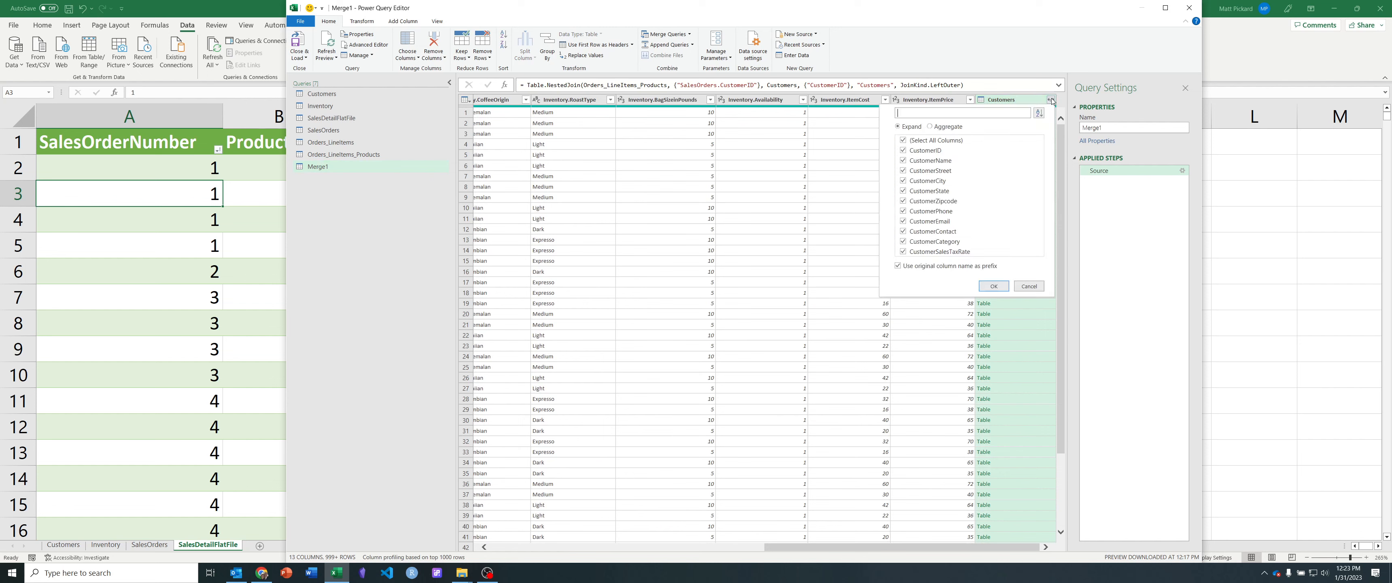
{"action": "left_click", "coordinate": [910, 152]}
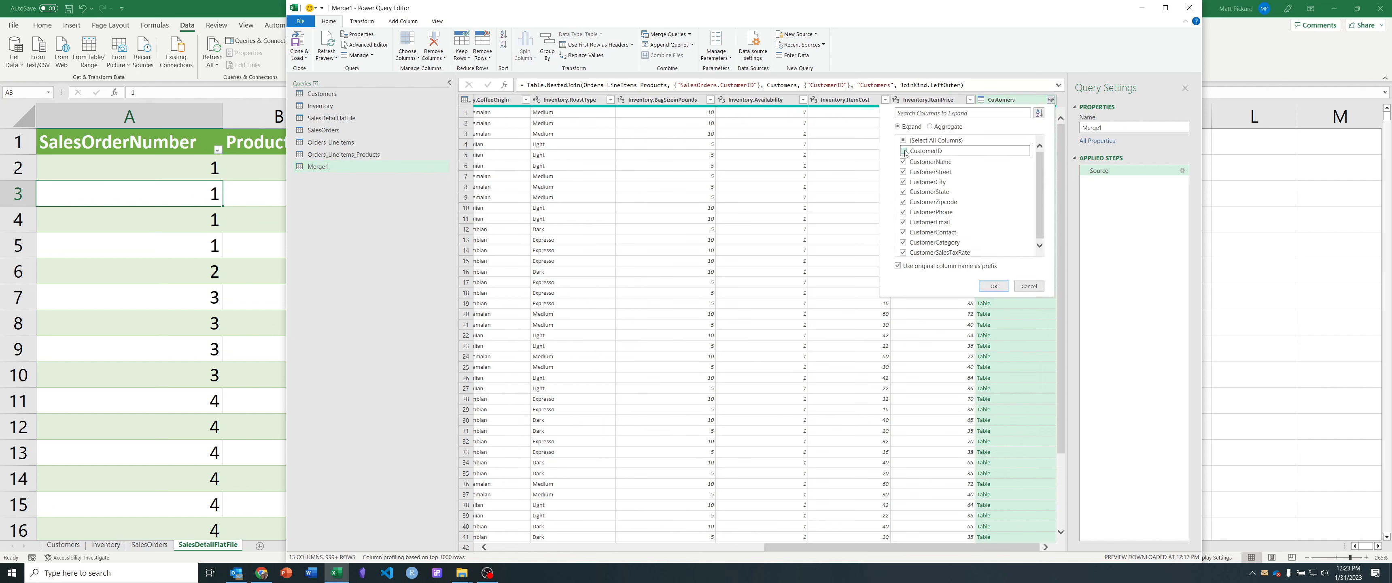
{"action": "left_click", "coordinate": [993, 286]}
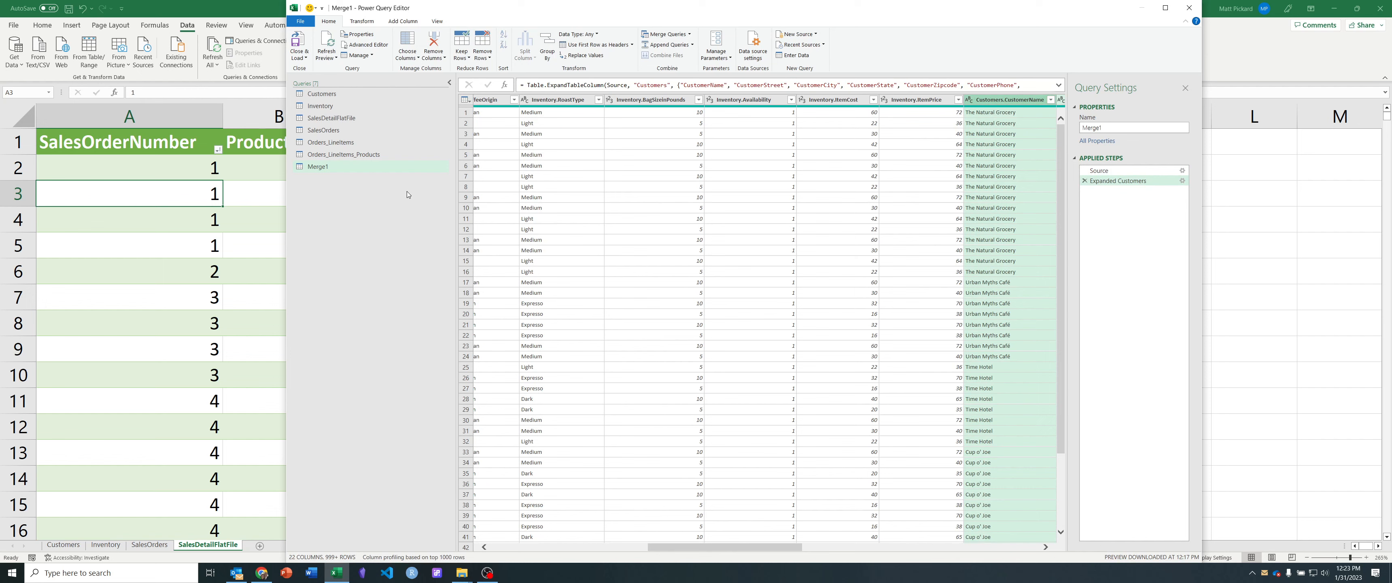
Step: Rename the query merged with Customers as All_Data, and close and load the queries into the workbook
{"action": "double_click", "coordinate": [325, 168]}
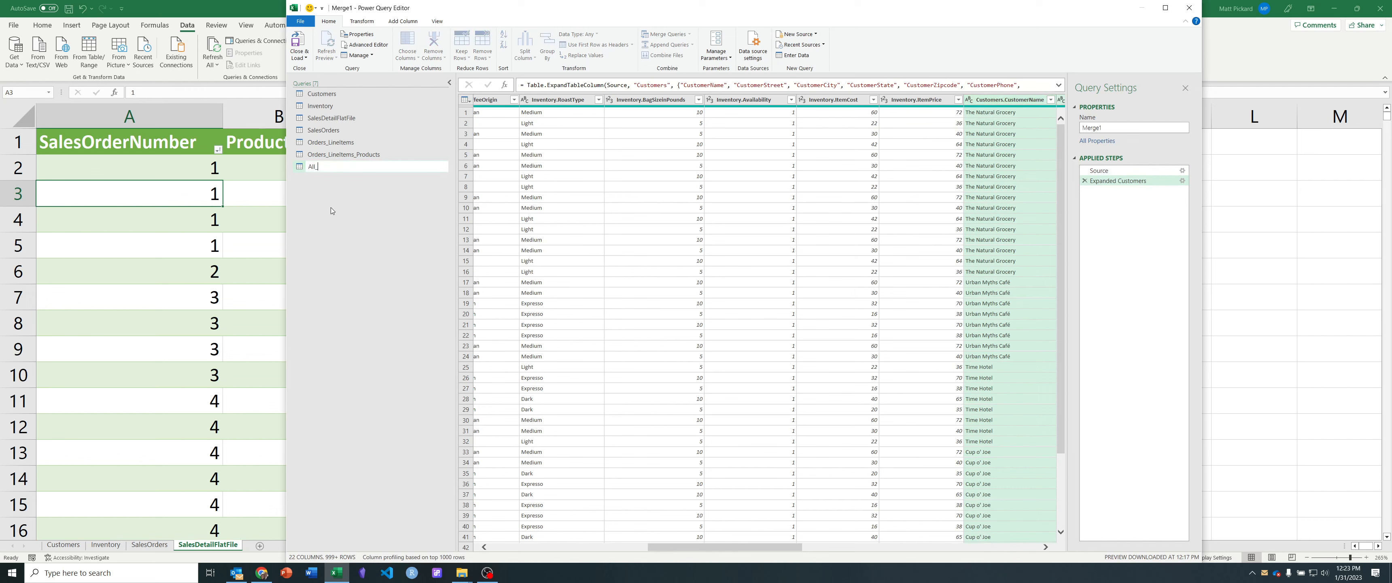
{"action": "key", "text": "Return"}
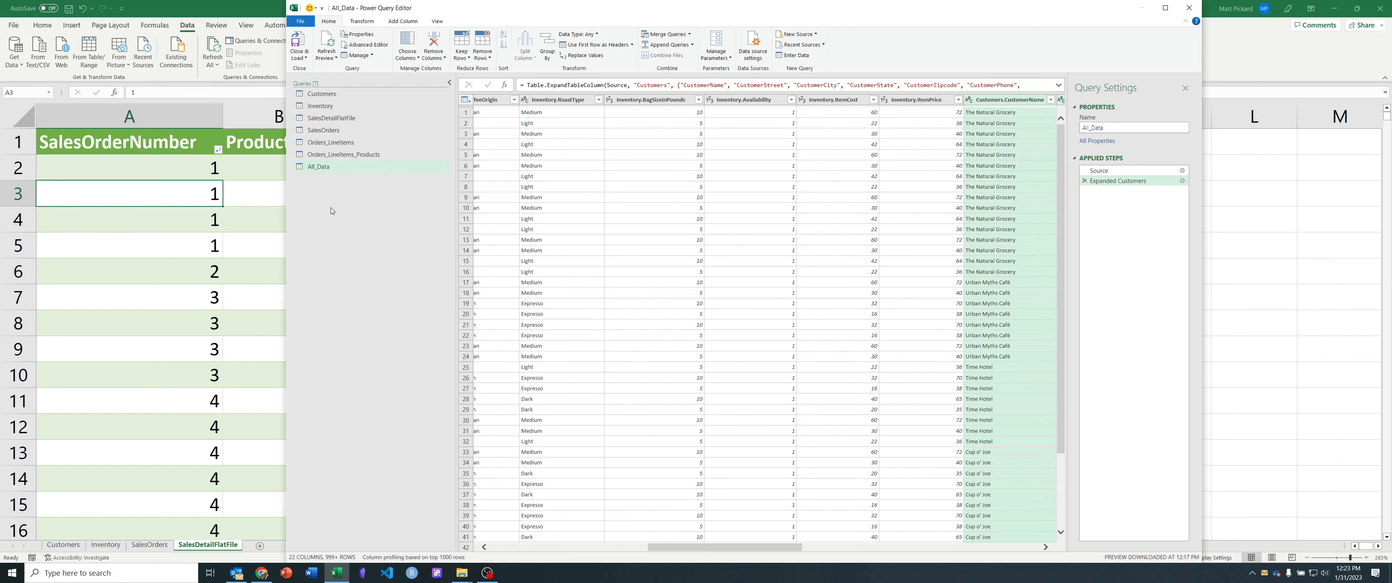
{"action": "left_click", "coordinate": [323, 171]}
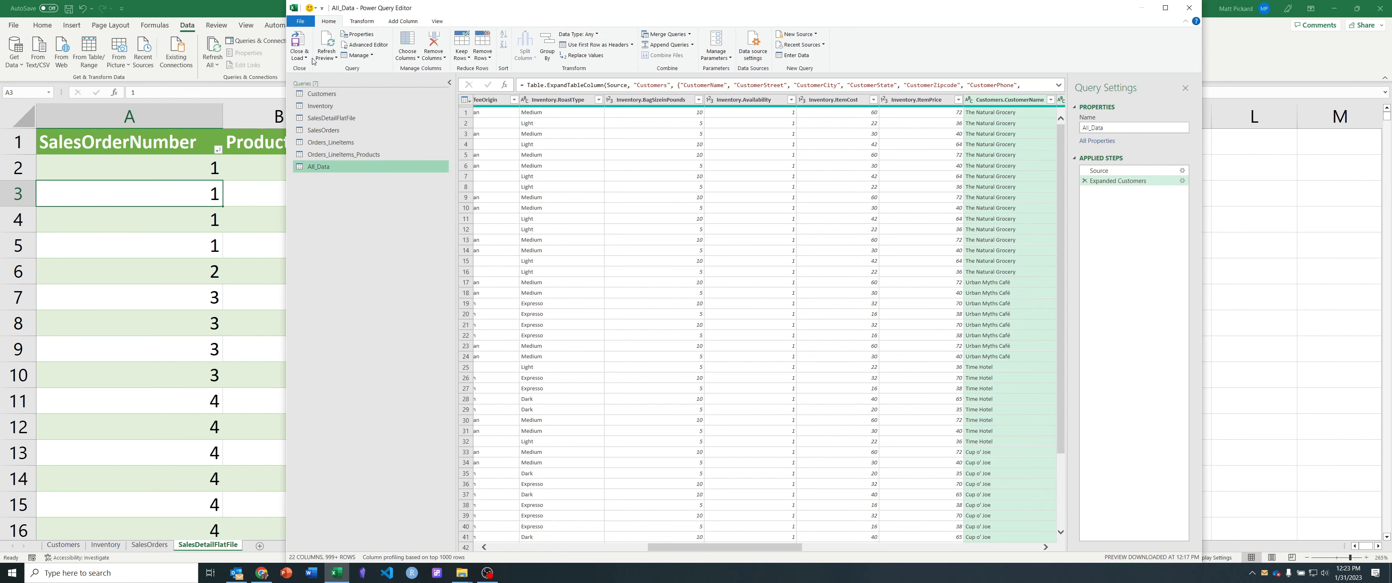
{"action": "left_click", "coordinate": [303, 48]}
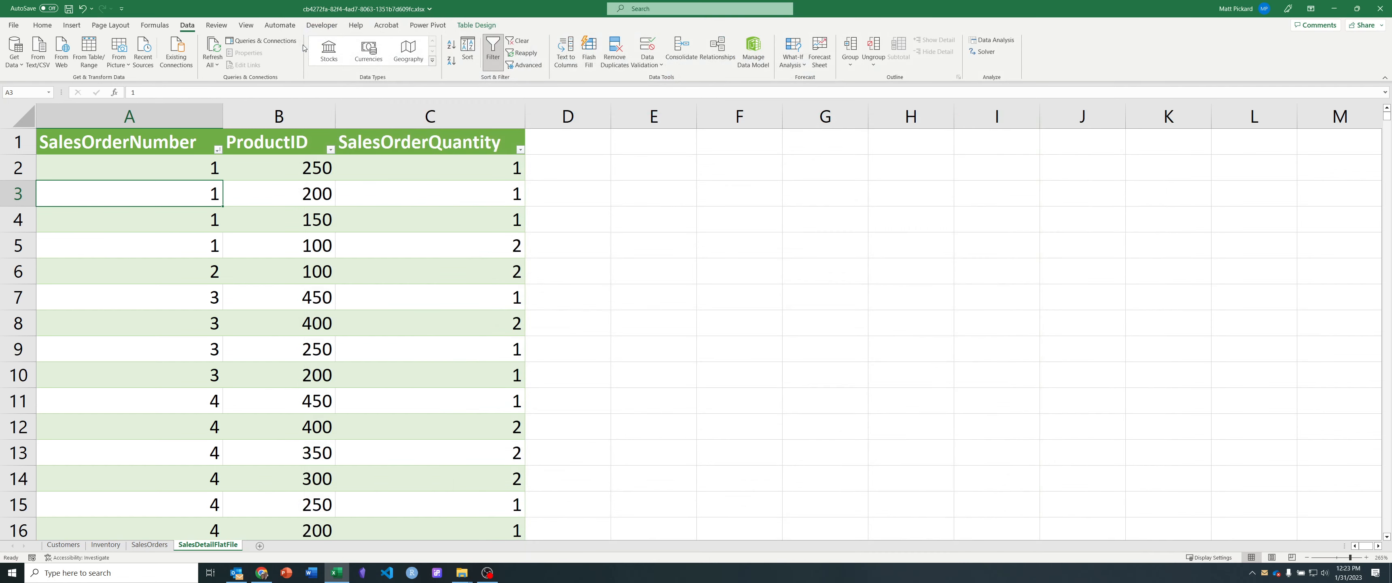